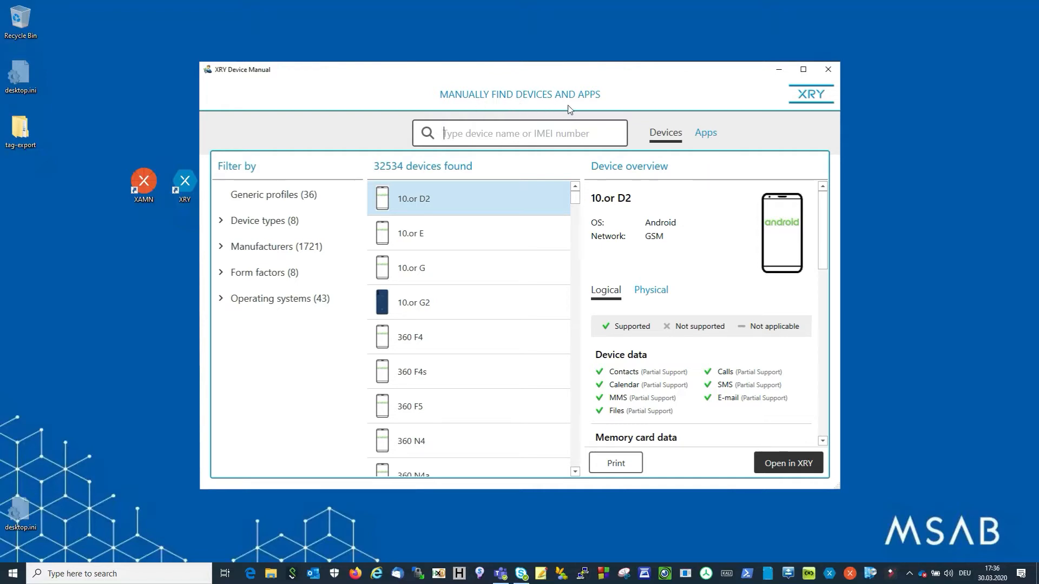
Switch the device manual from devices to apps and search the supported apps for "life".
left_click(706, 135)
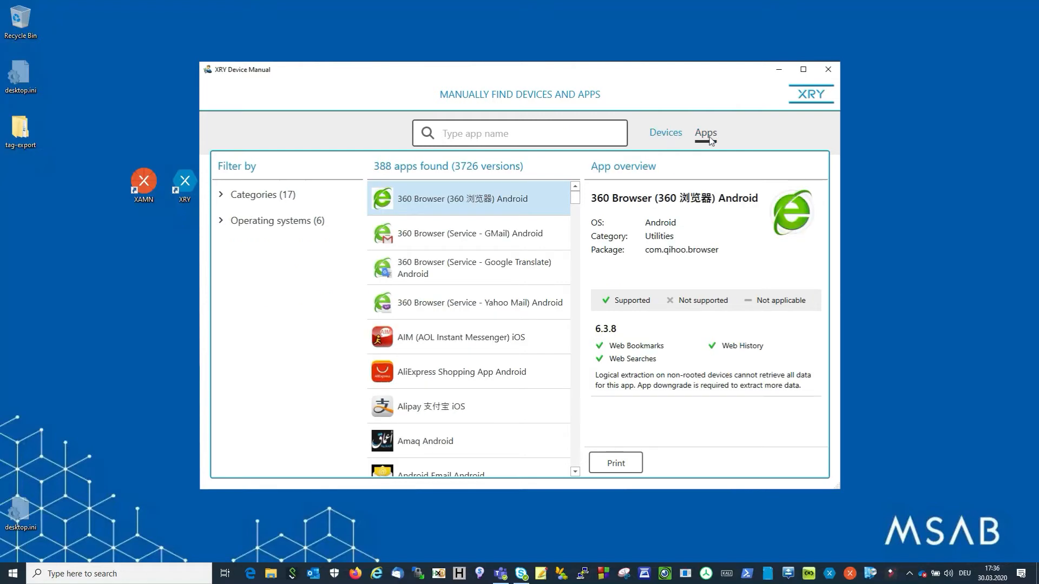
type("life")
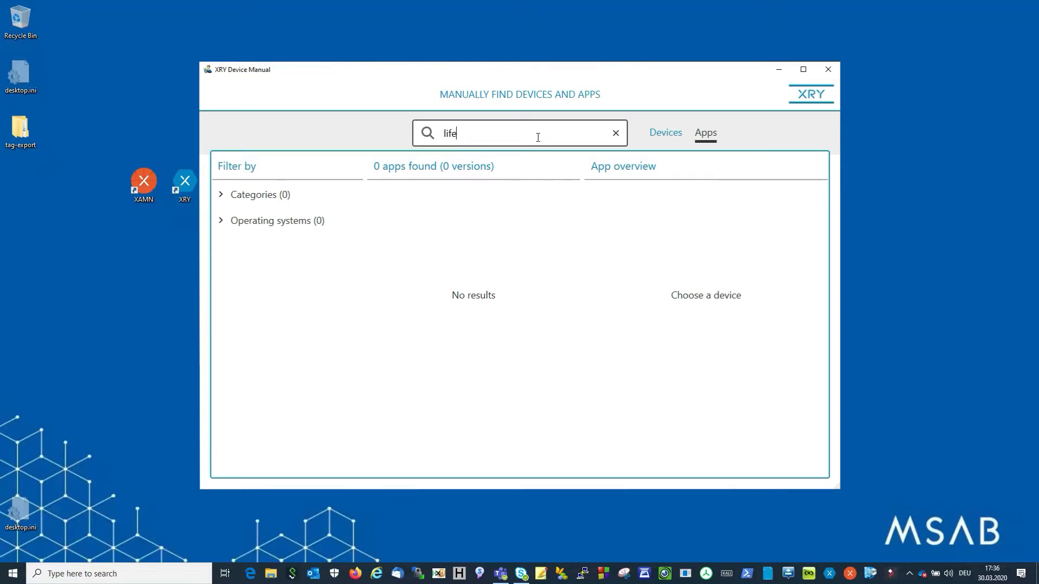
Replace the app search term with "kik" and view the Kik Messenger iOS entry.
key("BackSpace")
key("BackSpace")
key("BackSpace")
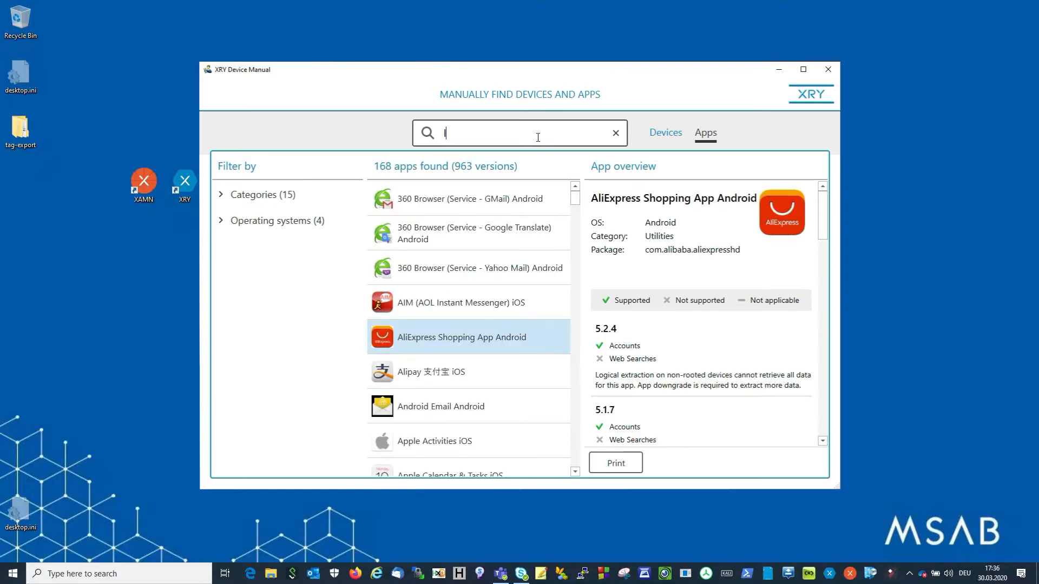
key("BackSpace")
type("kik")
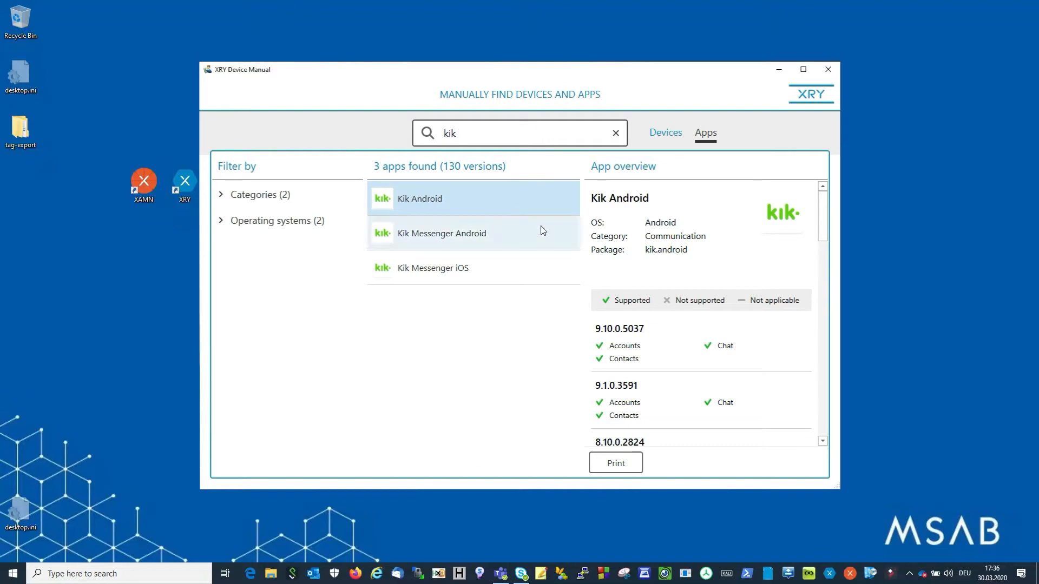
left_click(498, 265)
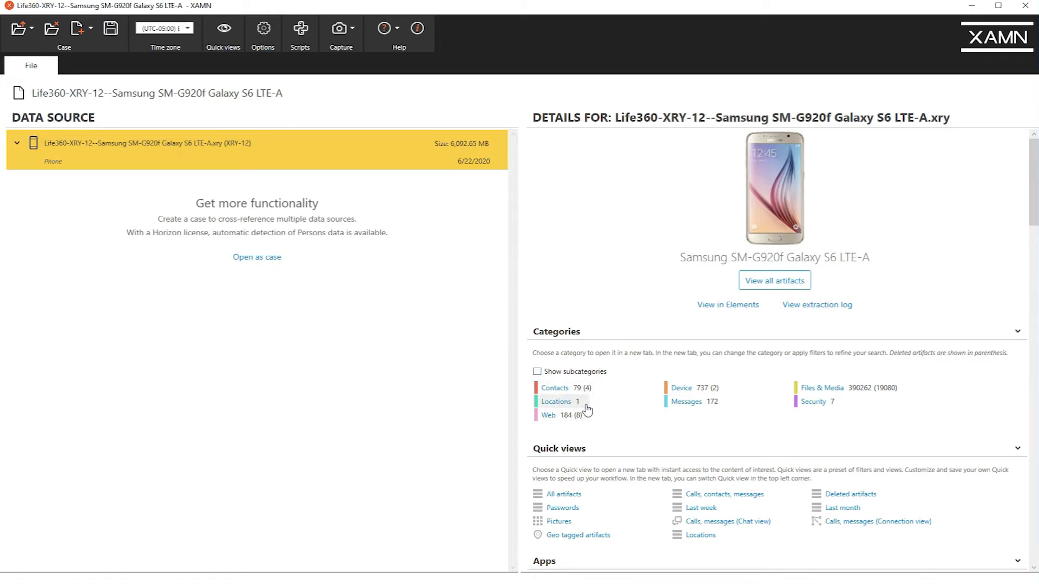
In XAMN, show the subcategories of the Samsung Galaxy S6 extraction and look over the artifact categories.
left_click(537, 372)
scroll(600, 363, "down", 1)
scroll(611, 363, "down", 2)
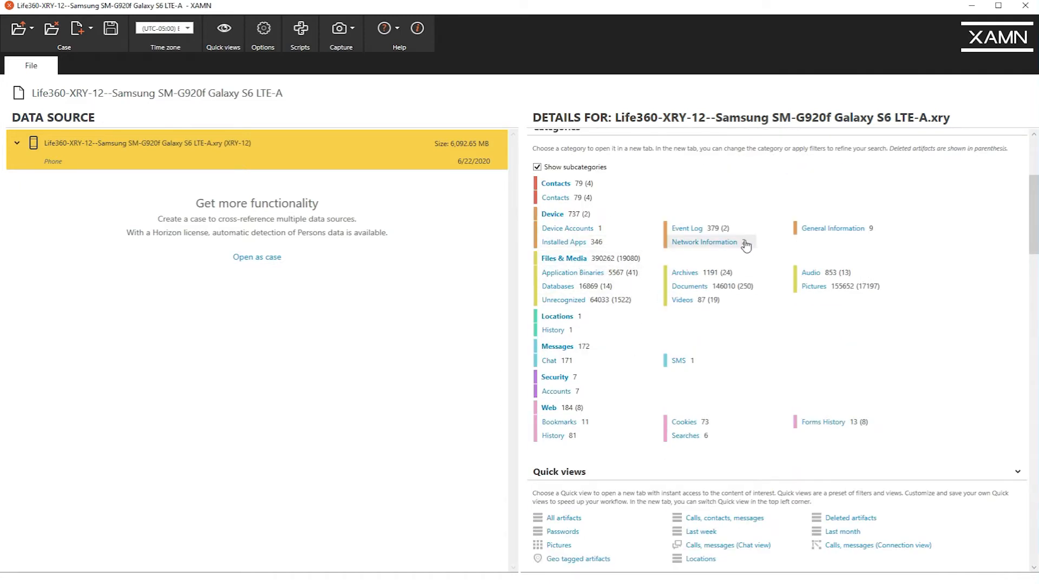
scroll(798, 244, "up", 2)
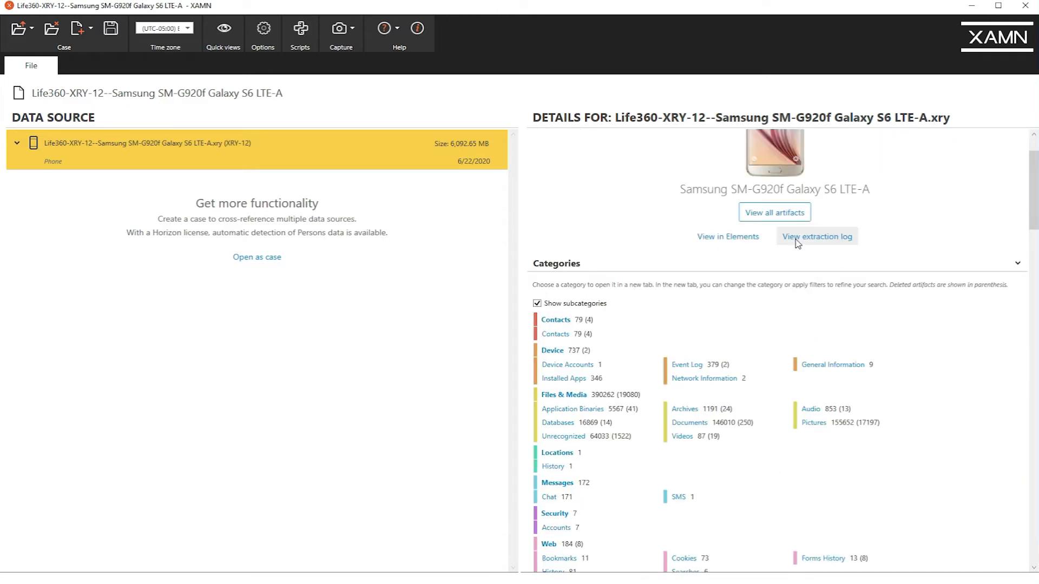
scroll(797, 244, "up", 1)
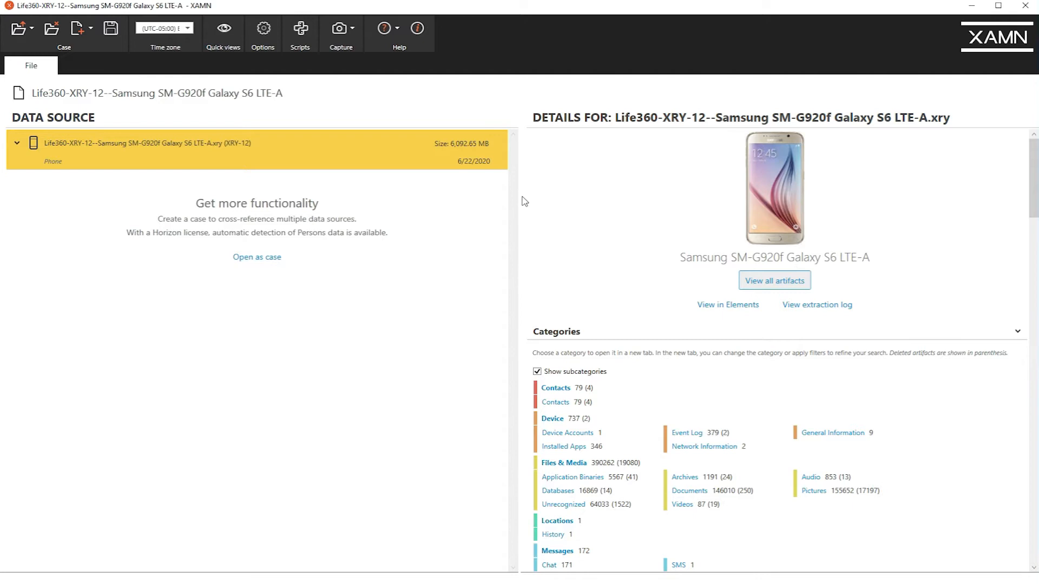
Filter all artifacts by the text "coke" and clear the text filter.
left_click(57, 139)
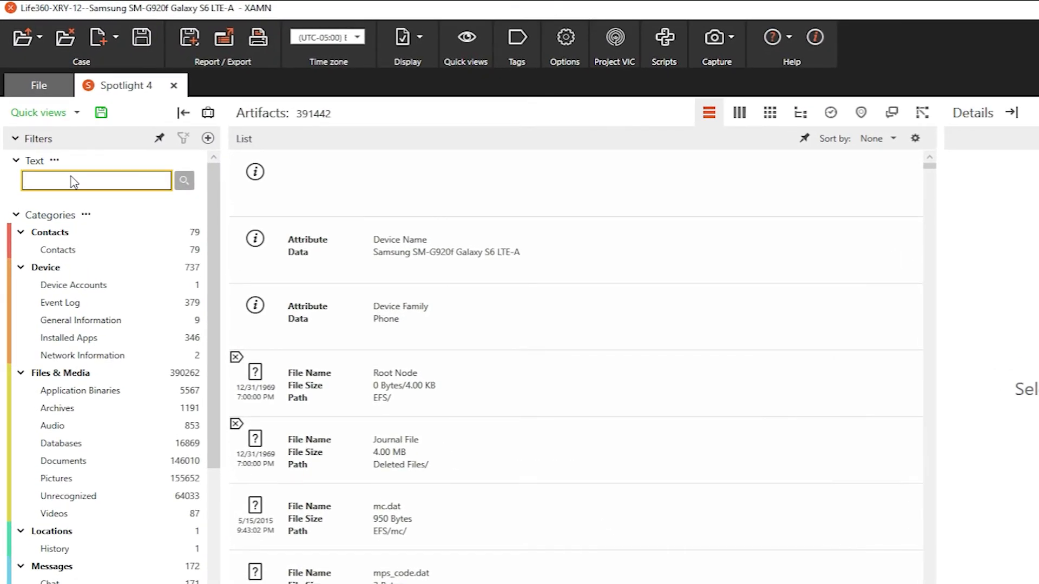
type("coke")
key("Return")
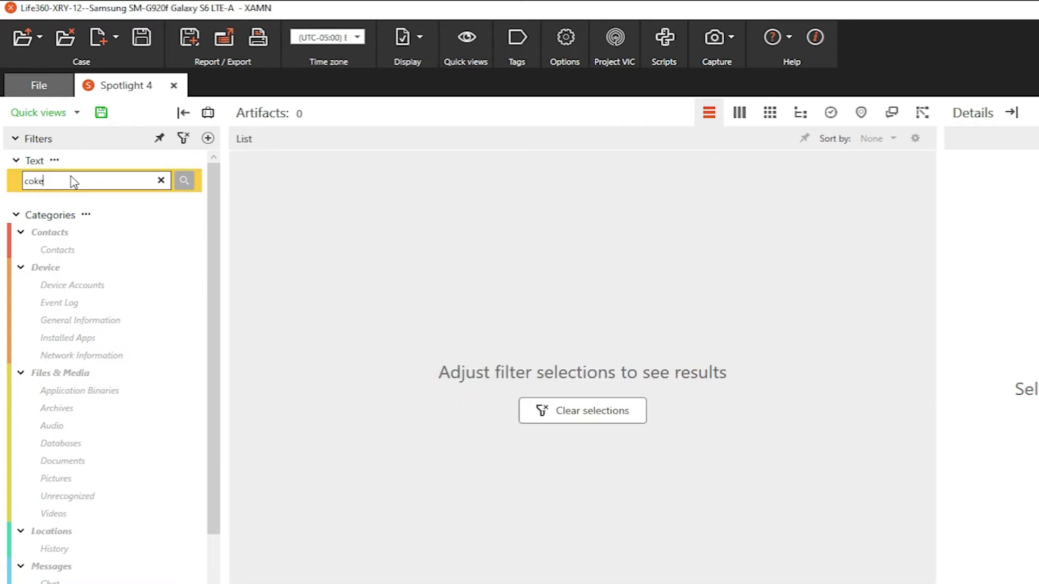
left_click(161, 181)
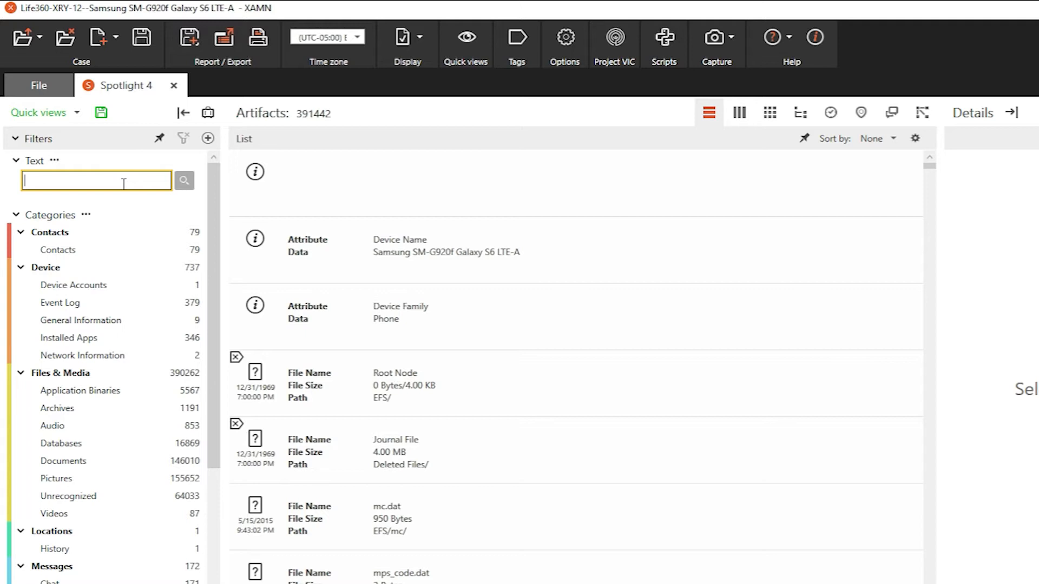
Filter all artifacts by the text "life360".
type("life")
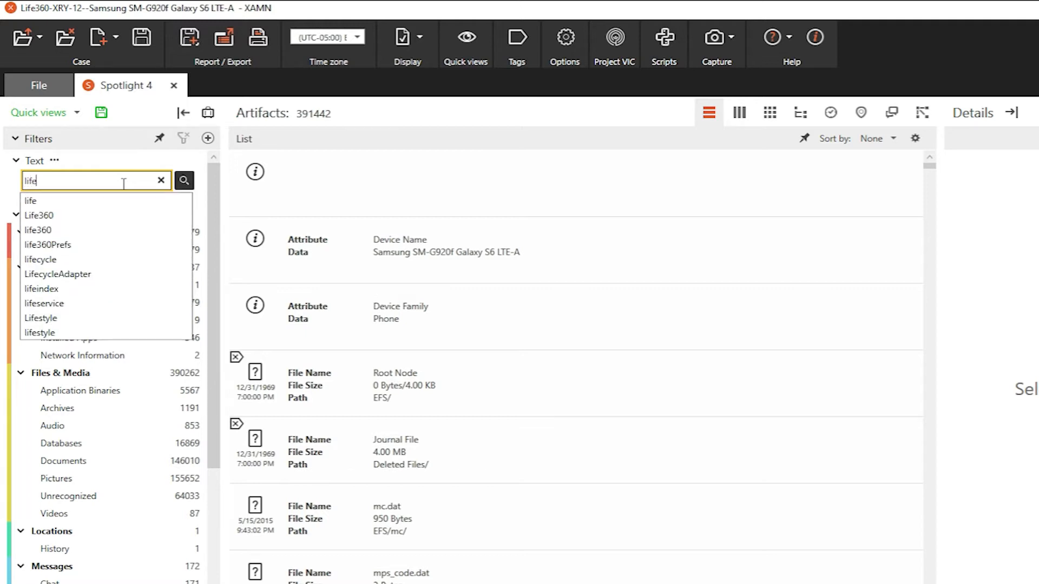
type("360")
key("Return")
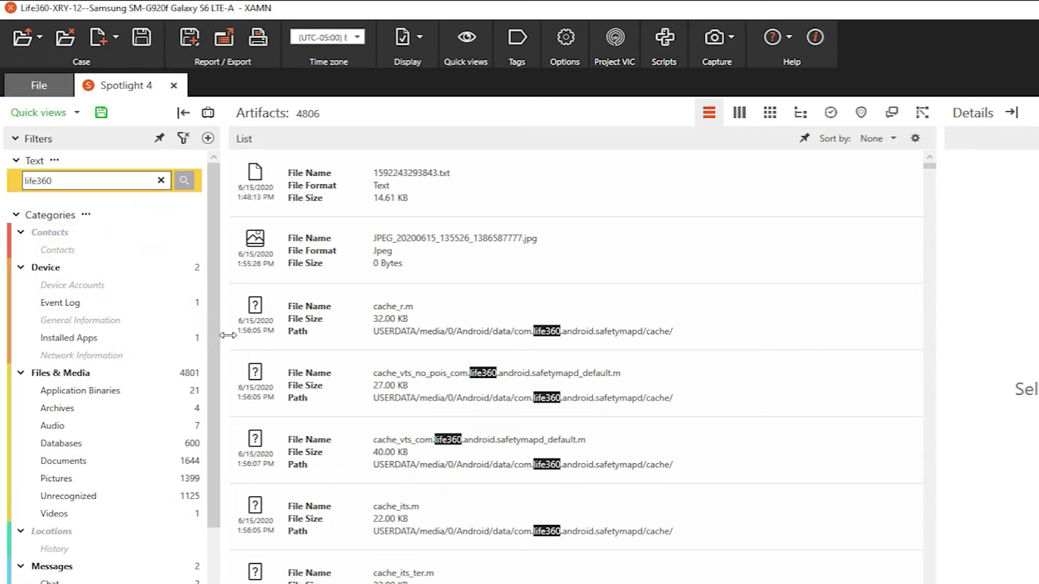
left_click(376, 367)
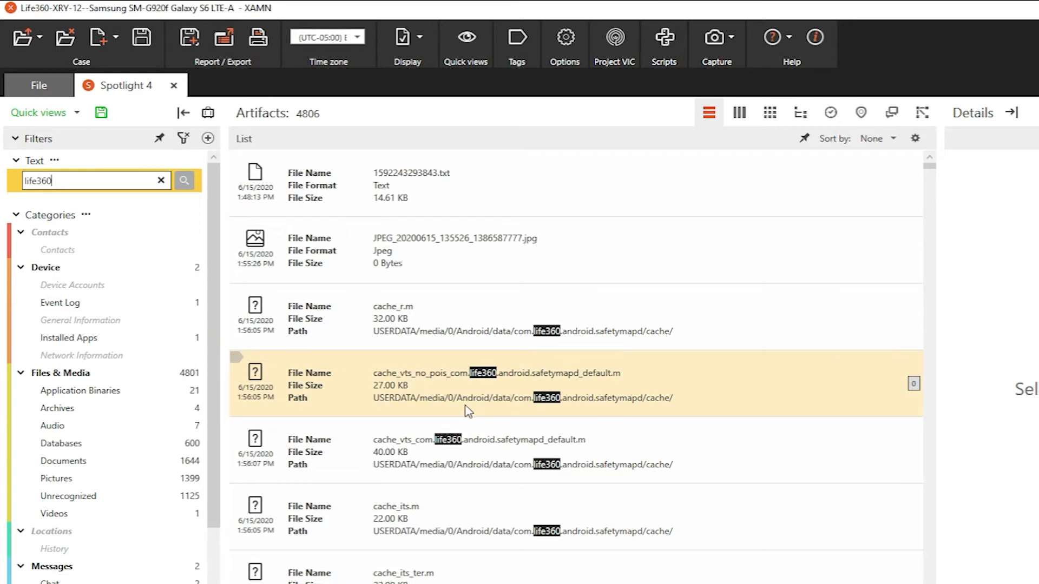
left_click(346, 321)
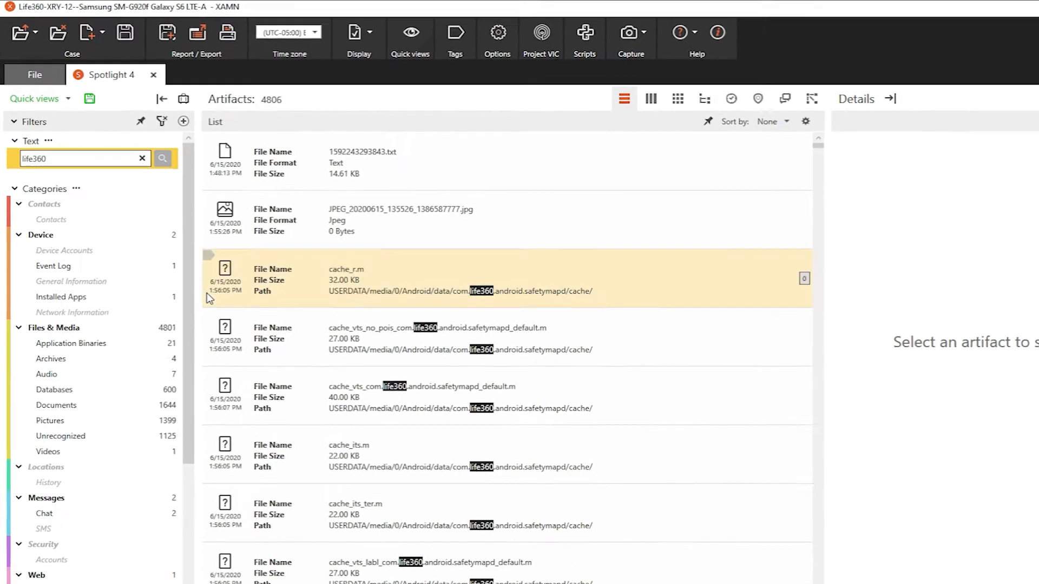
Narrow the filtered artifacts to the Chat category under Messages and mark both TextNow invite messages as important.
scroll(164, 335, "down", 3)
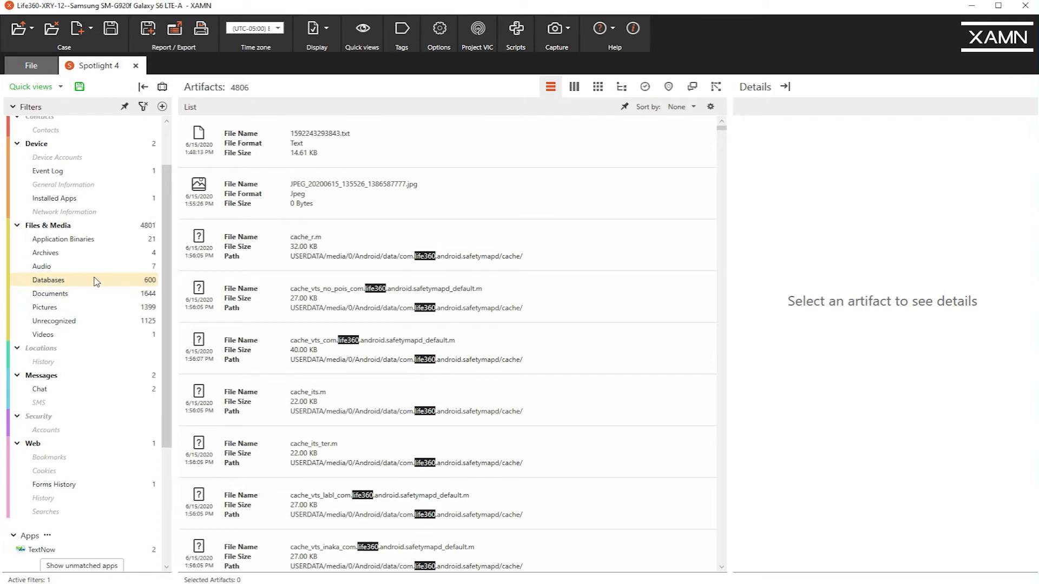
left_click(87, 389)
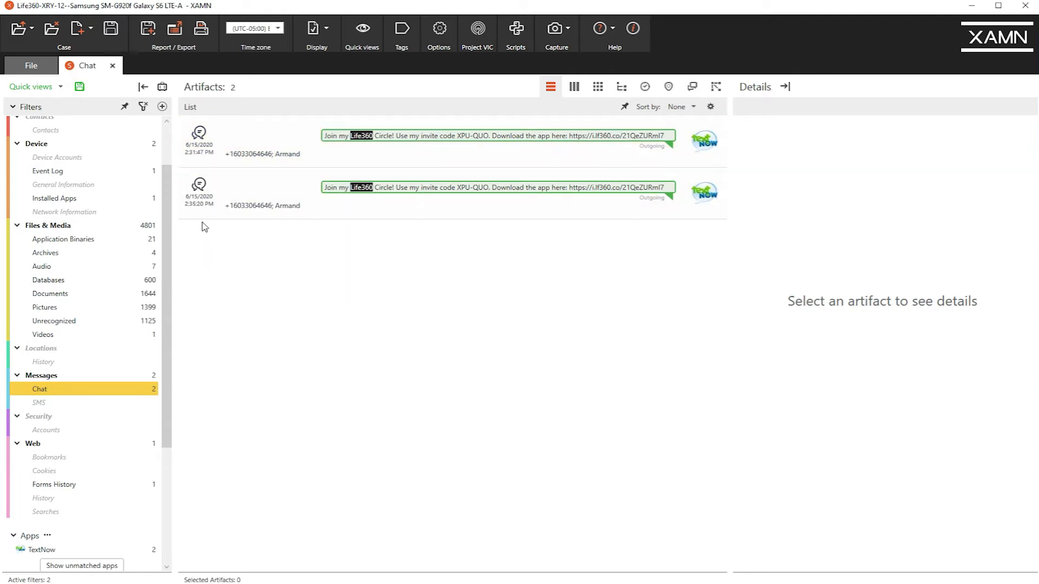
left_click(186, 175)
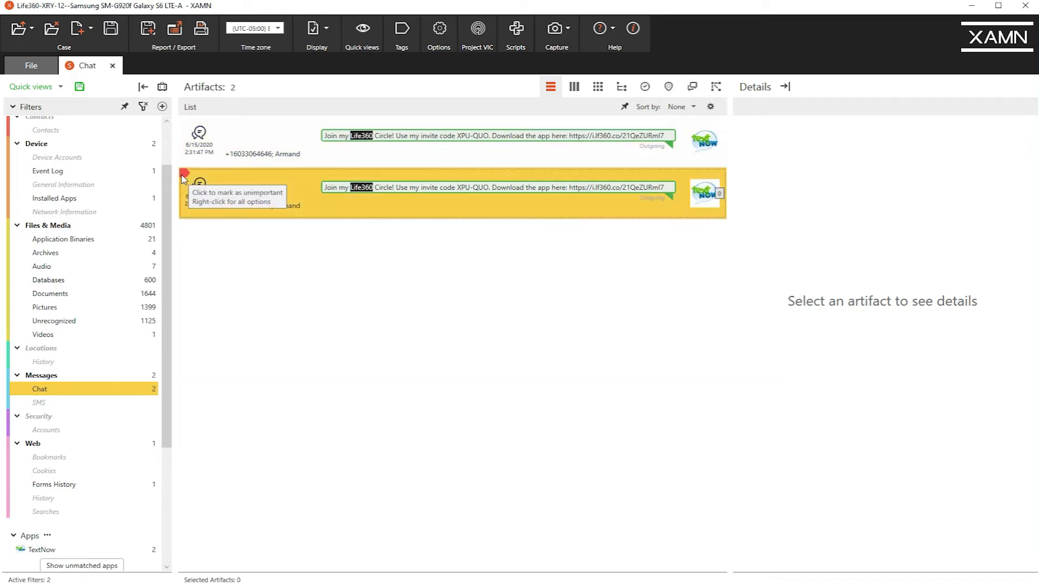
left_click(183, 124)
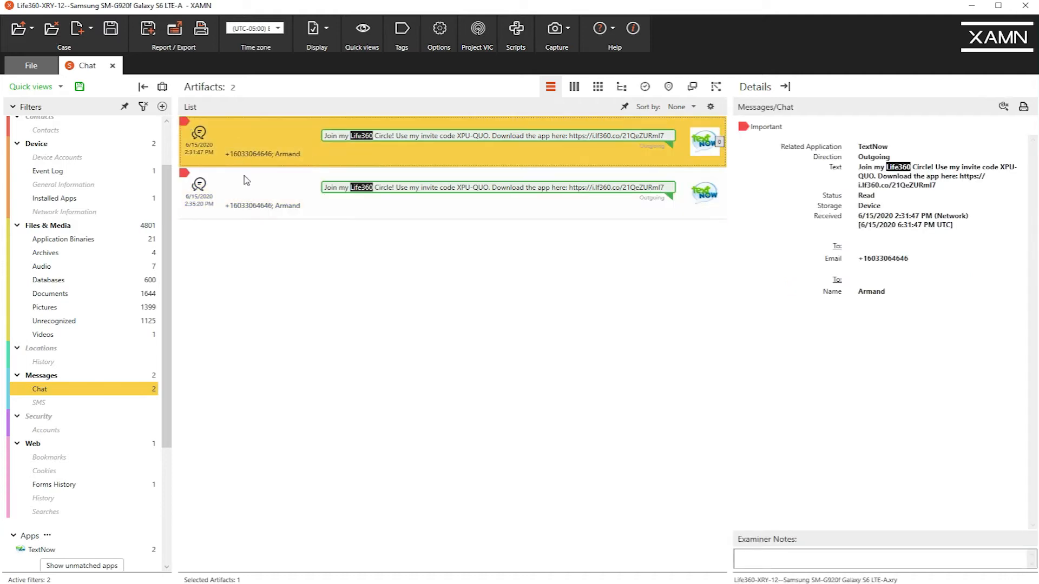
Switch the category filter to Databases under Files & Media and sort the artifacts by File Name.
left_click_drag(169, 384, 183, 347)
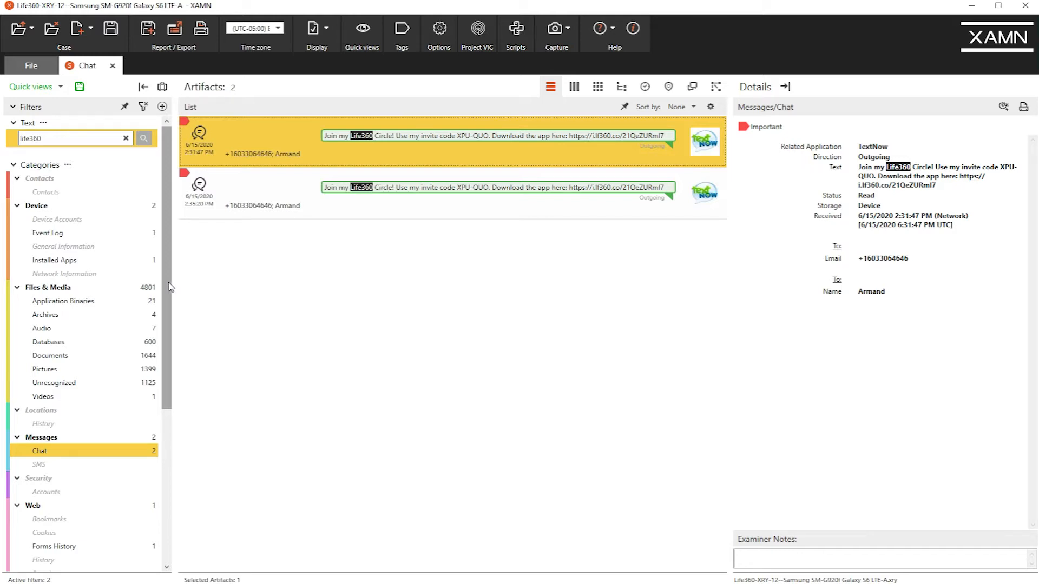
left_click_drag(170, 286, 173, 315)
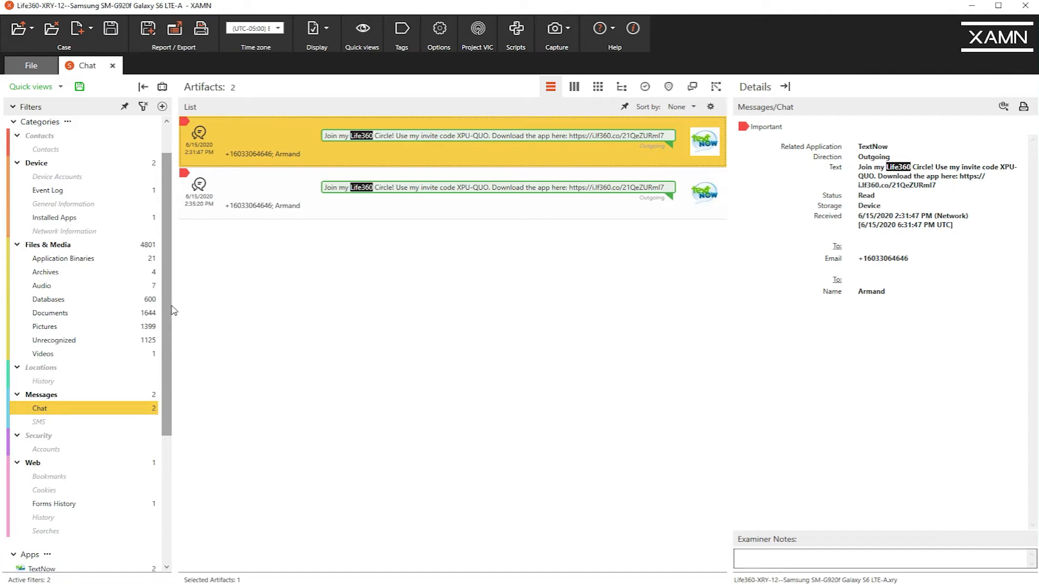
left_click(68, 296)
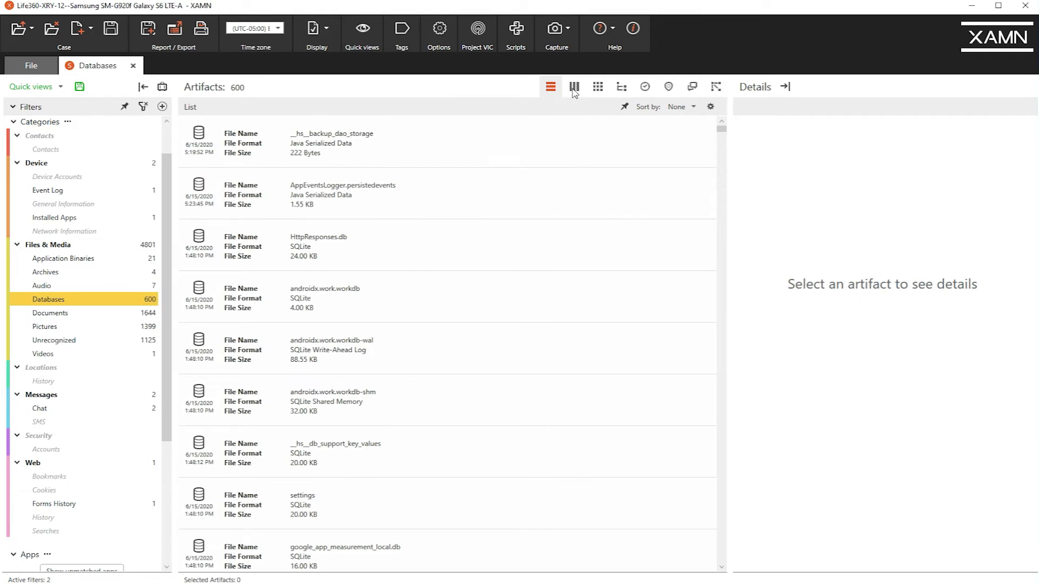
left_click(691, 108)
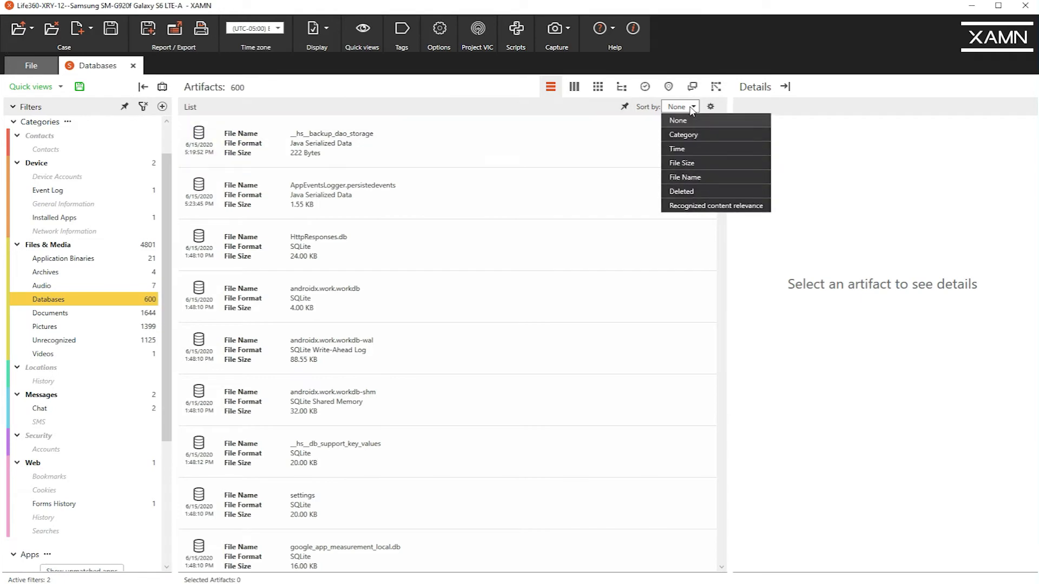
left_click(671, 177)
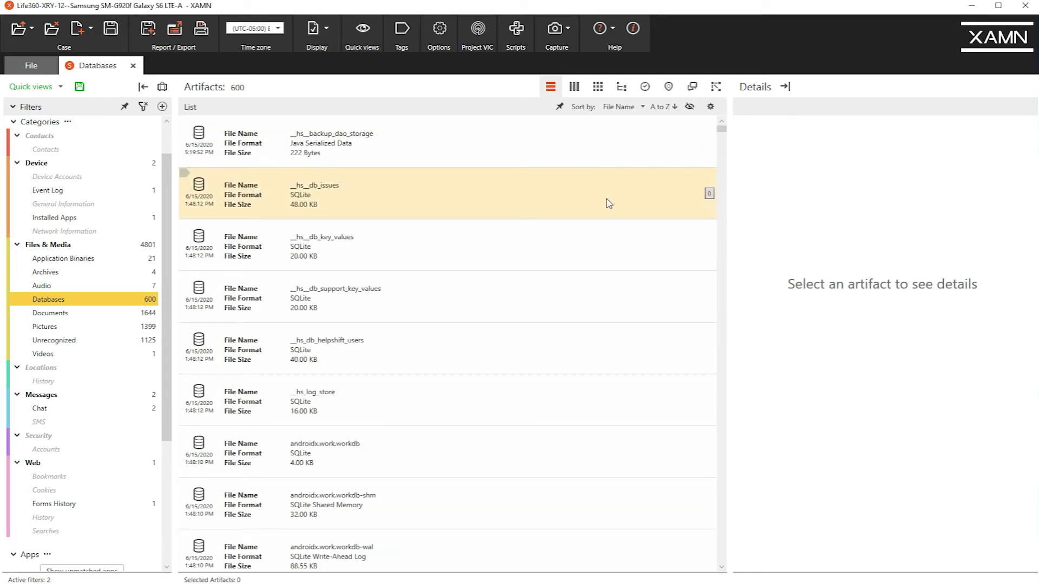
Find the messaging.db database in the sorted list and select it to see its details.
scroll(563, 216, "down", 3)
scroll(575, 219, "down", 2)
scroll(576, 218, "down", 6)
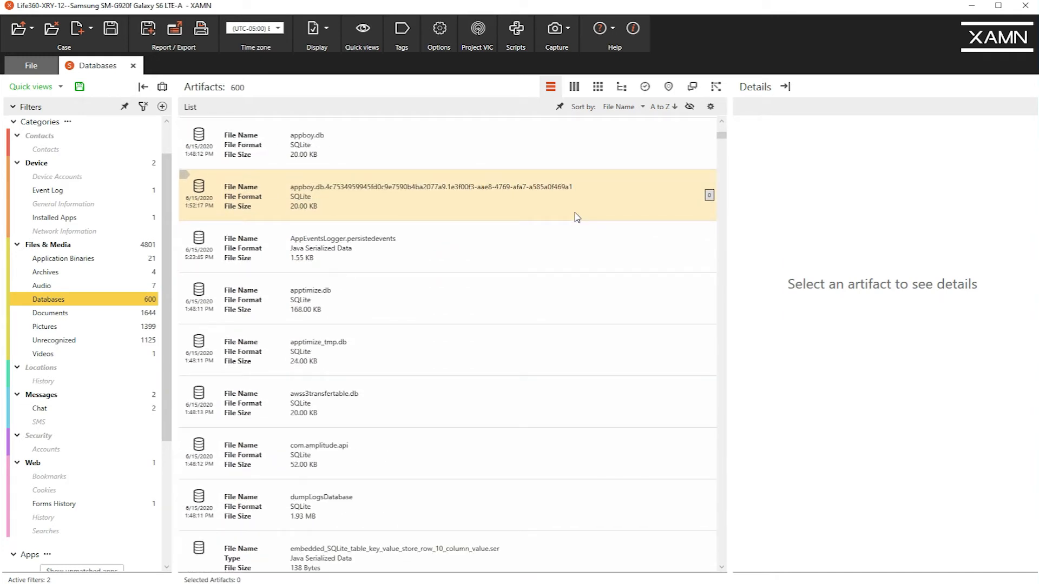
scroll(578, 219, "down", 9)
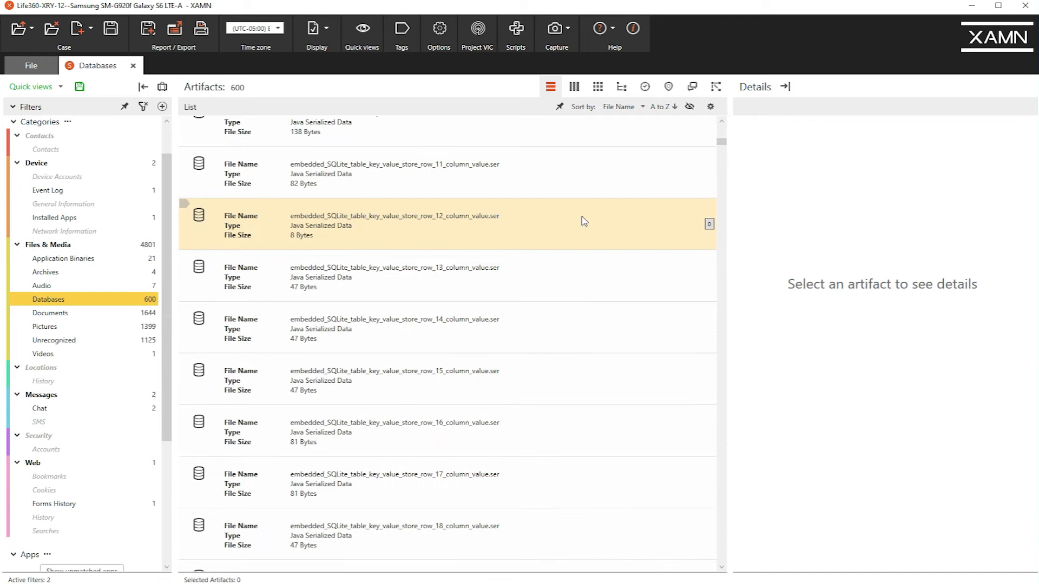
scroll(584, 219, "down", 10)
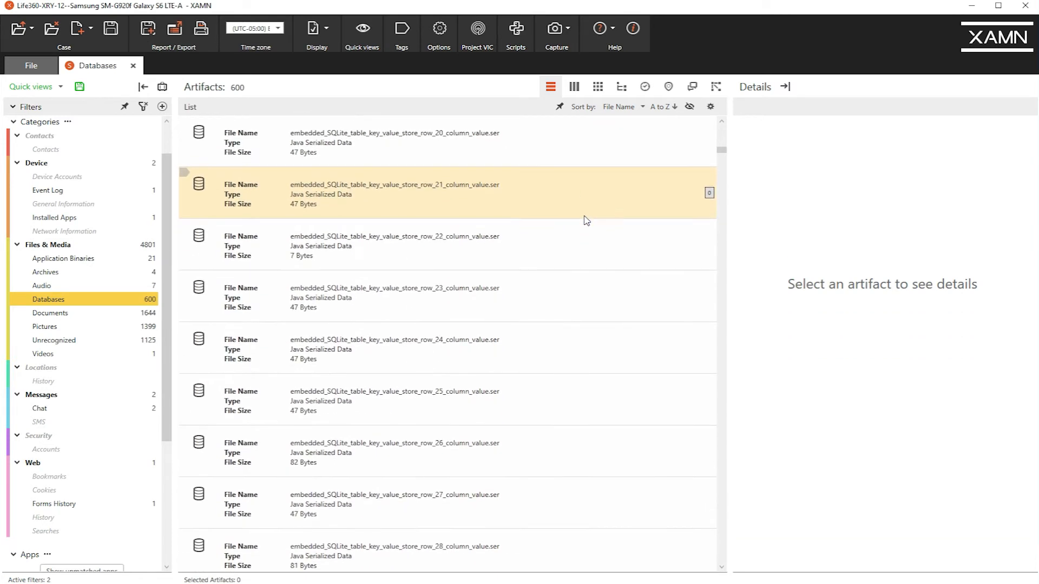
scroll(586, 218, "down", 9)
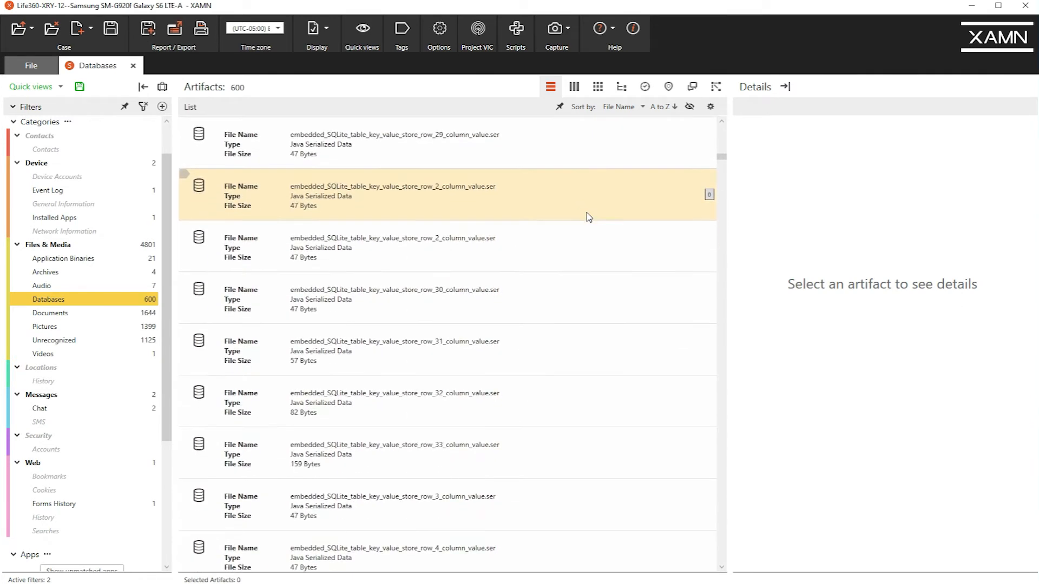
scroll(590, 211, "down", 7)
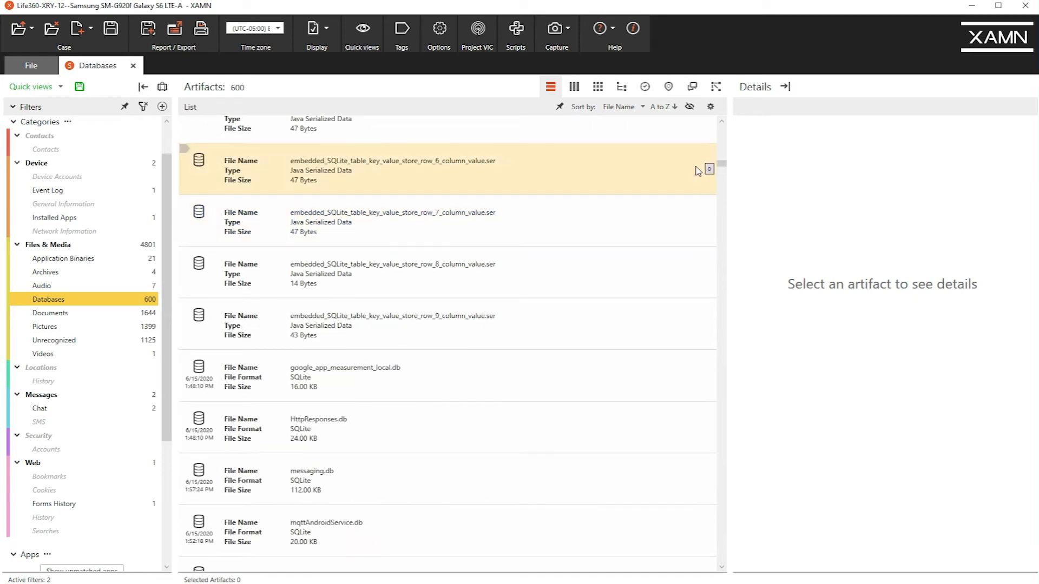
mouse_move(721, 164)
left_mouse_down()
mouse_move(718, 188)
mouse_move(717, 168)
left_mouse_up()
left_click(471, 329)
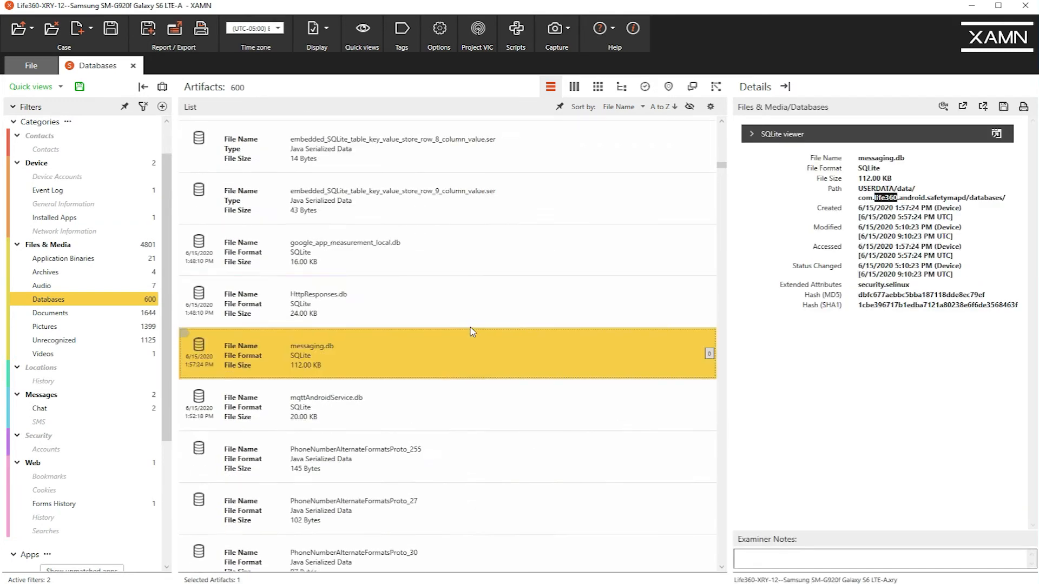
Expand the SQLite viewer for messaging.db and open it in a separate tab.
scroll(491, 314, "down", 2)
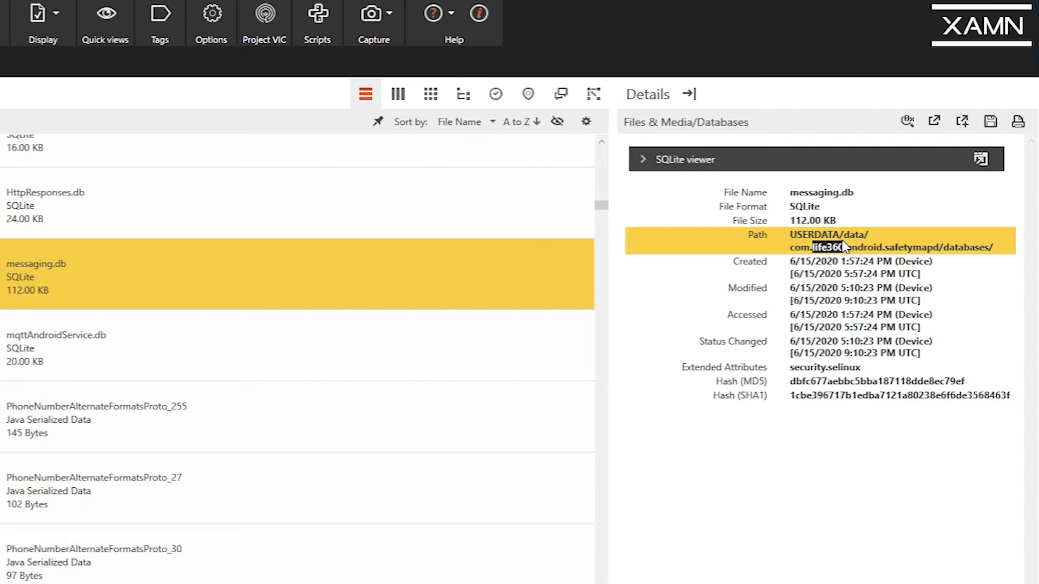
left_click(904, 159)
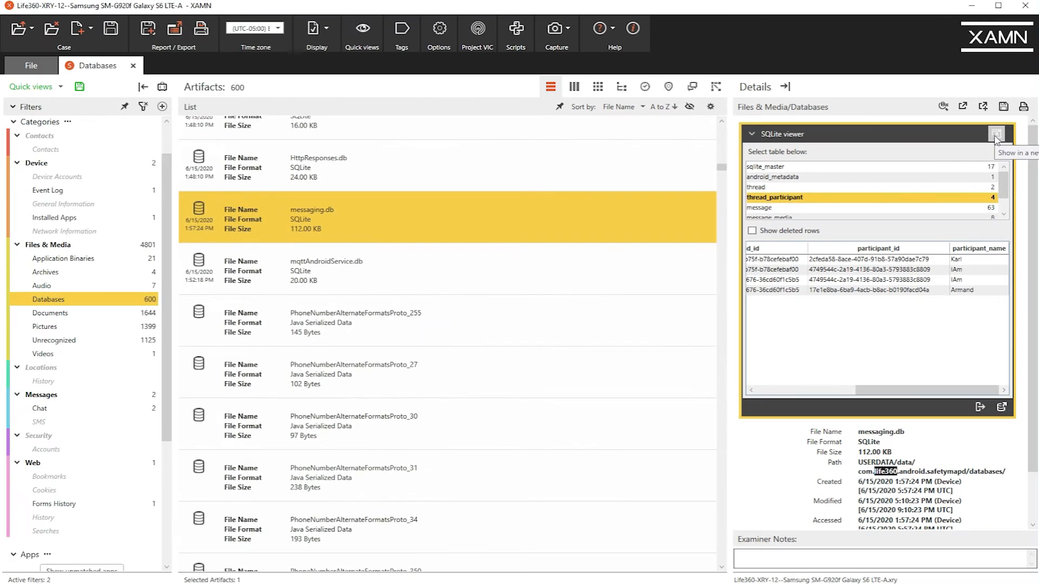
left_click(994, 135)
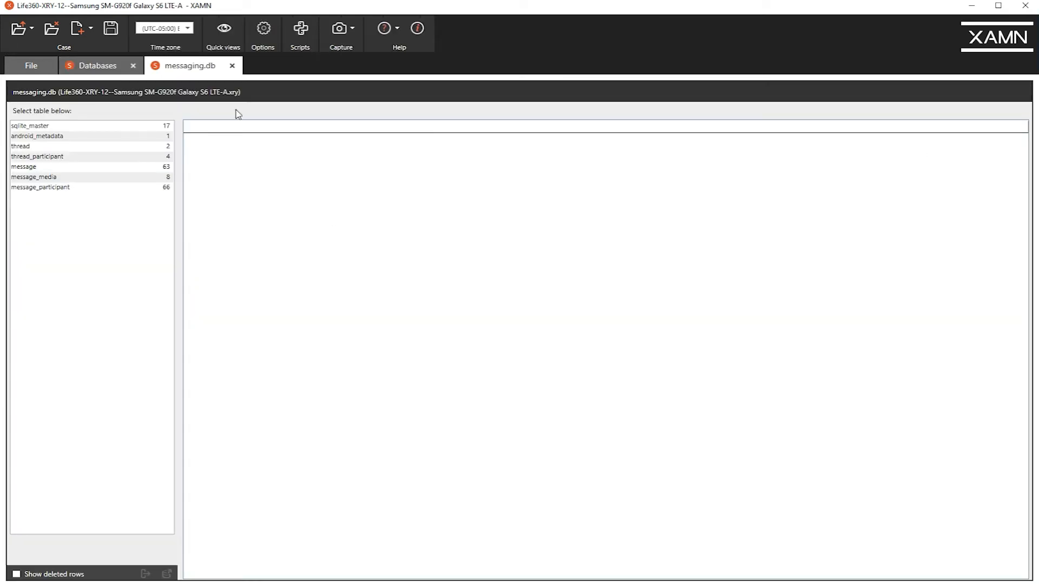
Display the thread_participant table with widened thread_id and participant_id columns, and include its deleted rows.
left_click(60, 158)
left_click_drag(359, 127, 696, 129)
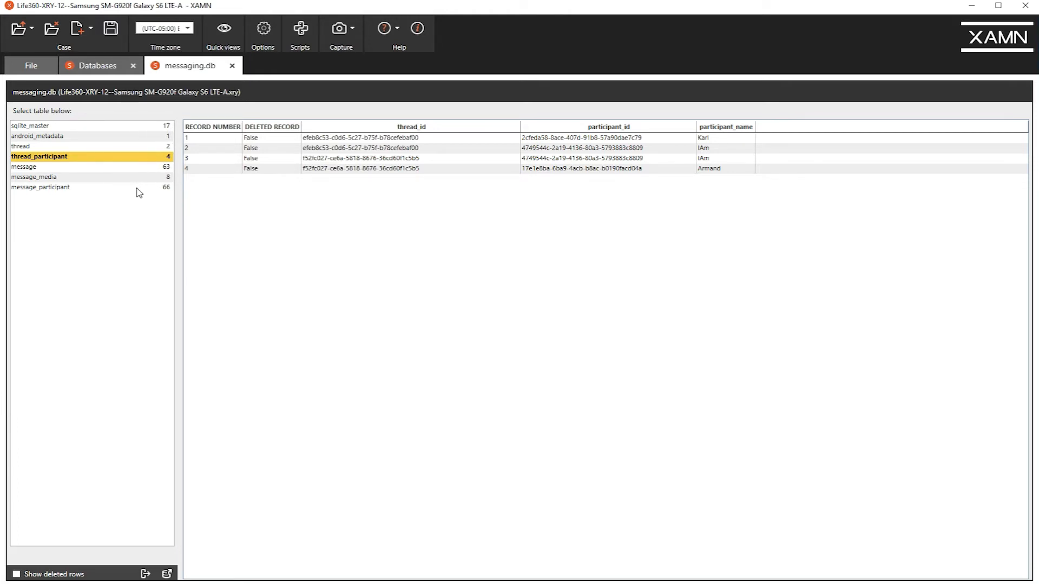
left_click(16, 574)
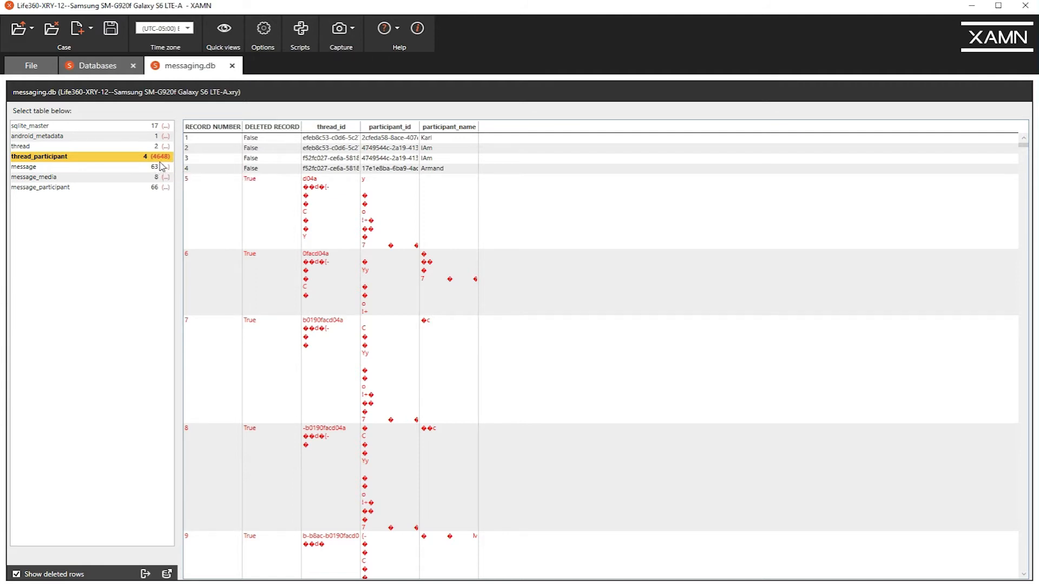
Look through the deleted records of the thread_participant table and return to its first rows.
scroll(520, 189, "down", 5)
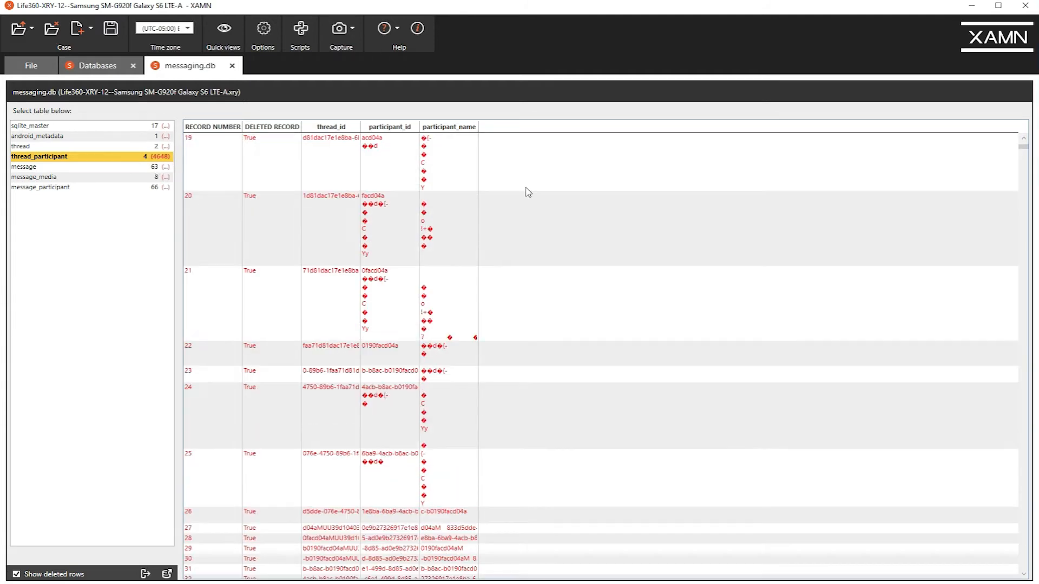
scroll(536, 201, "down", 10)
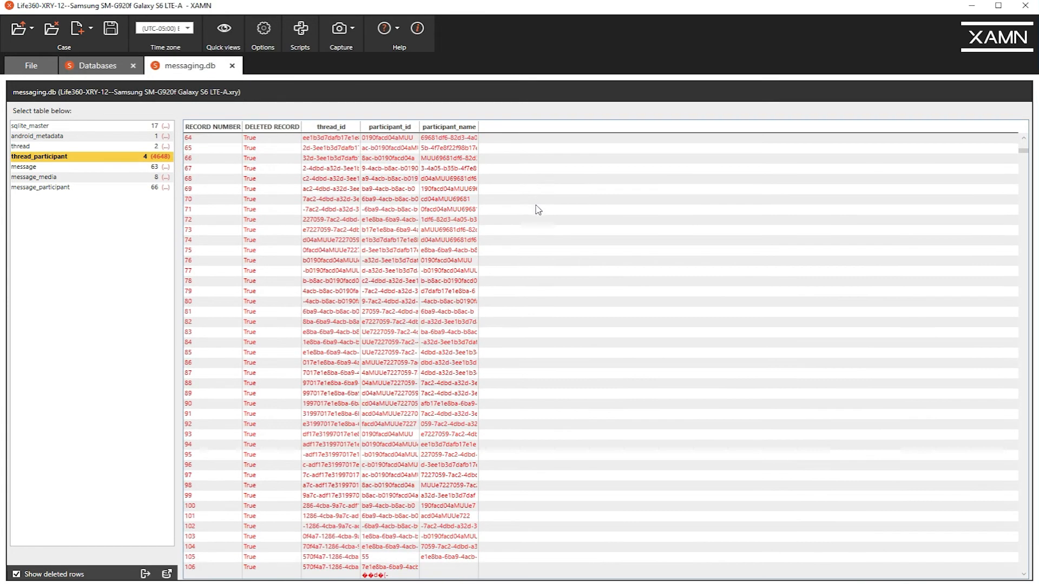
scroll(789, 325, "down", 3)
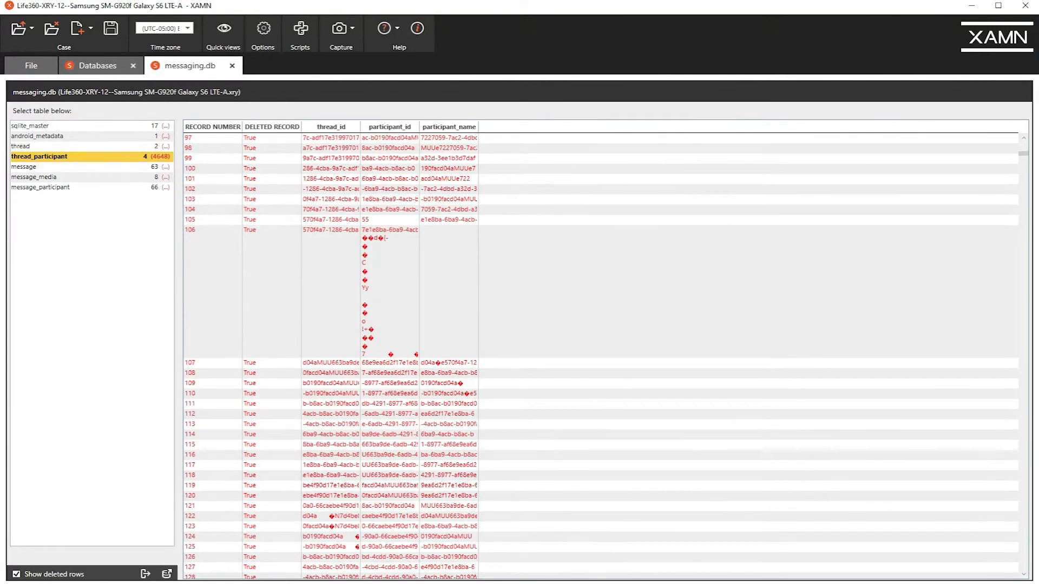
mouse_move(1023, 154)
left_mouse_down()
mouse_move(1023, 264)
mouse_move(1022, 142)
left_mouse_up()
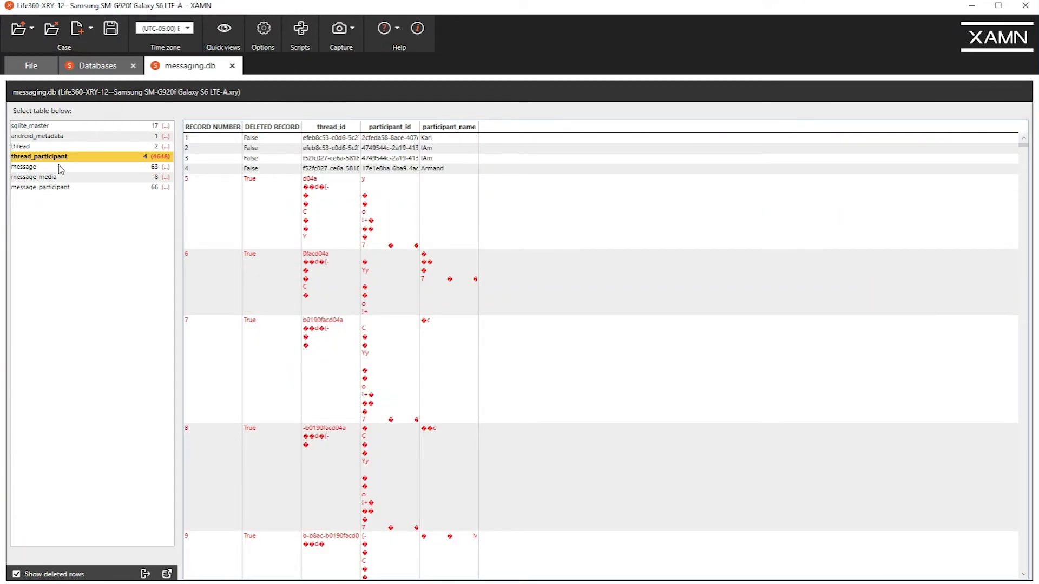
Display the message table and widen its _id, client_id, thread_id, sender_id and content columns to show their full values.
left_click(32, 167)
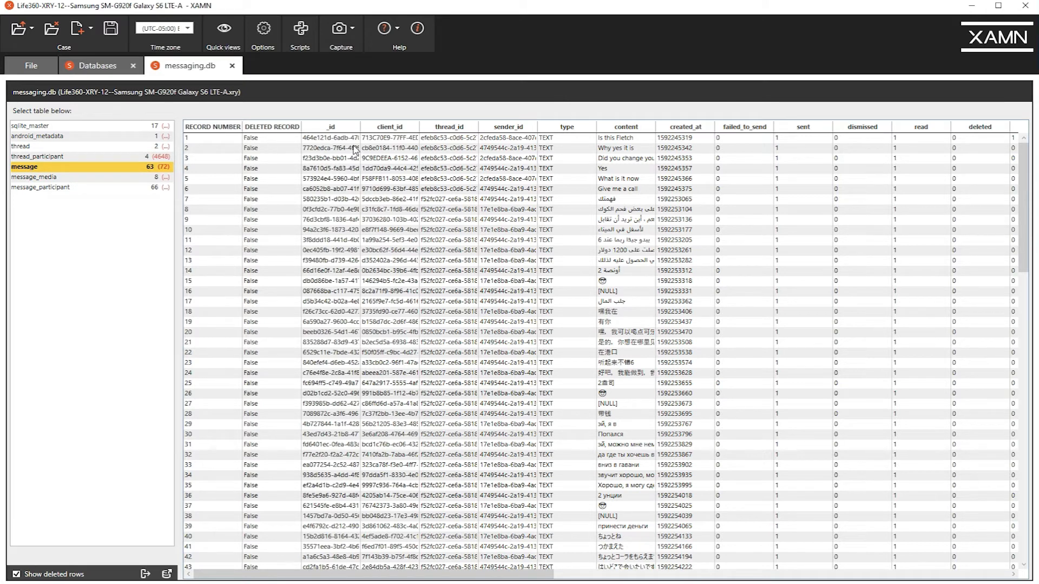
left_click_drag(360, 125, 647, 127)
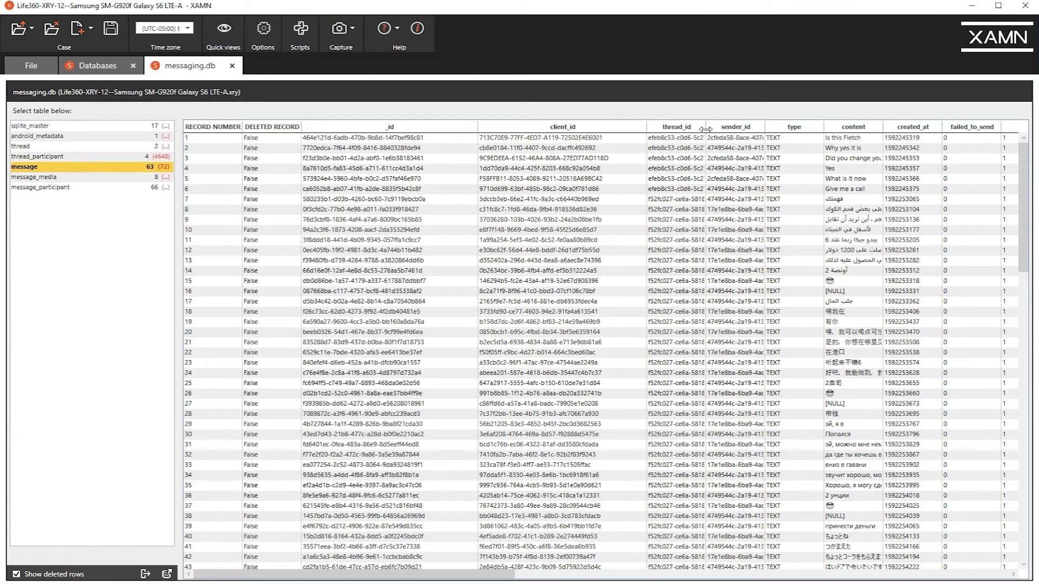
left_click_drag(705, 129, 788, 128)
left_click_drag(883, 130, 955, 131)
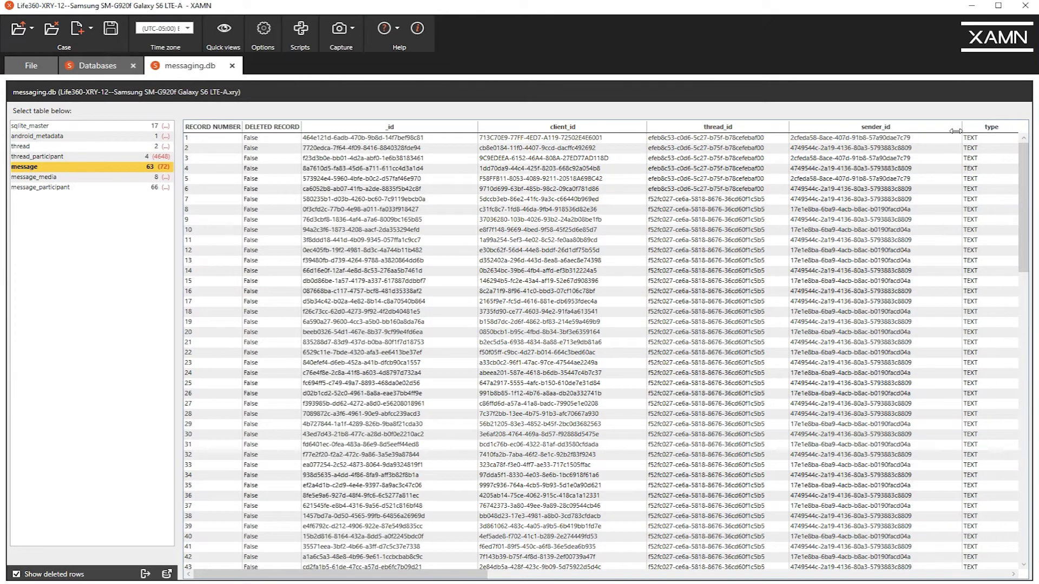
left_click_drag(489, 575, 651, 578)
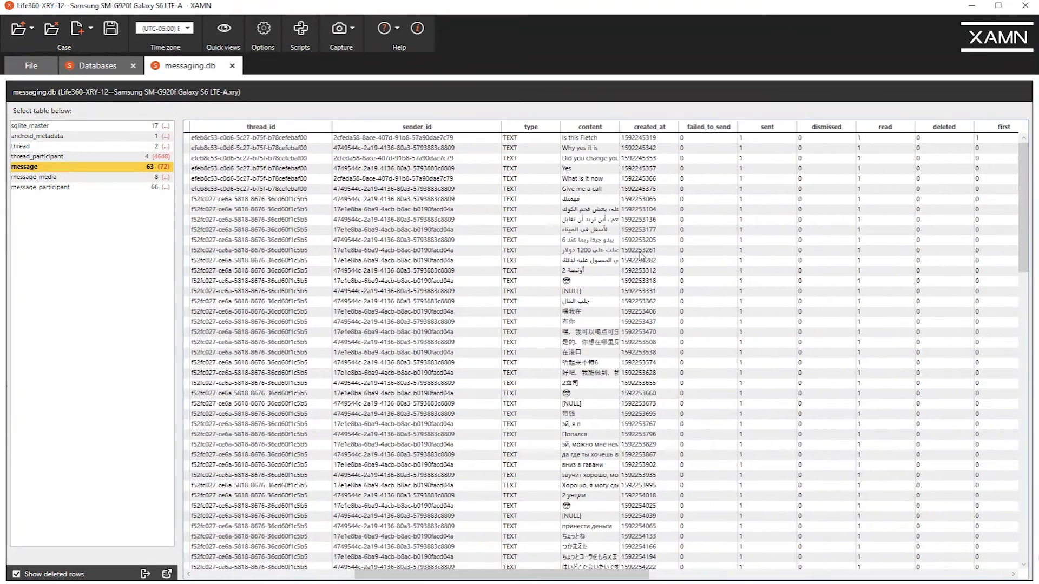
left_click_drag(619, 130, 767, 134)
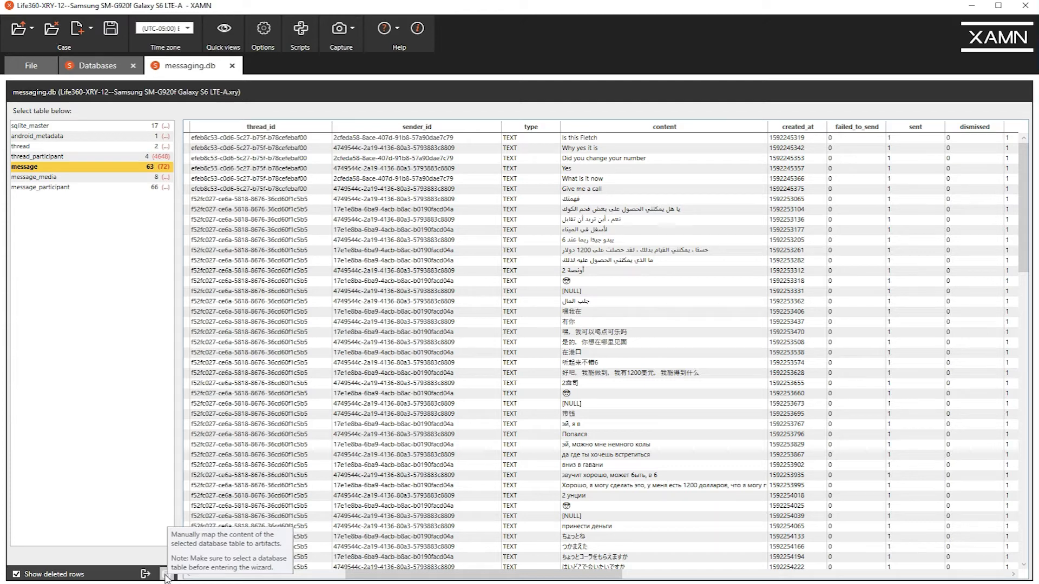
Start manually mapping the message table to artifacts, choose the Messages / Chat category and proceed to the column properties.
left_click(165, 576)
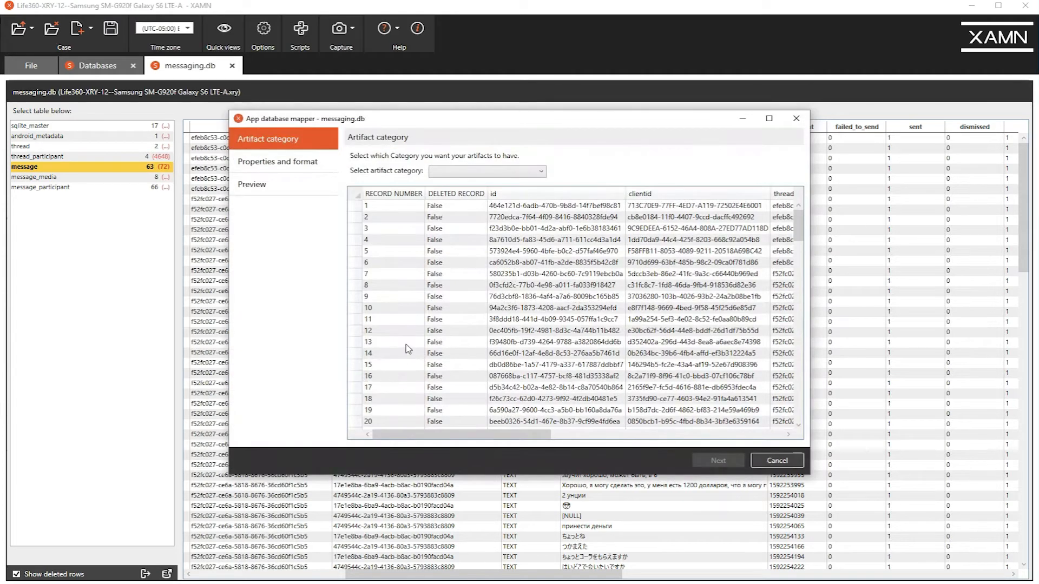
left_click_drag(501, 123, 586, 206)
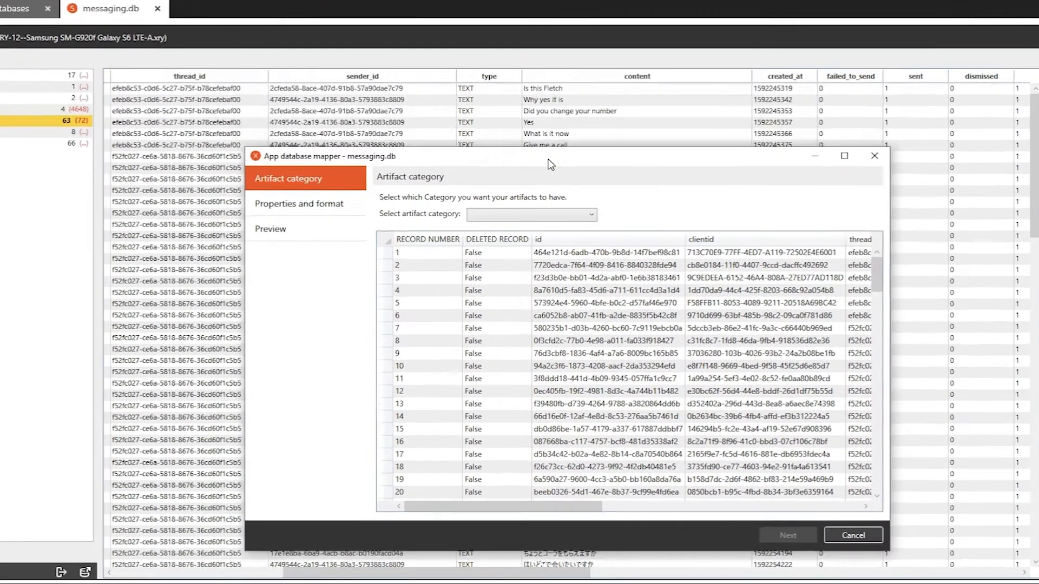
left_click_drag(548, 159, 542, 159)
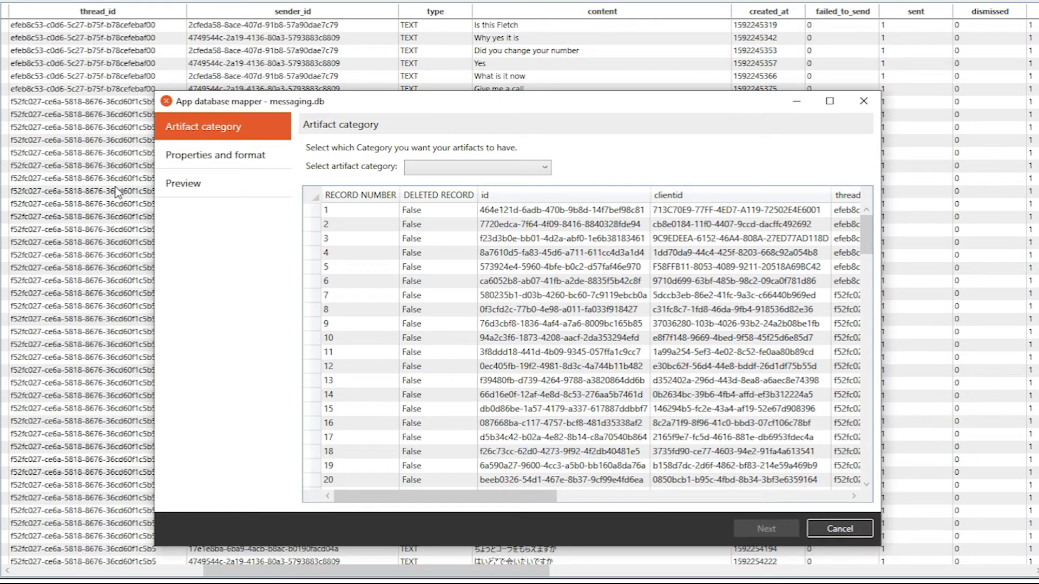
left_click(436, 170)
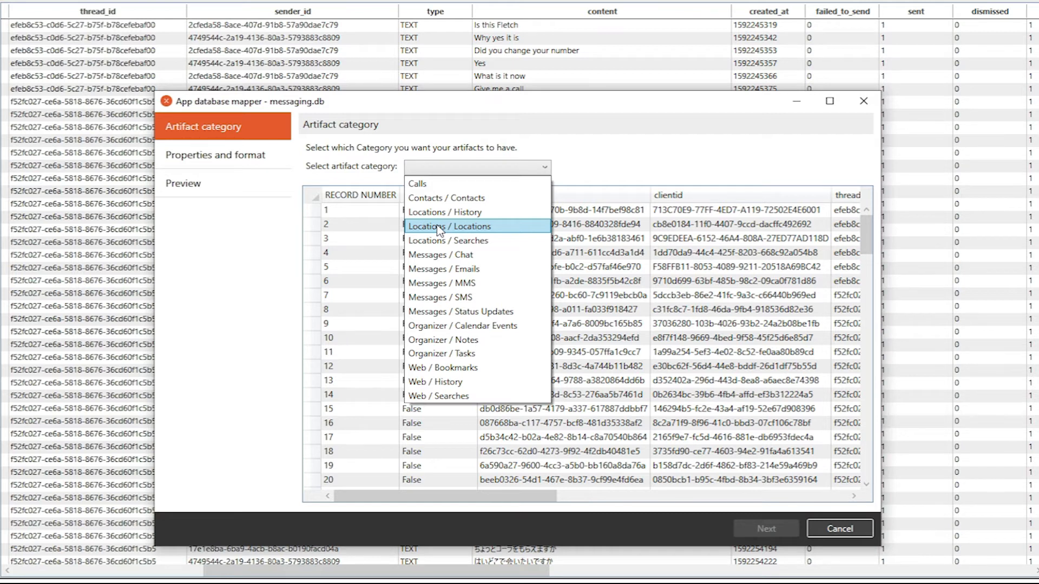
left_click(454, 255)
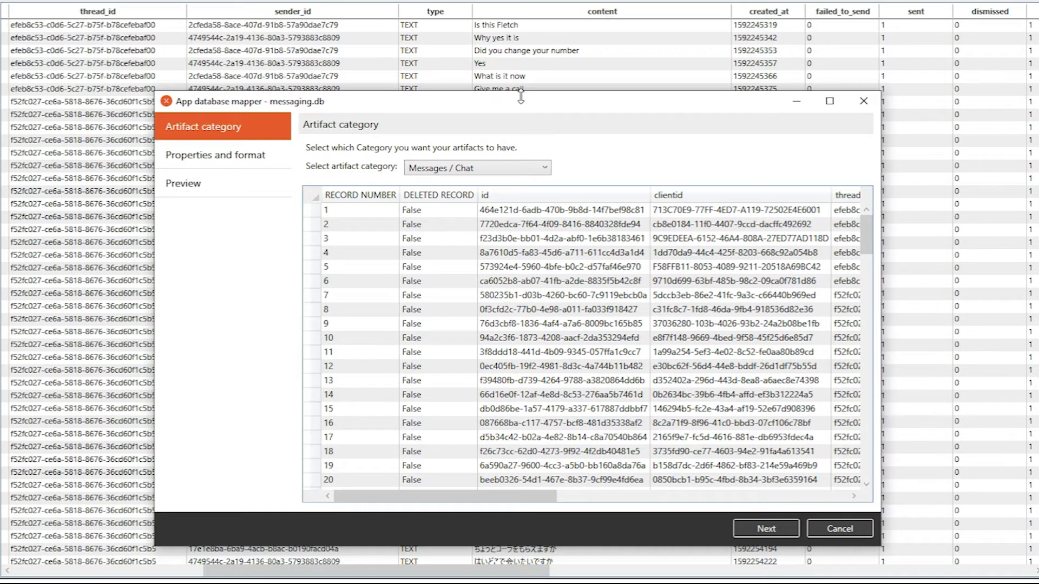
left_click_drag(527, 102, 484, 49)
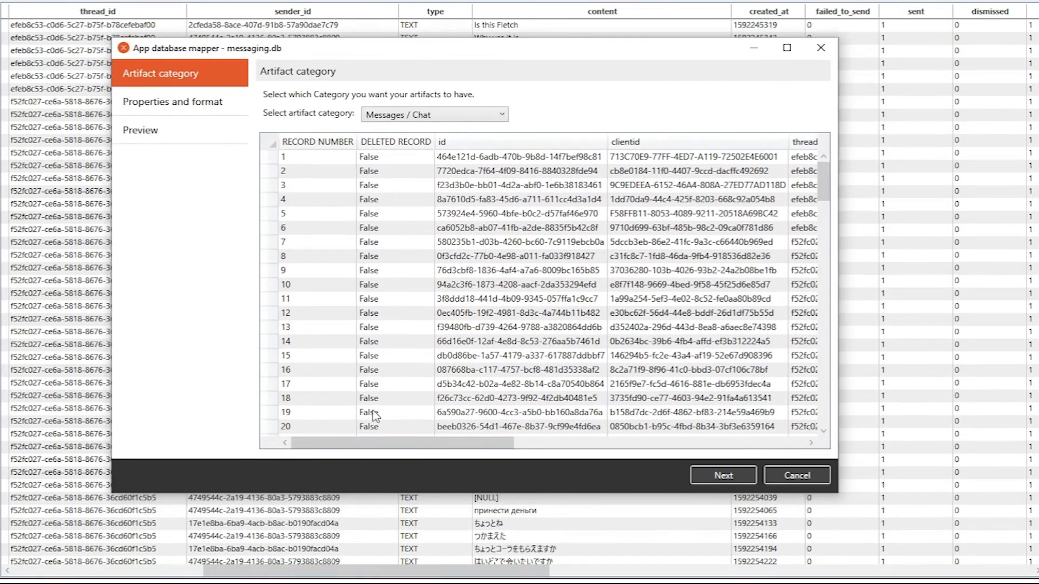
left_click(724, 476)
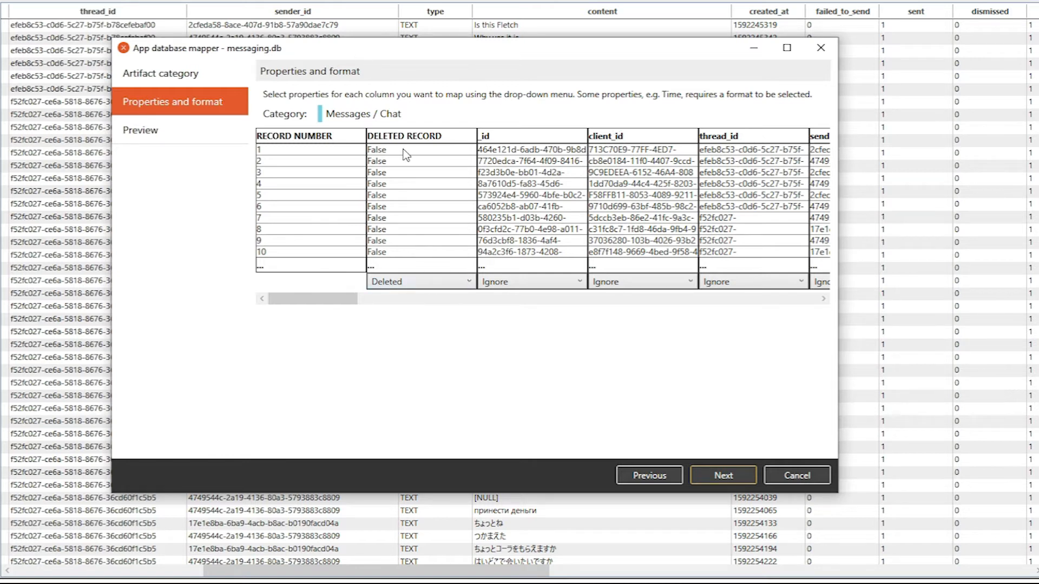
Map the thread_id column to the Thread ID property.
mouse_move(344, 299)
left_mouse_down()
mouse_move(357, 299)
mouse_move(330, 298)
mouse_move(354, 302)
left_mouse_up()
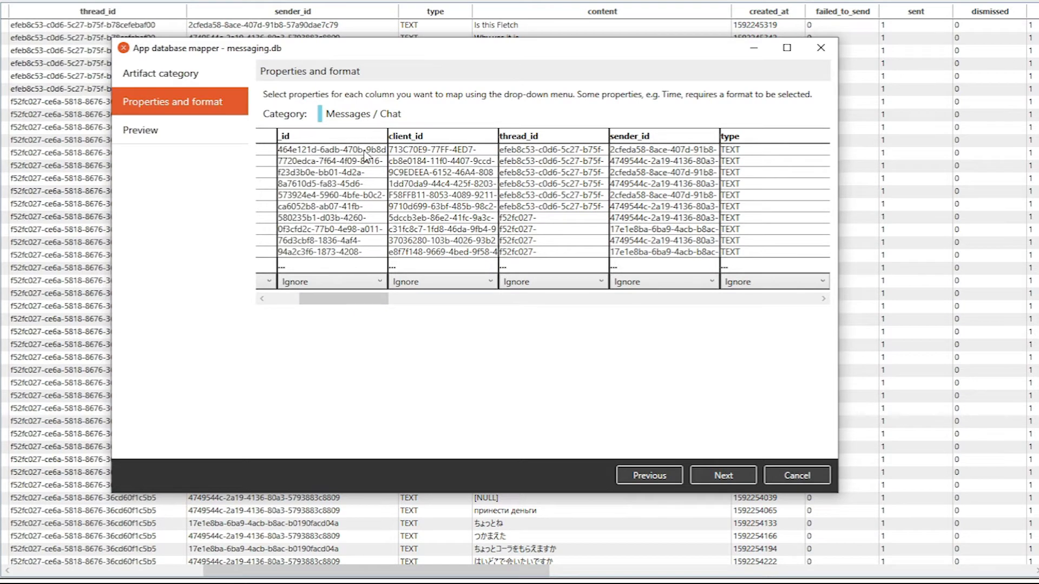
left_click_drag(349, 300, 383, 313)
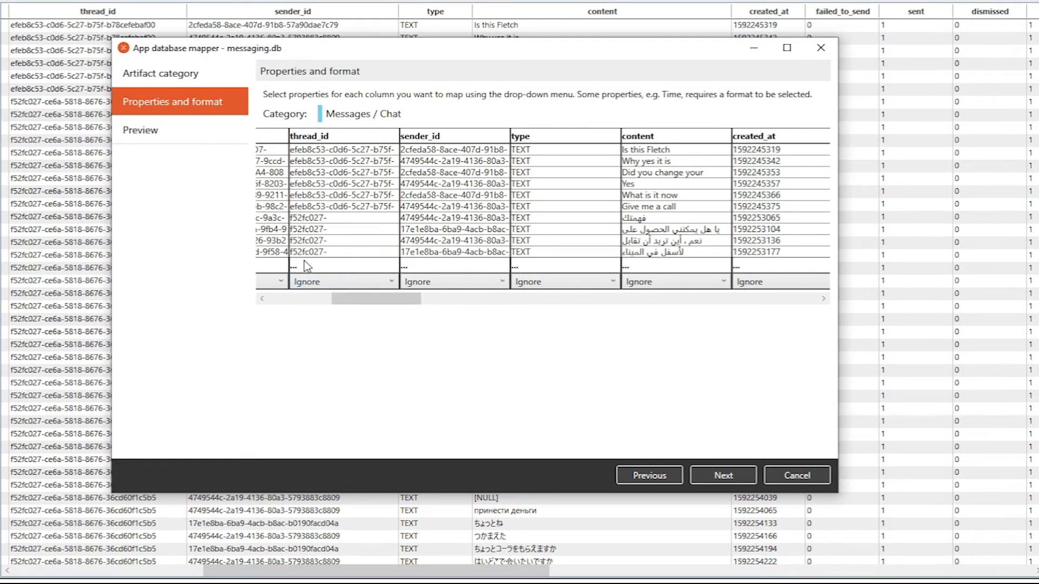
left_click(357, 287)
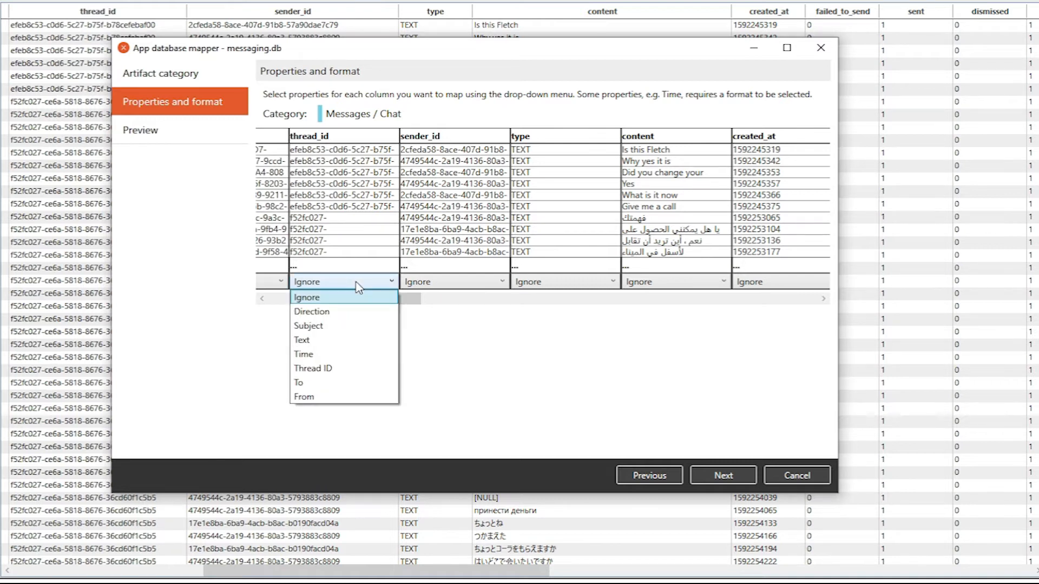
left_click(362, 367)
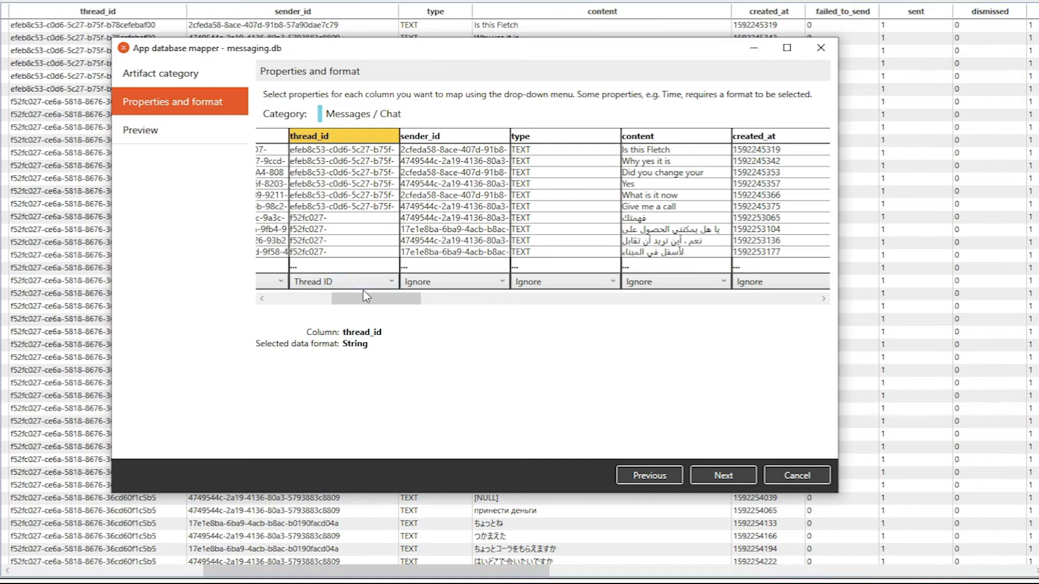
Map the sender_id column to the From property with the Name subtype.
mouse_move(370, 301)
left_mouse_down()
mouse_move(401, 301)
mouse_move(380, 300)
left_mouse_up()
left_click(396, 283)
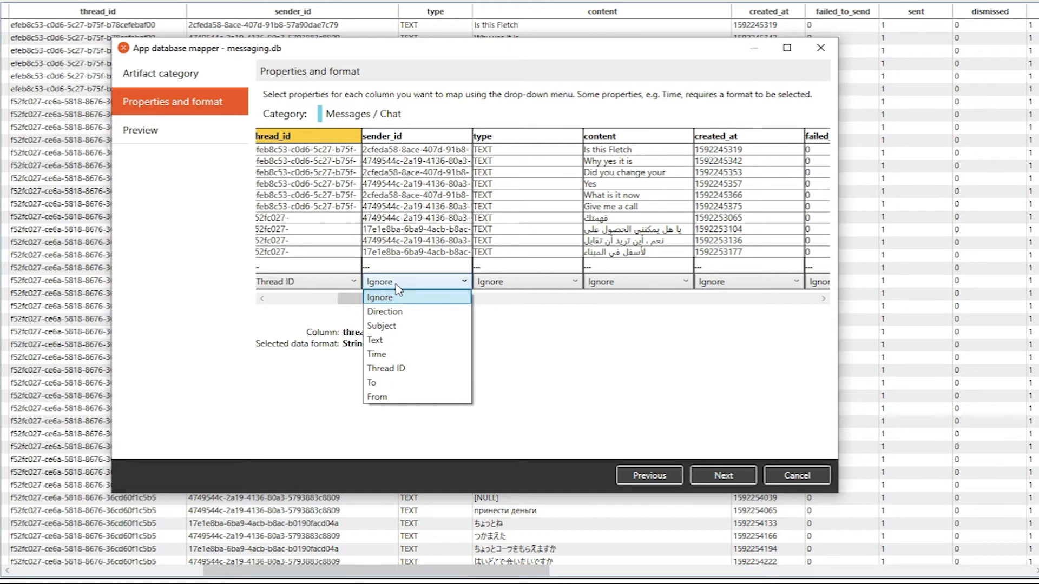
left_click(401, 397)
left_click(408, 299)
left_click(407, 301)
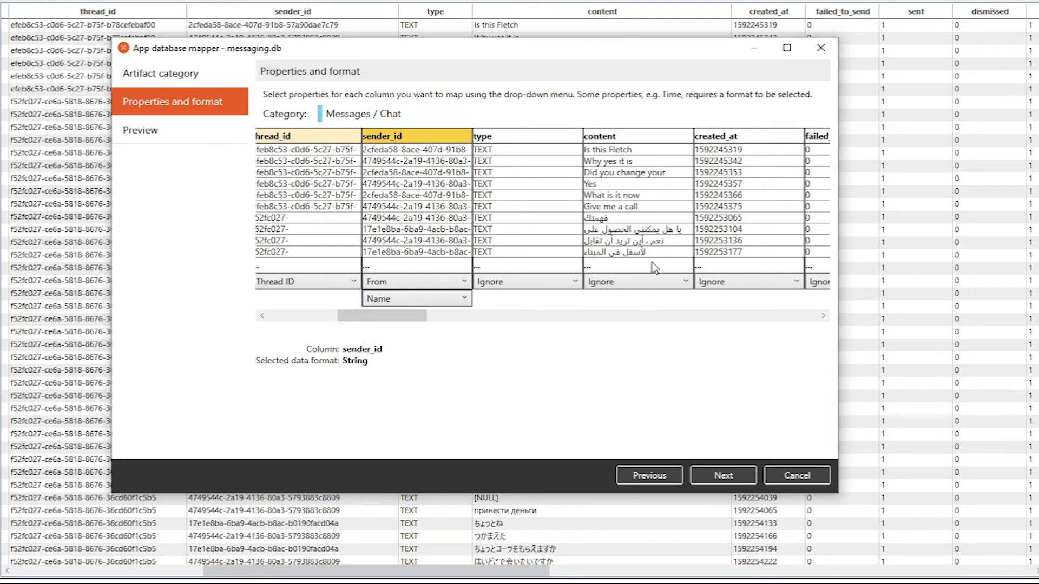
Map the content column to the Text property.
left_click_drag(400, 325, 439, 321)
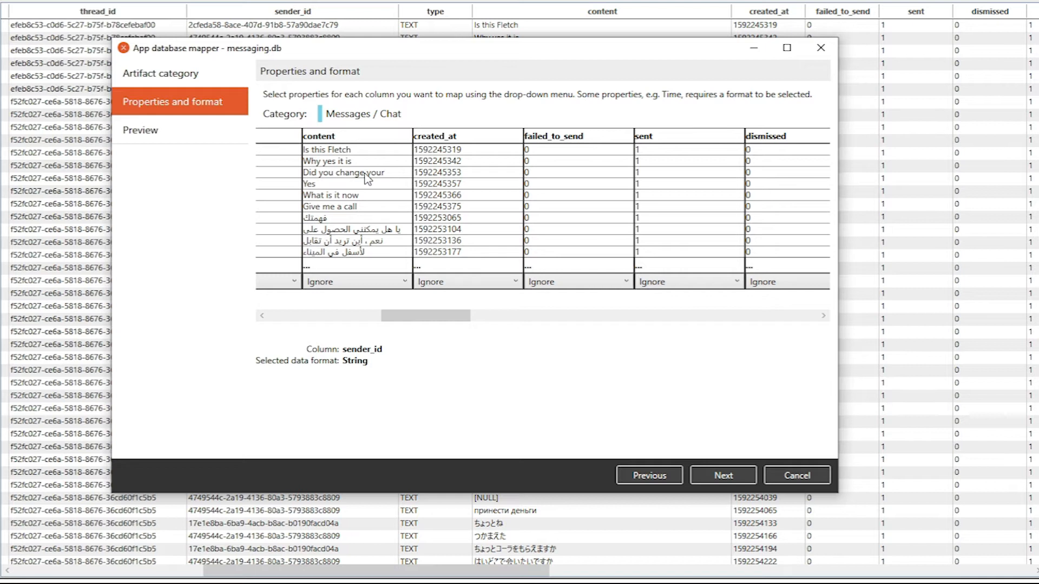
left_click(381, 279)
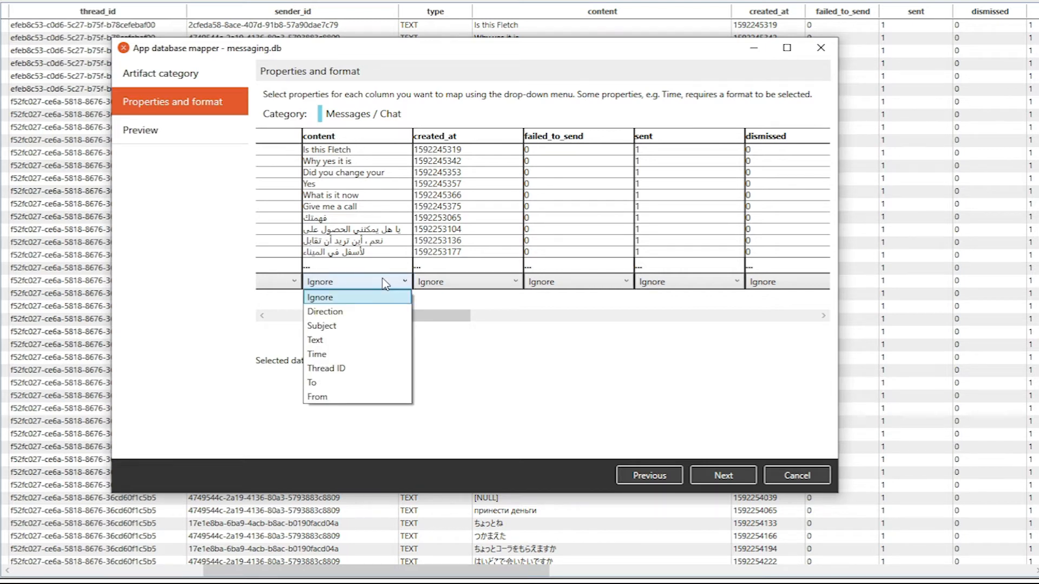
left_click(366, 340)
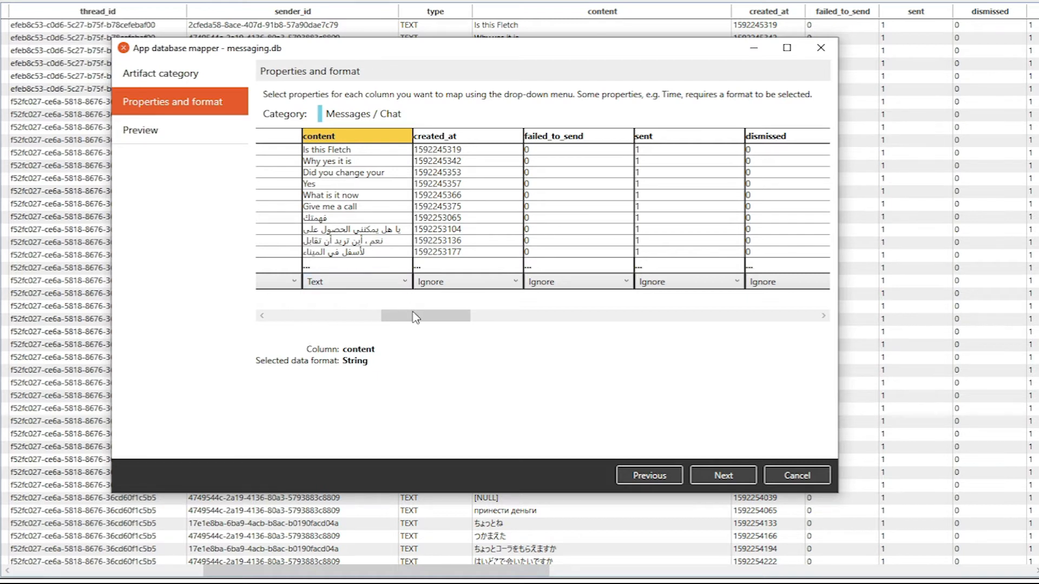
Map the created_at column to the Time property using the format Seconds since 1970-01-01 (Integer).
left_click_drag(420, 315, 436, 317)
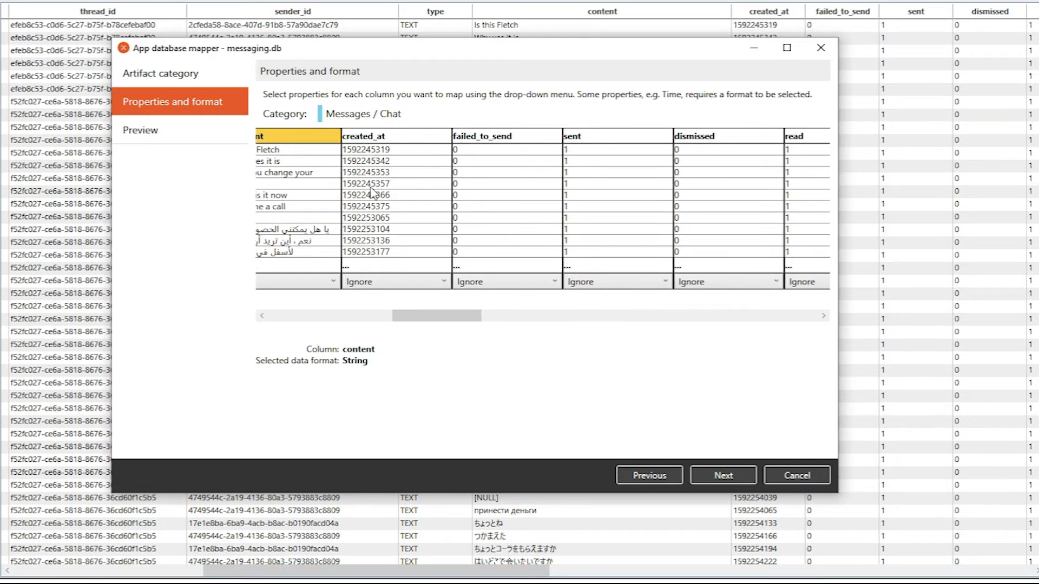
left_click(401, 285)
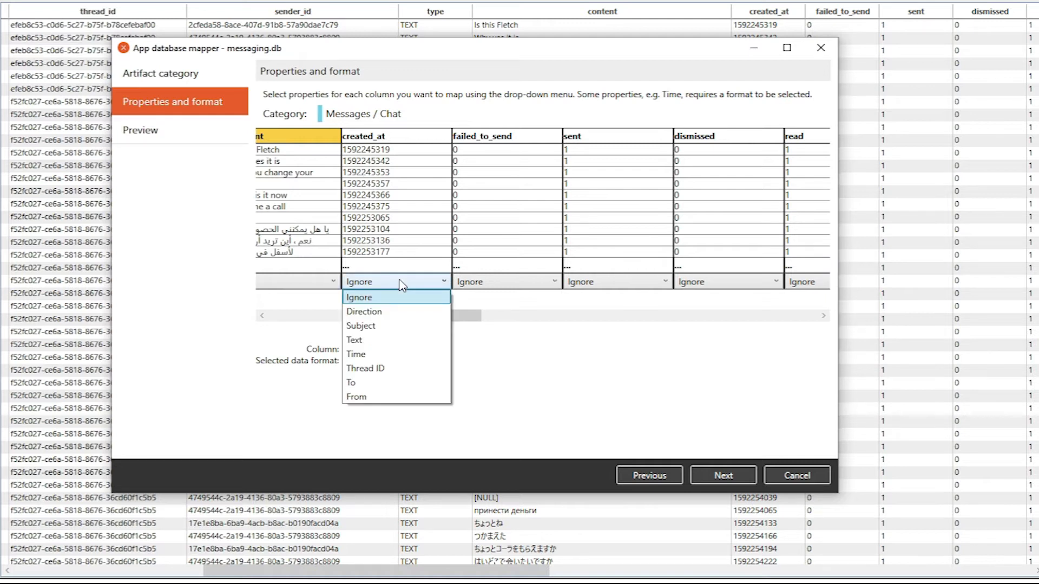
left_click(390, 354)
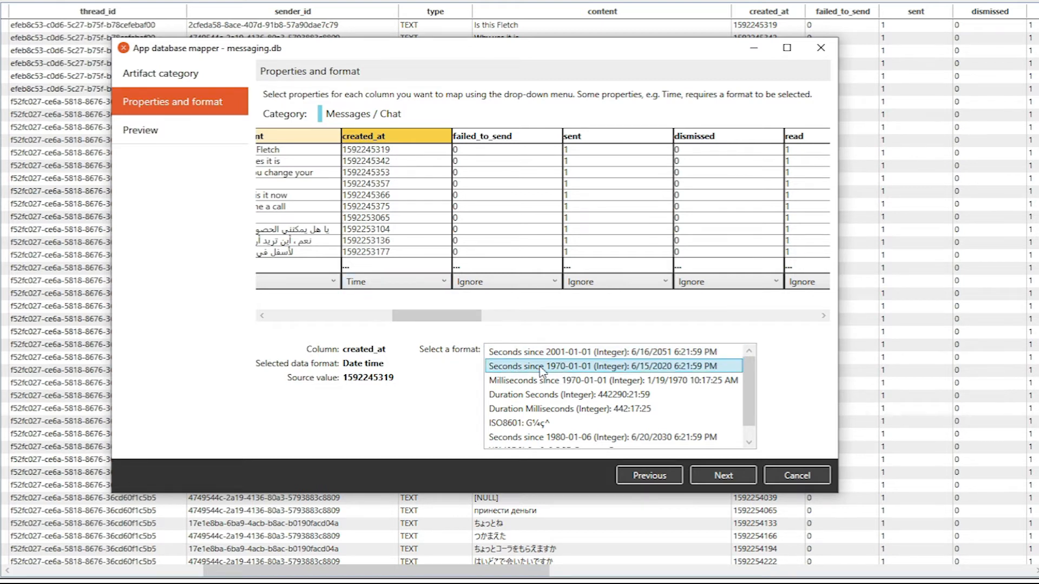
left_click(589, 381)
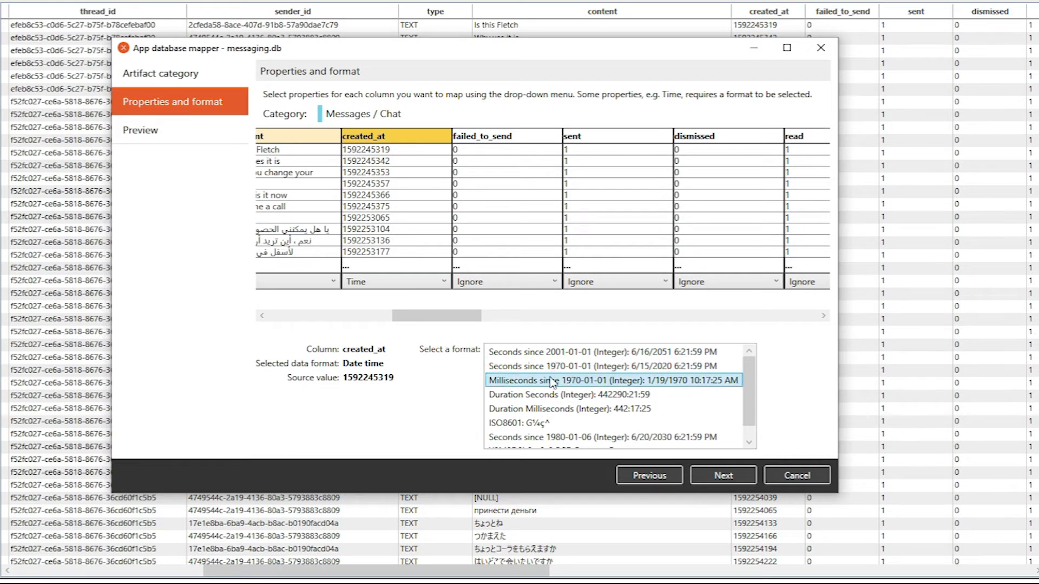
left_click(547, 368)
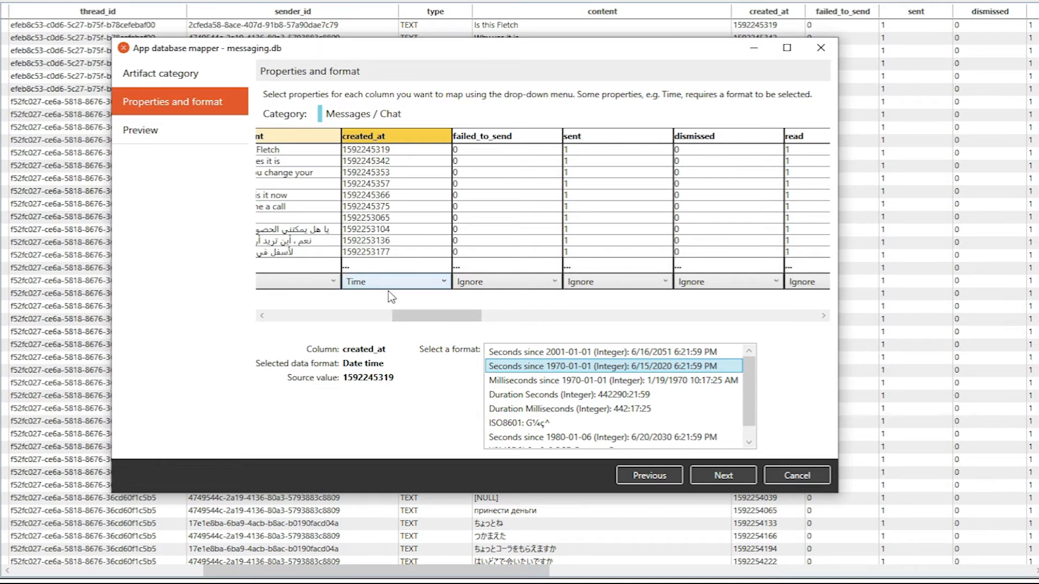
Check the remaining message columns and the assigned mappings, and proceed to the preview of the mapped artifacts.
left_click_drag(417, 316, 577, 350)
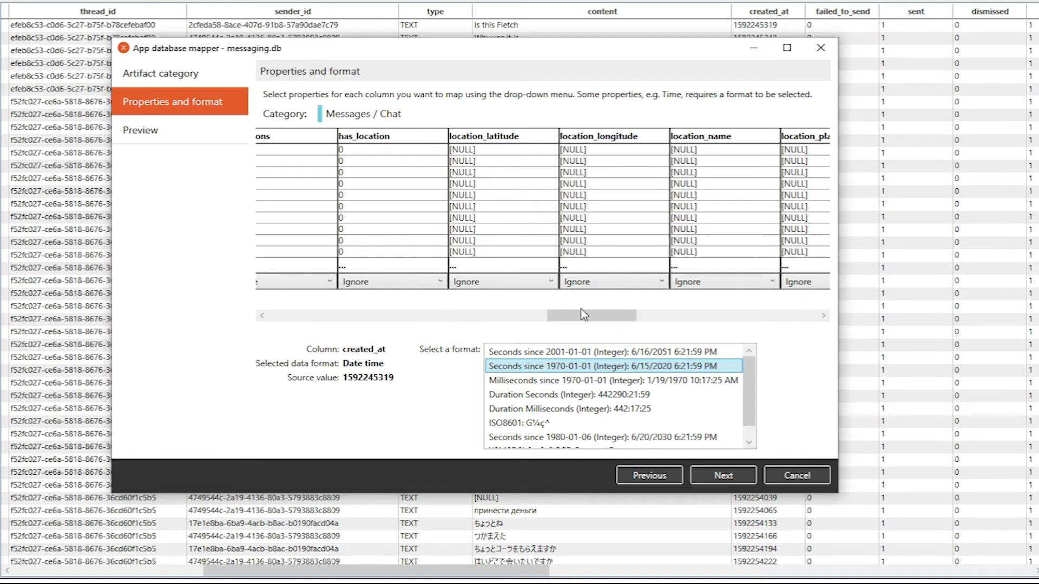
left_click_drag(588, 322, 642, 327)
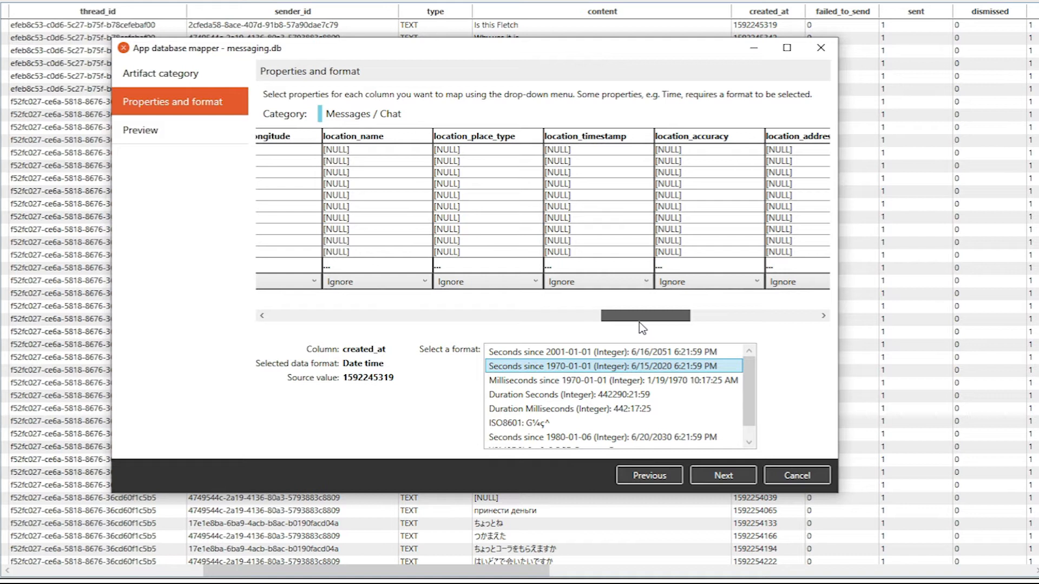
left_click_drag(640, 323, 530, 304)
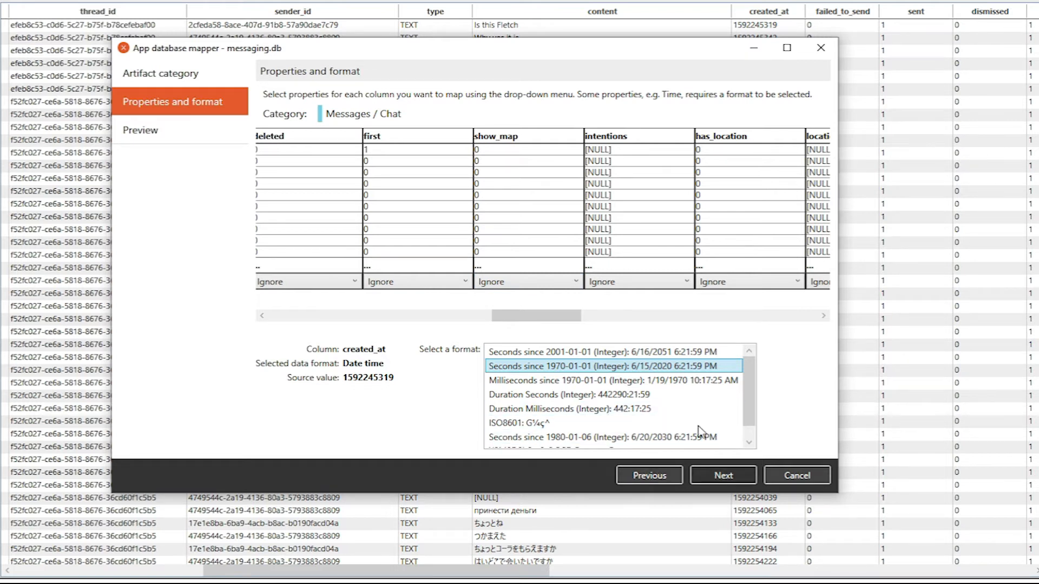
left_click_drag(536, 316, 381, 314)
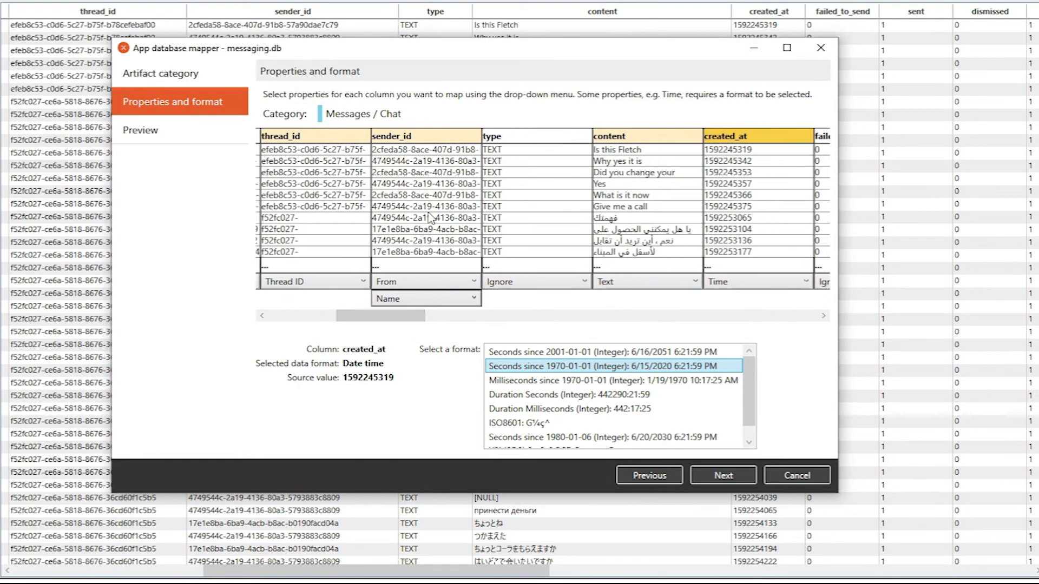
left_click(709, 478)
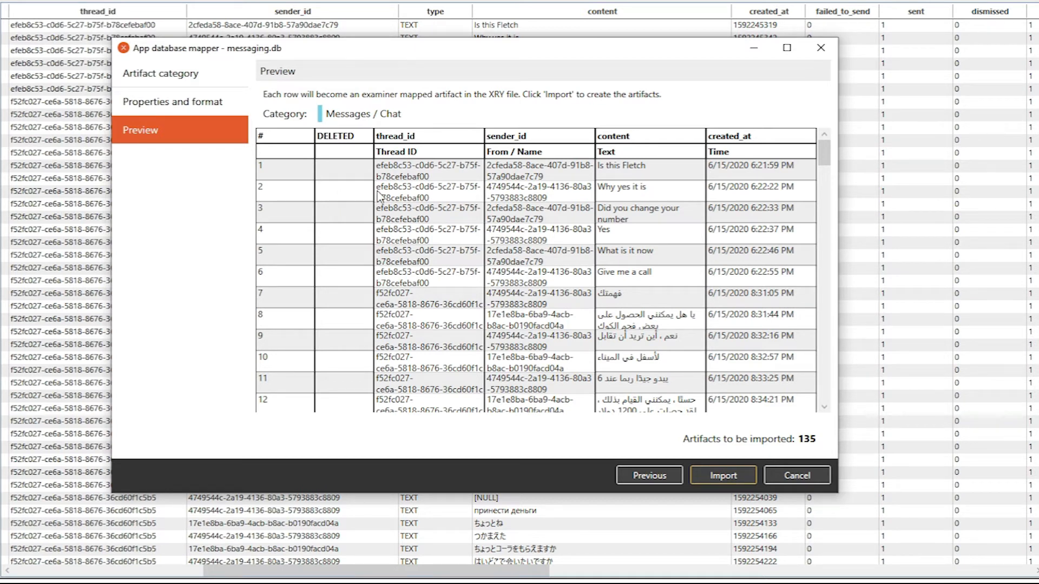
Import the mapped messages as artifacts into the XRY file and close the messaging.db database view.
left_click(727, 476)
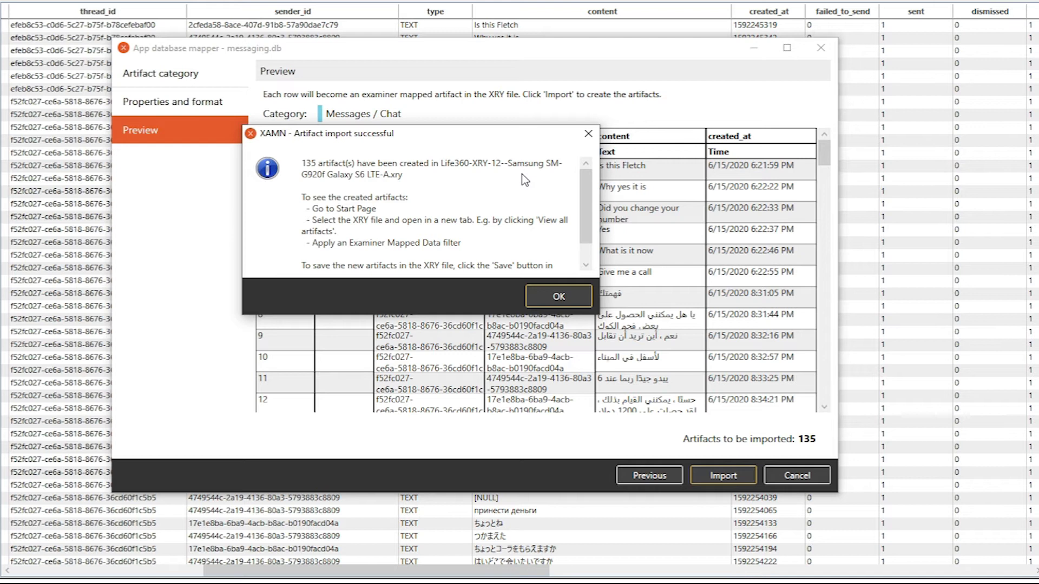
scroll(595, 198, "down", 1)
scroll(595, 198, "down", 1)
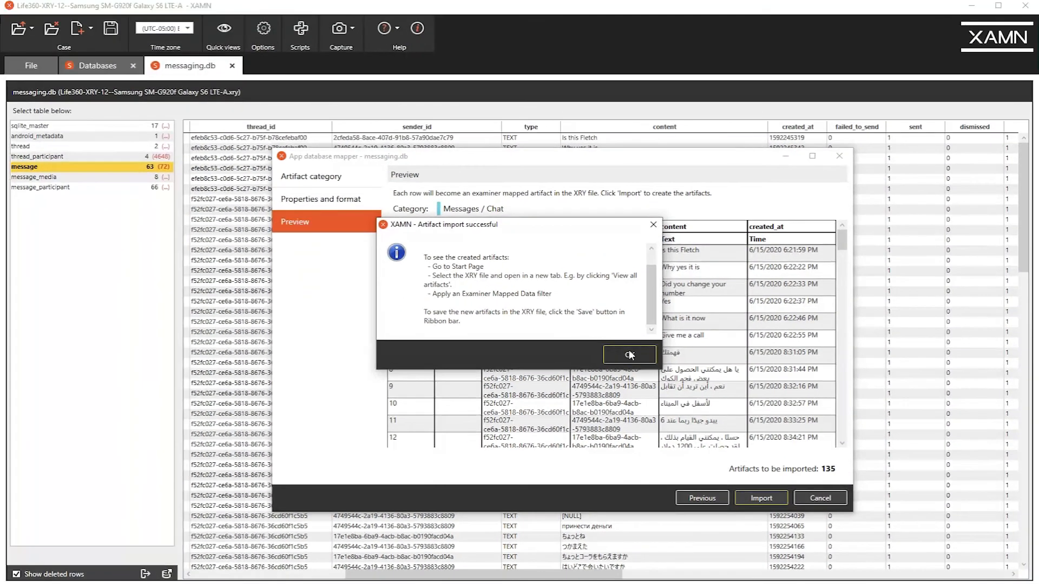
left_click(629, 355)
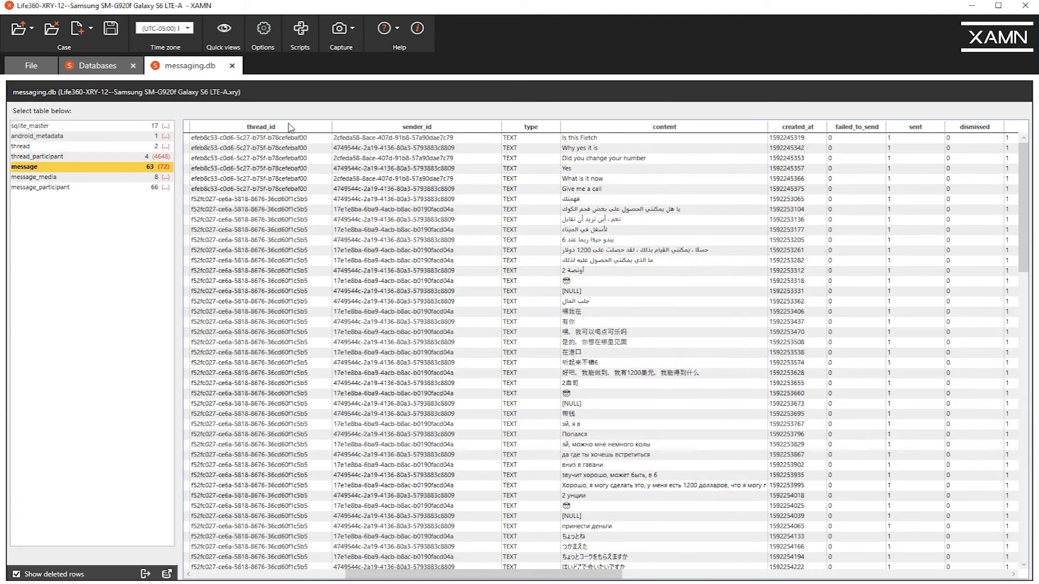
left_click(232, 65)
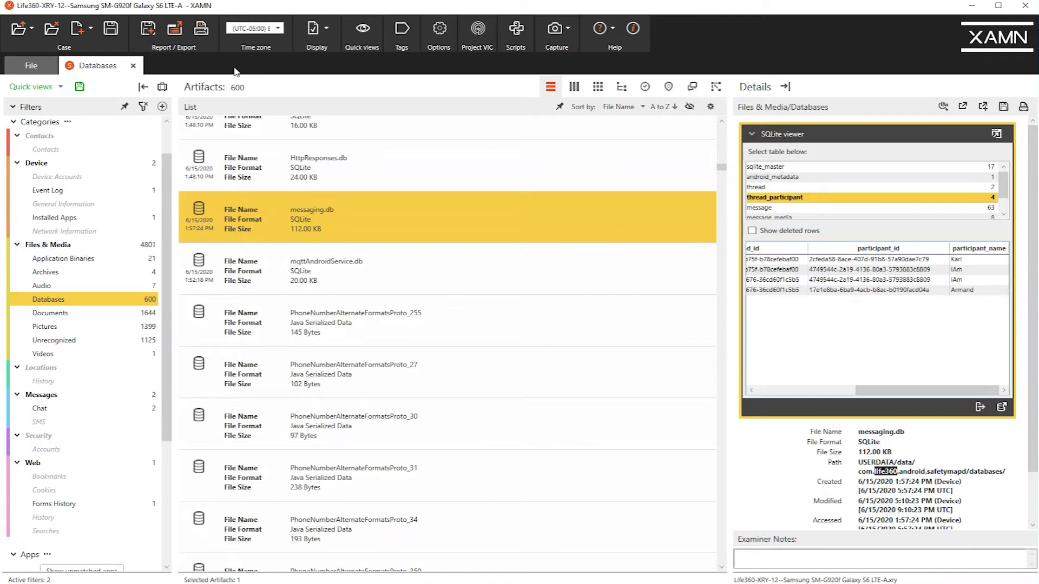
Try searching for "coke" within the Databases category, and close the Databases view.
left_click_drag(167, 175, 172, 144)
left_click(125, 139)
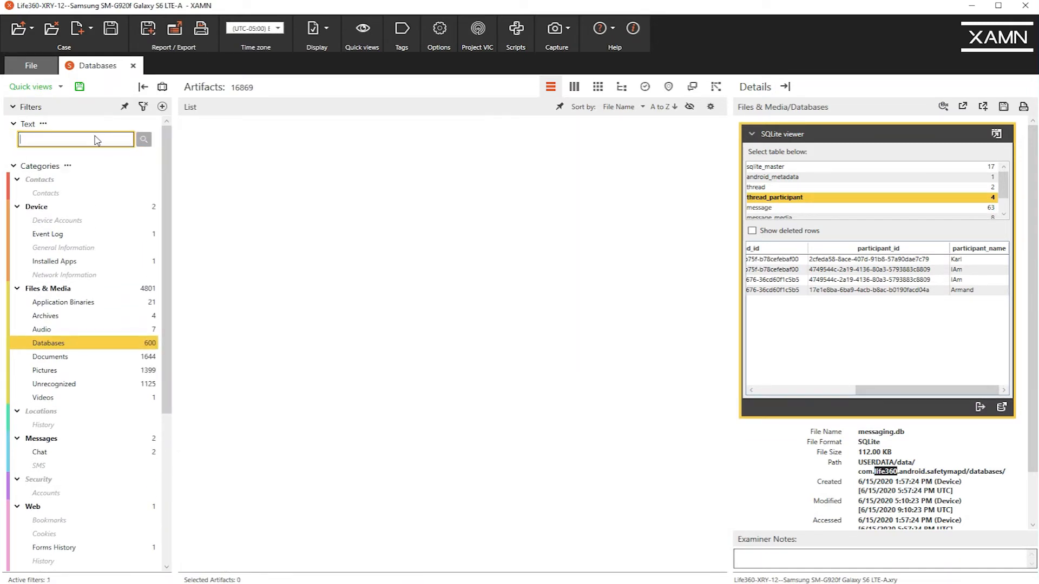
type("coke")
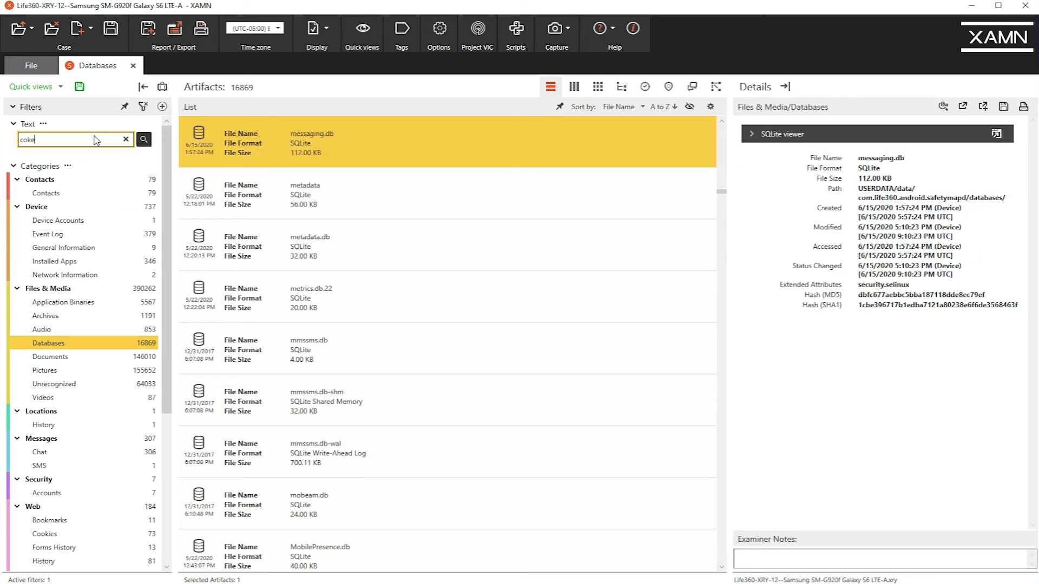
key("Return")
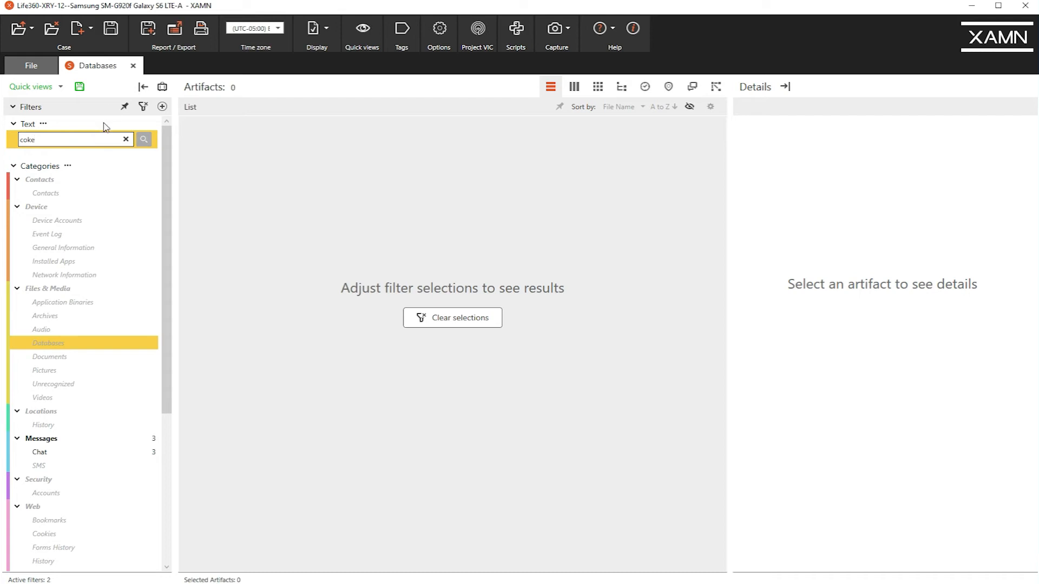
left_click(133, 65)
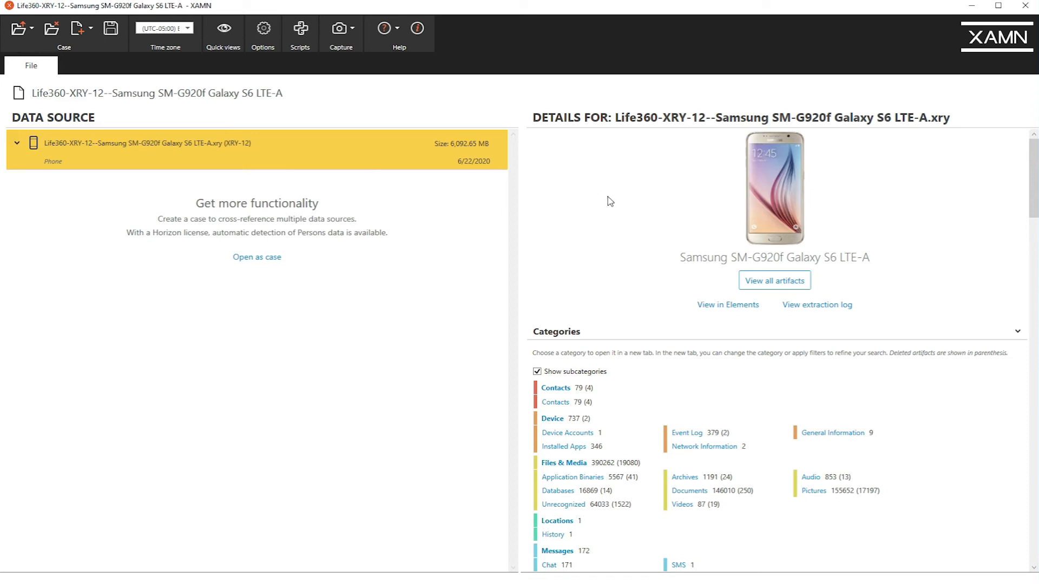
Open all artifacts of the Samsung extraction in a new view and filter them by the text "coke".
left_click(791, 280)
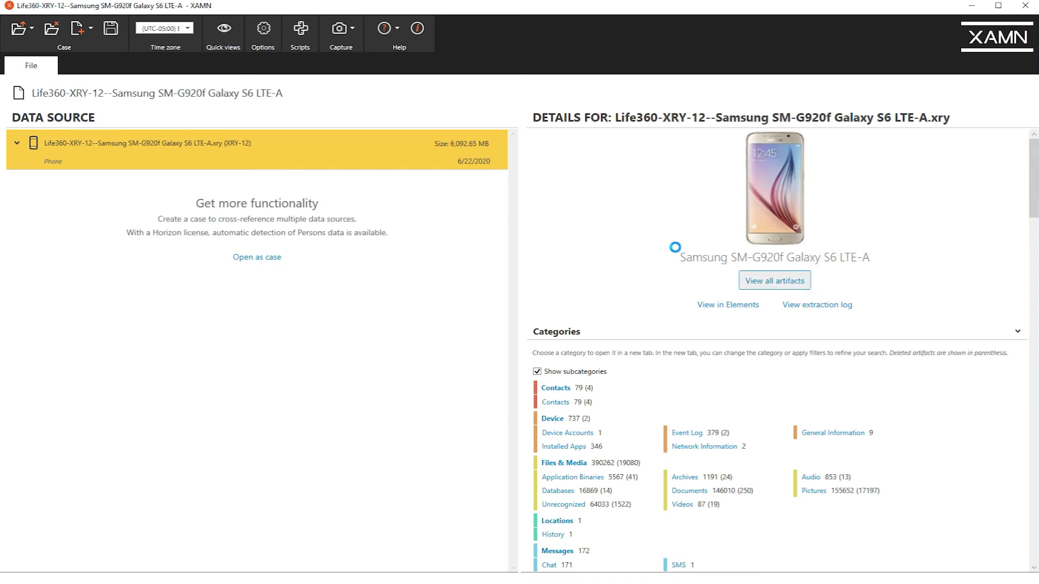
left_click(83, 136)
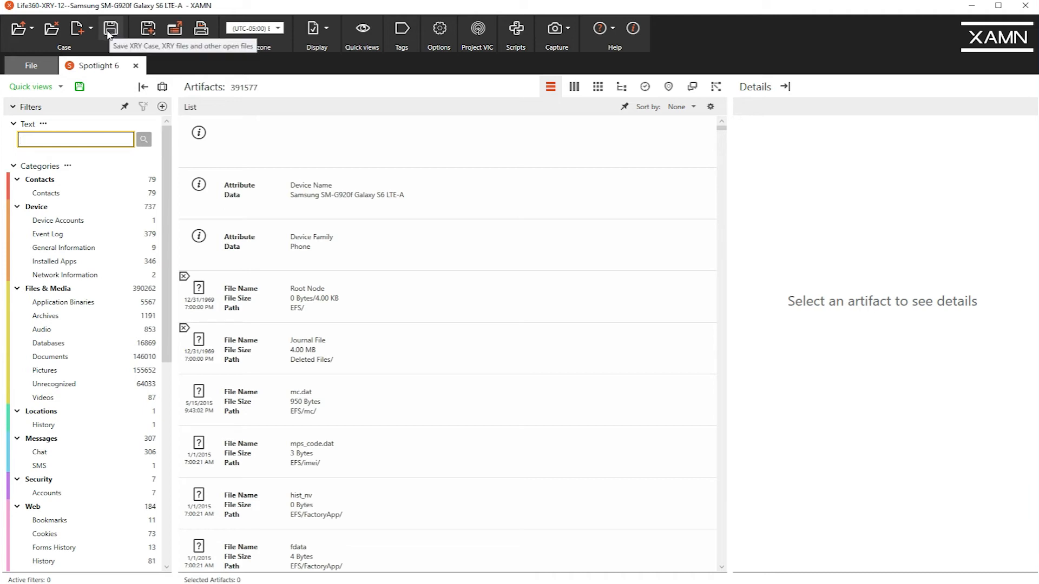
type("coke")
key("Return")
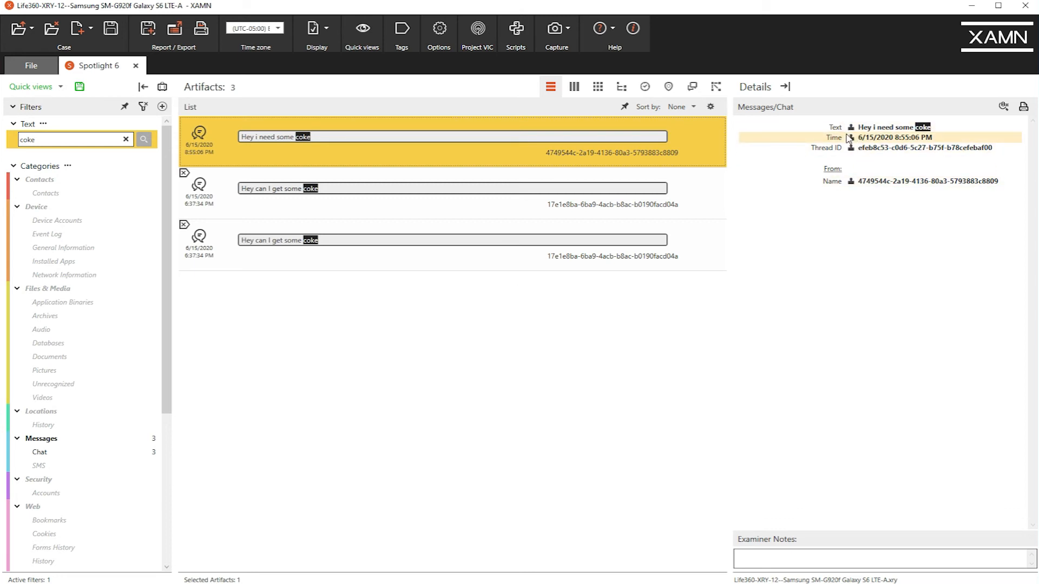
Tag each of the three chat messages mentioning coke as Important.
left_click(184, 122)
left_click(185, 173)
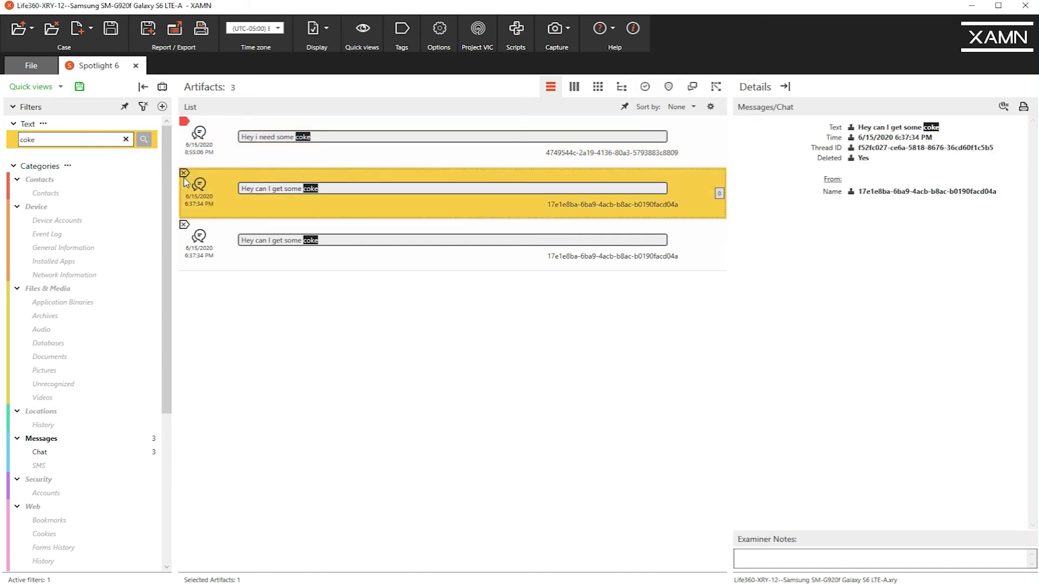
left_click(184, 226)
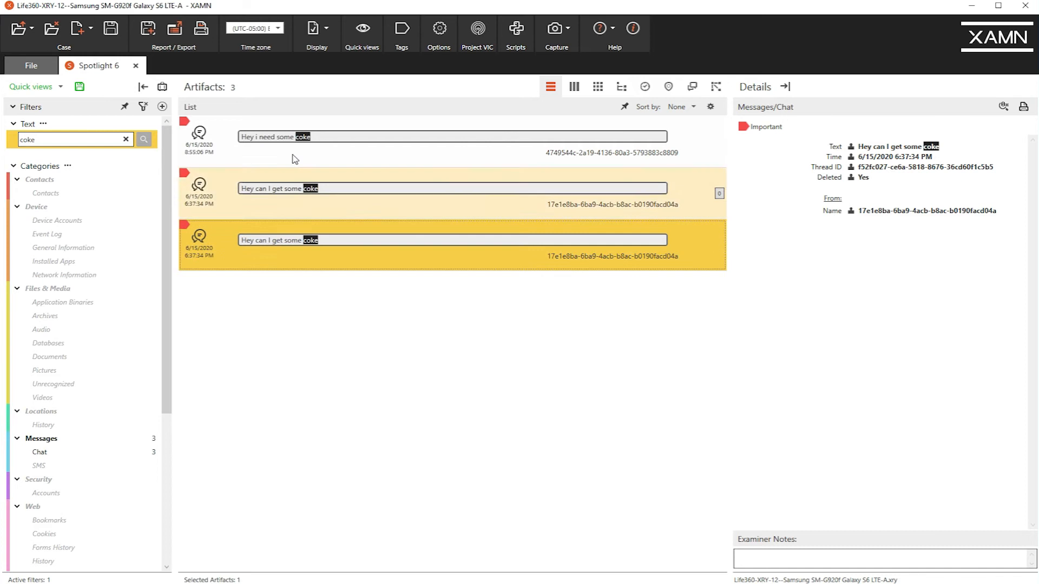
Select all three coke messages together and add the Drugs tag to them.
left_click(305, 141)
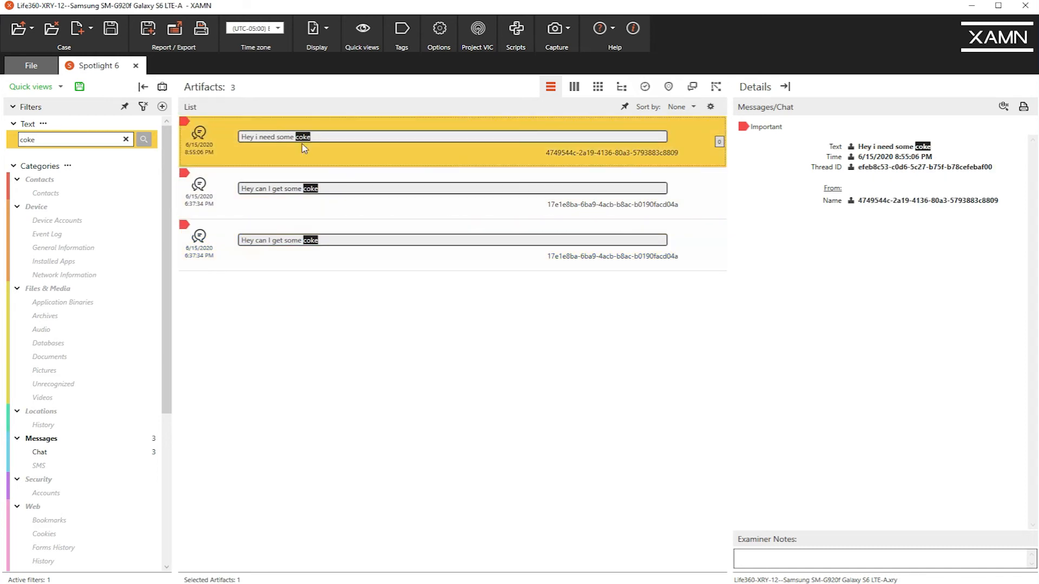
left_click(318, 249, "shift")
right_click(318, 247)
mouse_move(339, 277)
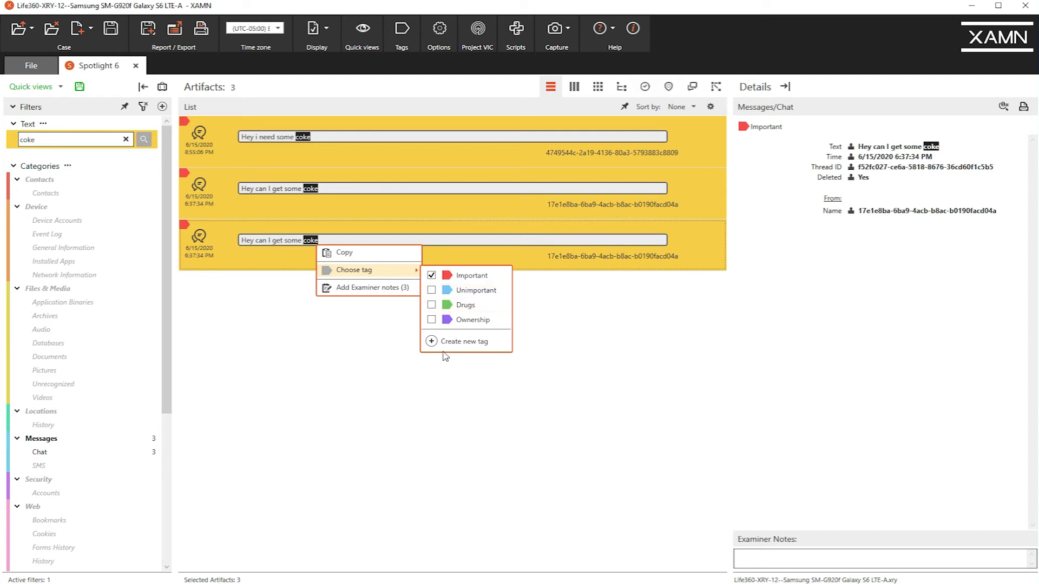
left_click(431, 305)
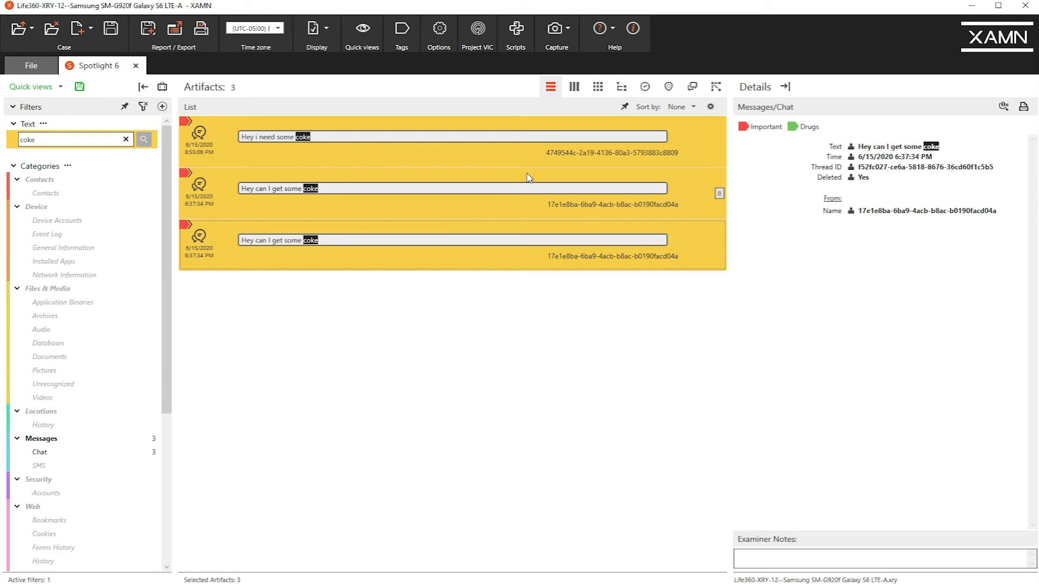
Add the timestamped examiner note "Asking for coke." to the three selected messages.
right_click(483, 200)
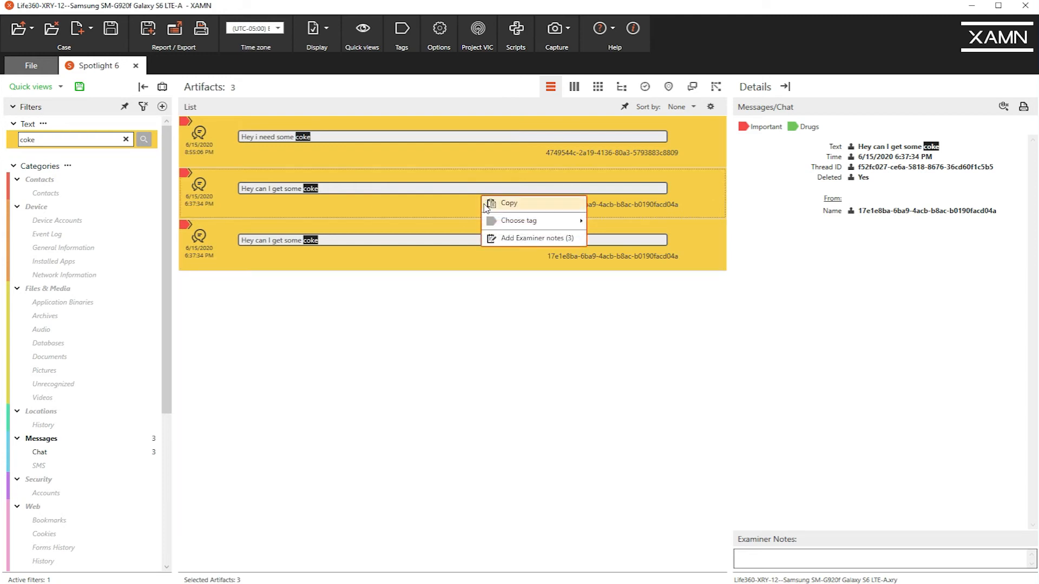
left_click(511, 238)
left_click(430, 330)
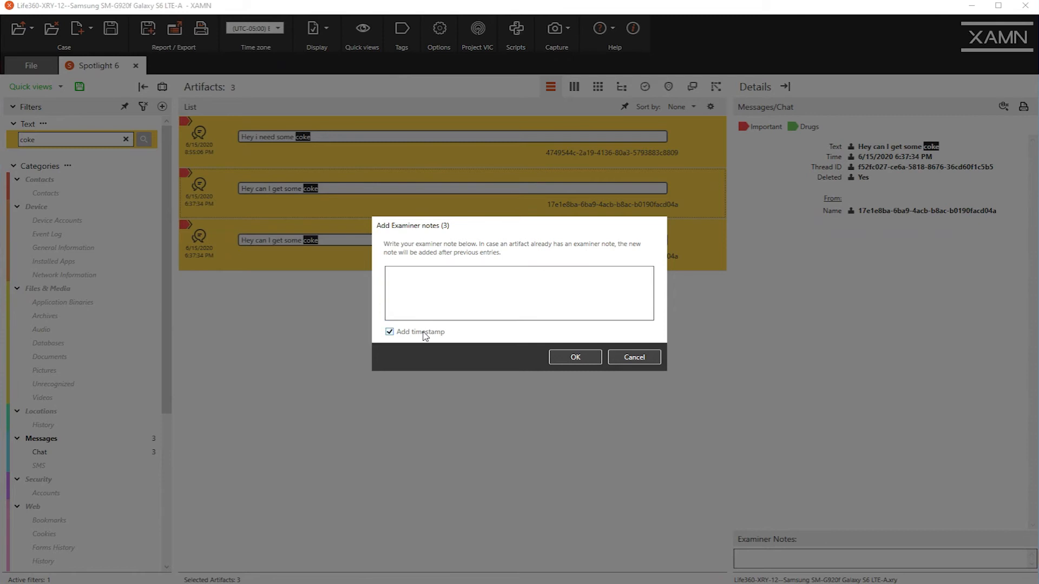
left_click(448, 280)
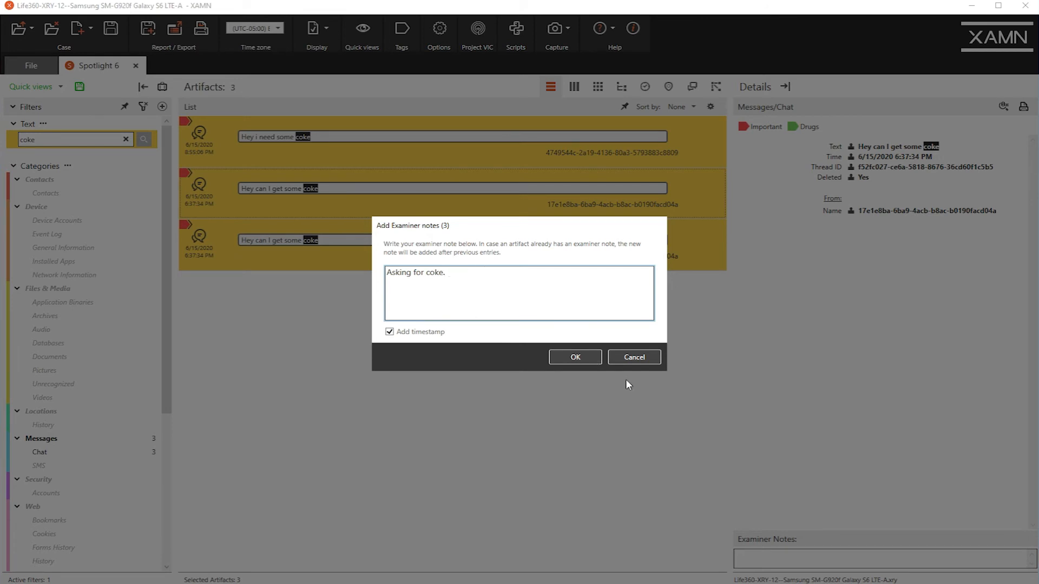
left_click(579, 357)
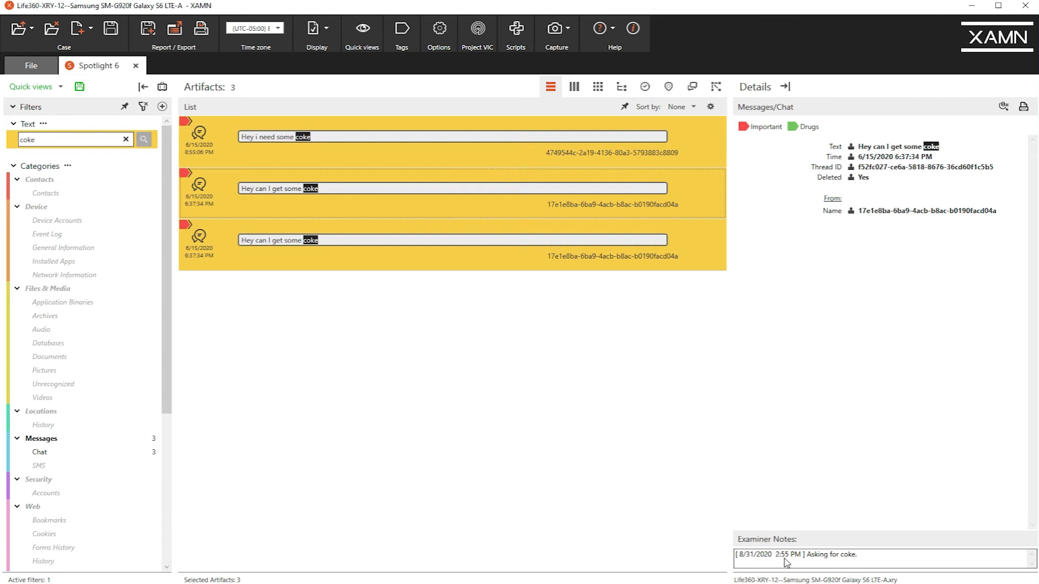
Check the examiner note on each of the three tagged messages and the options for adding another note.
left_click(578, 201)
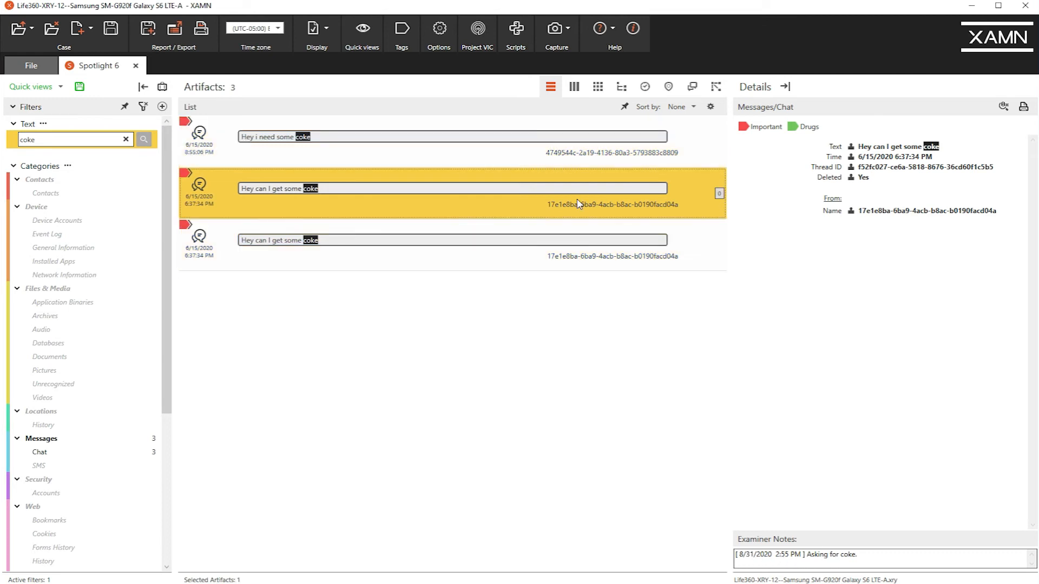
left_click(602, 240)
left_click(562, 146)
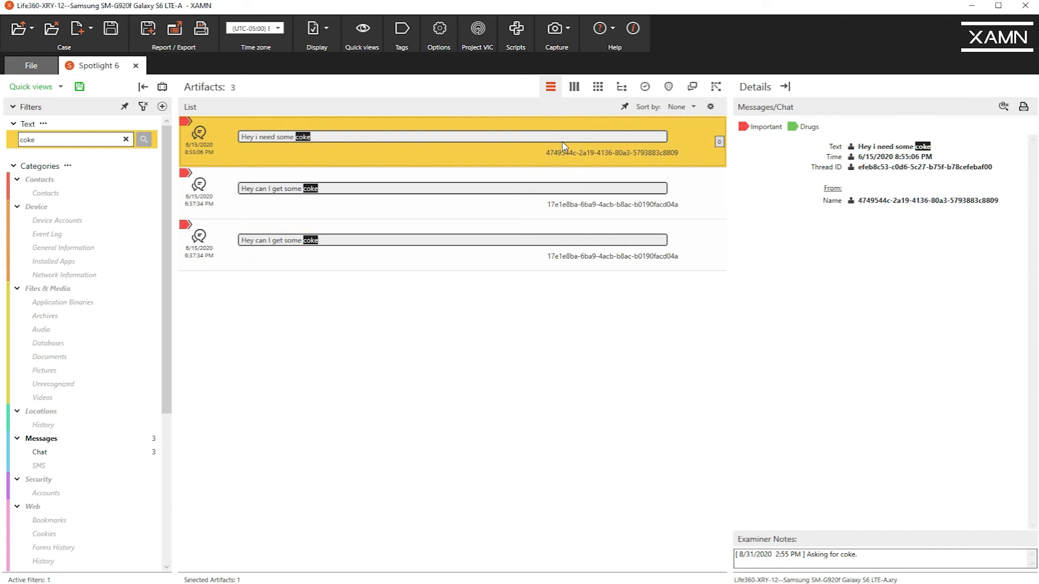
right_click(576, 156)
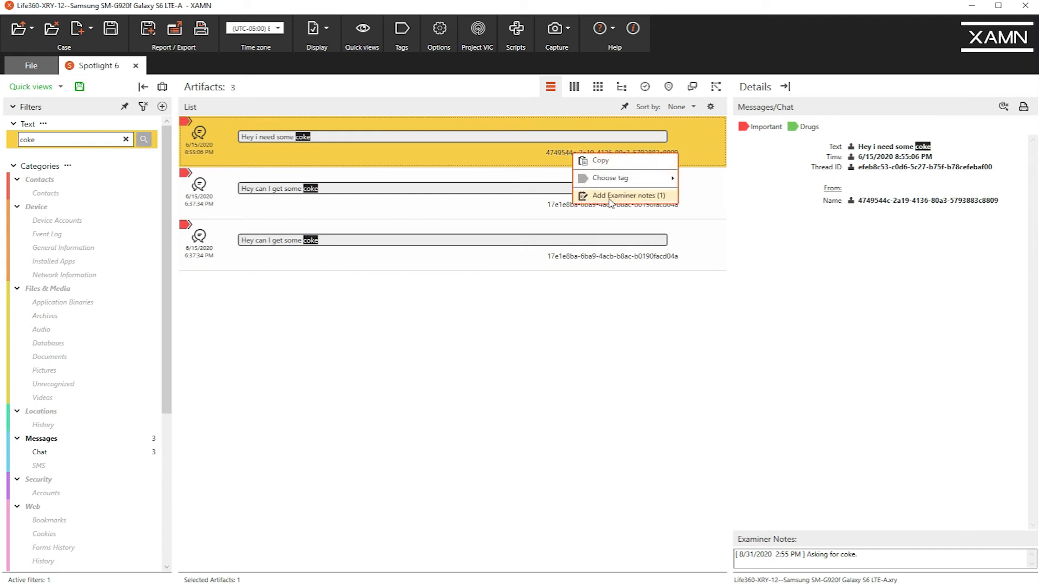
left_click(456, 144)
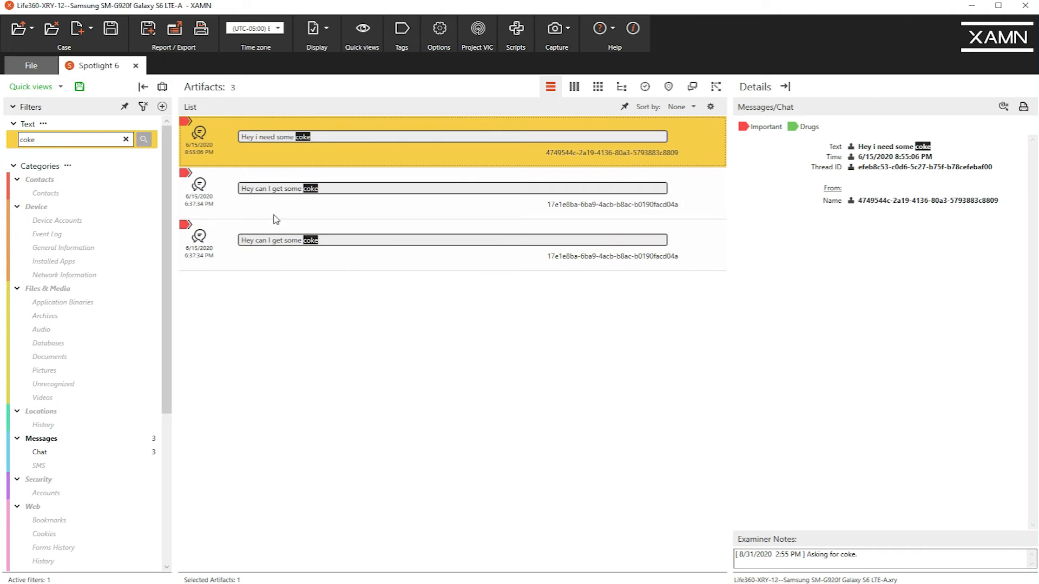
Replace the text filter with an Examiner Mapped Data filter that shows only manually mapped artifacts.
left_click(126, 139)
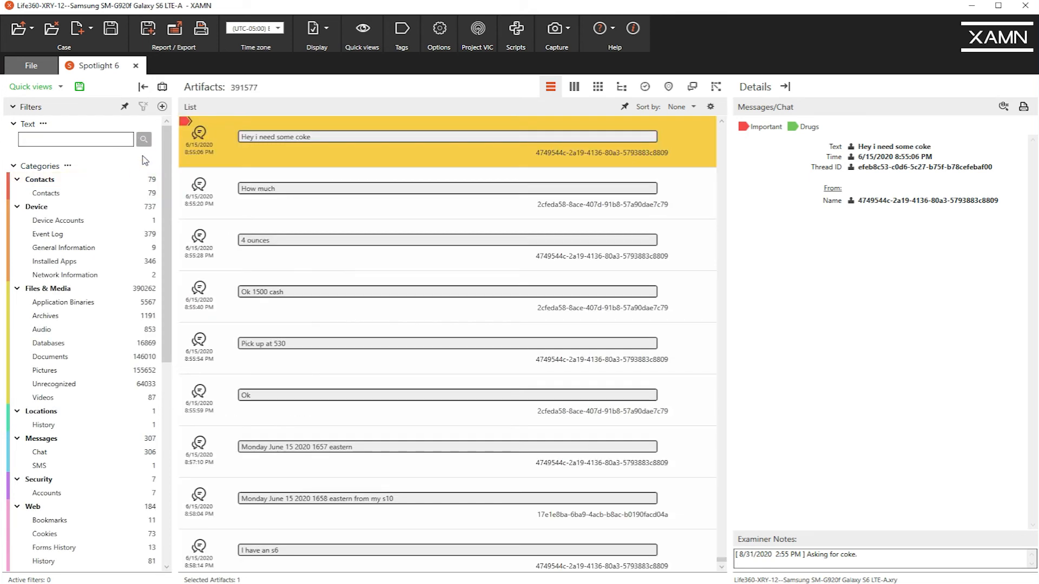
left_click(163, 106)
left_click(437, 214)
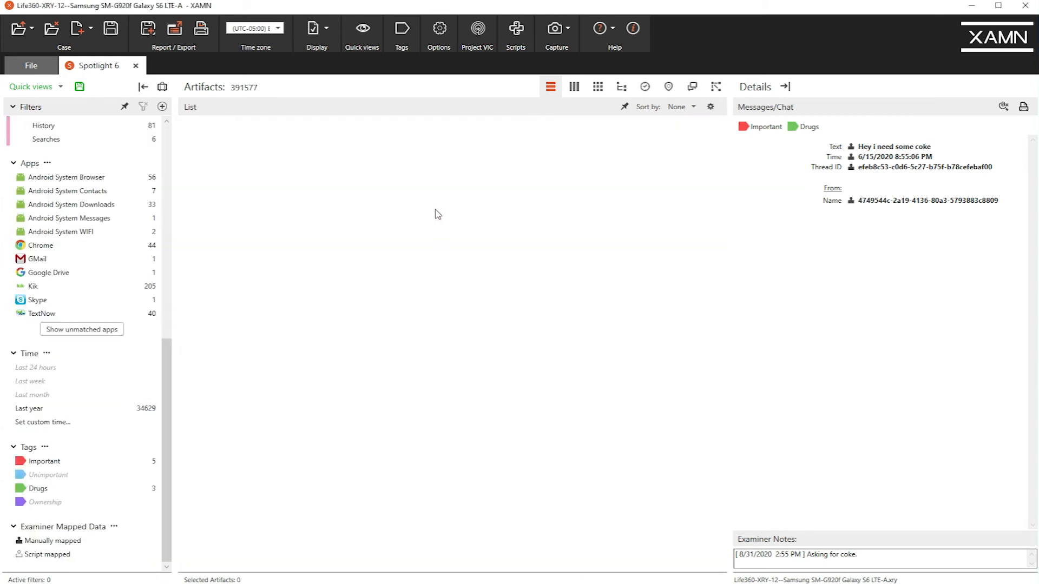
left_click(118, 541)
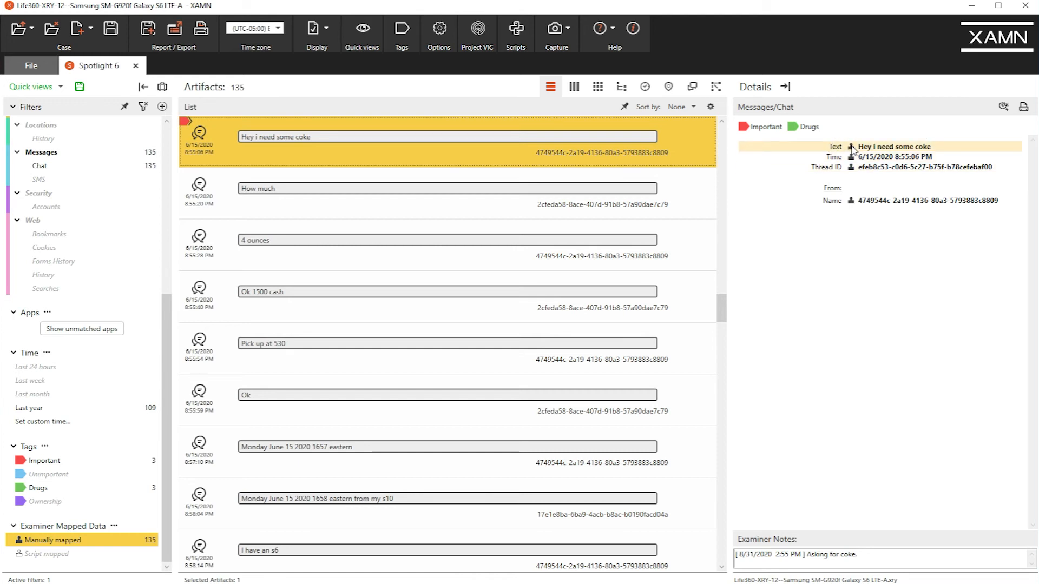
Examine the mapped time, thread ID and sender name of the "Hey i need some coke" message, and browse the other mapped messages.
left_click(876, 157)
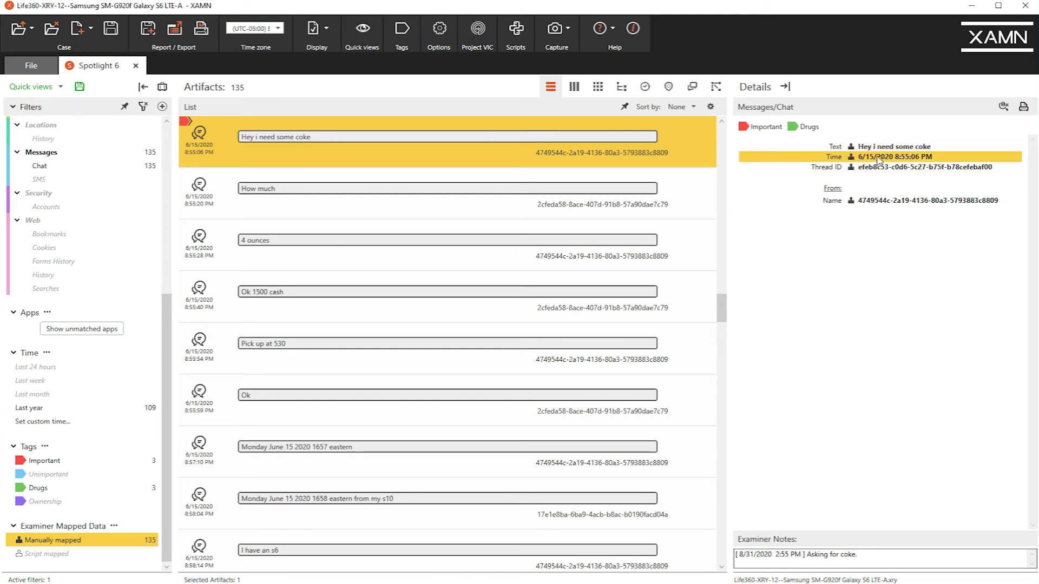
left_click(881, 168)
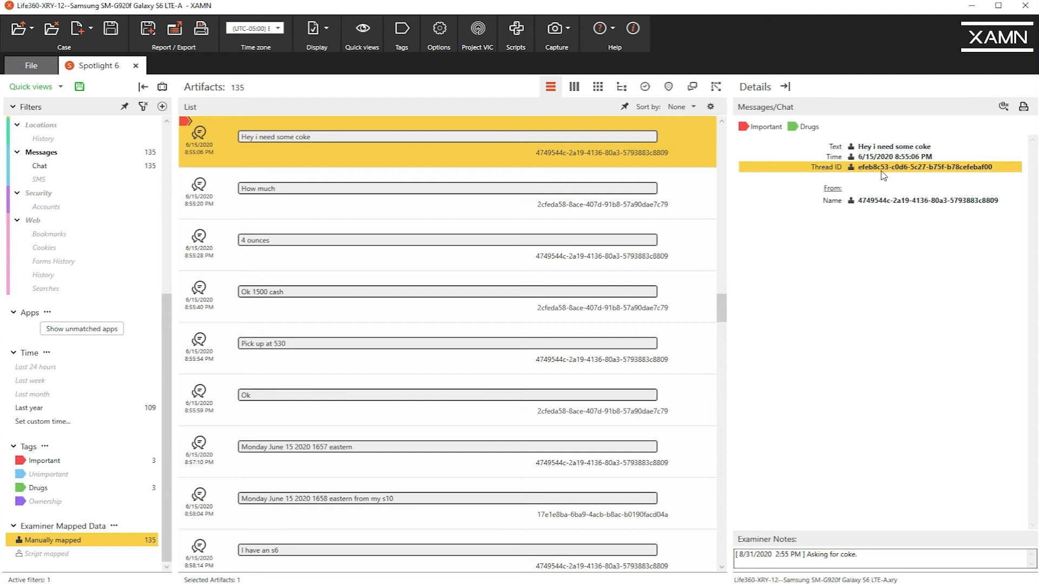
left_click(875, 203)
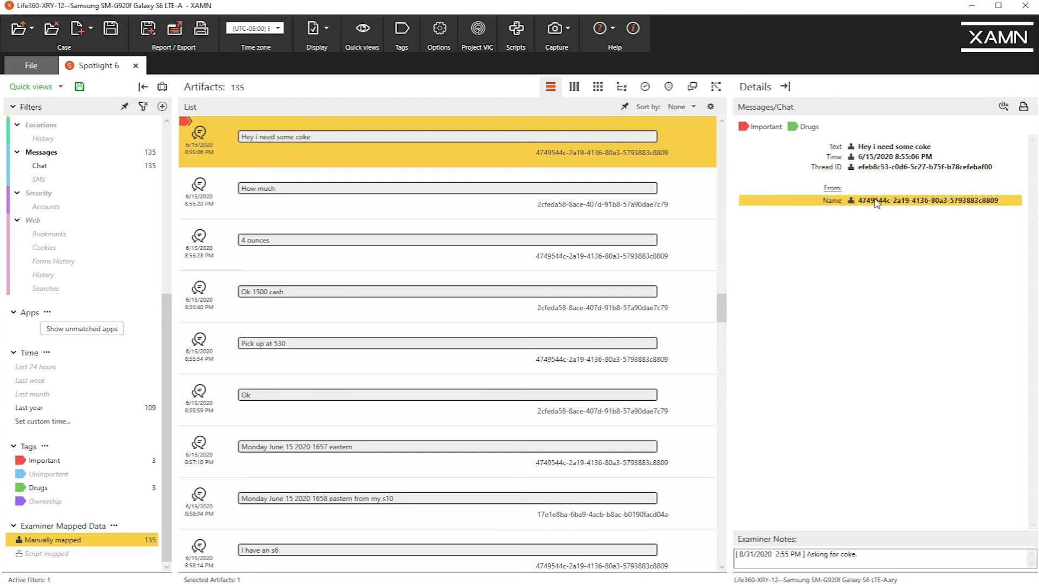
left_click(866, 158)
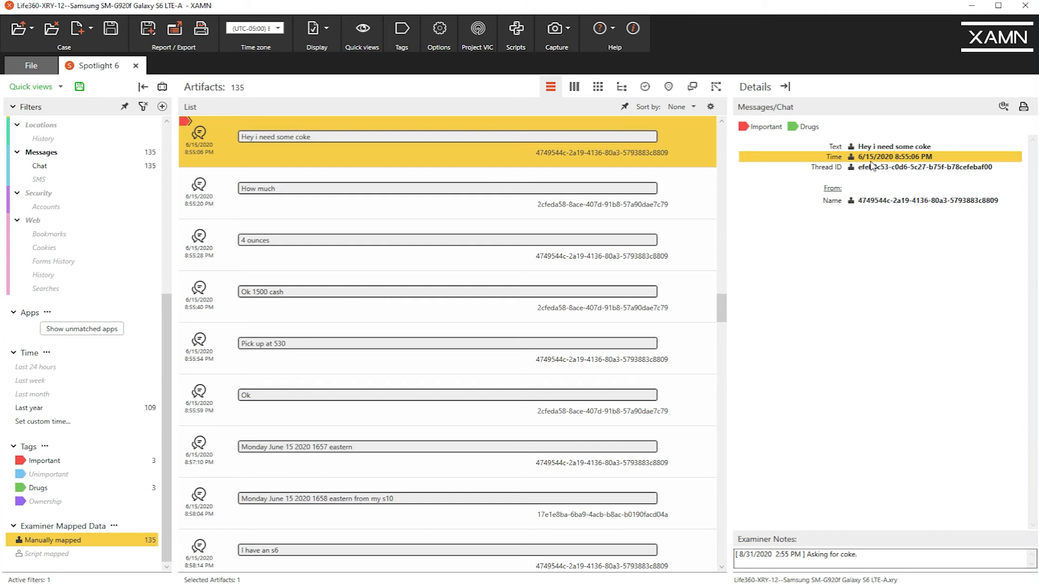
left_click_drag(721, 309, 739, 418)
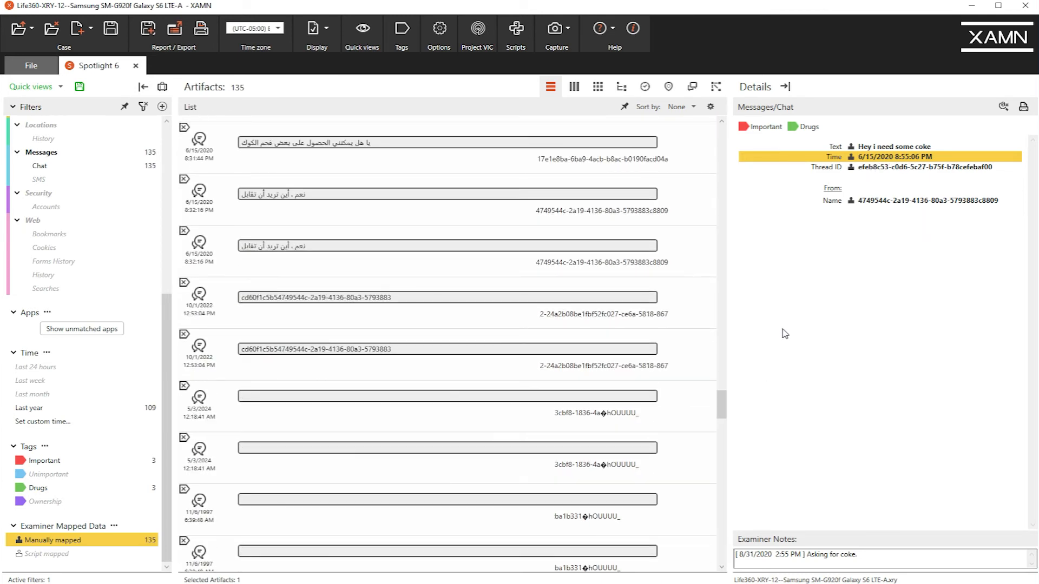
left_click(877, 204)
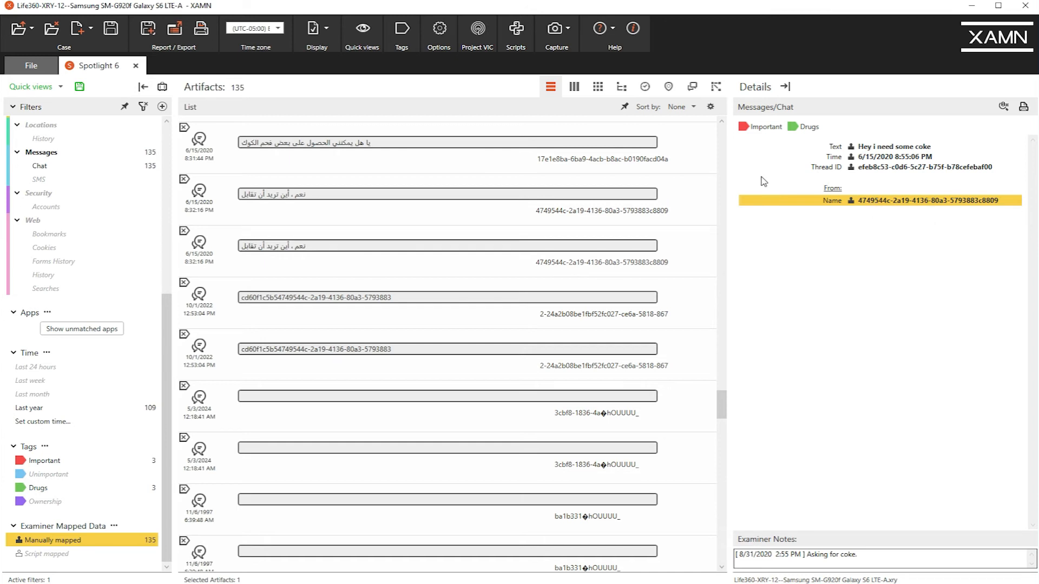
Replace the manually mapped filter with the text filter "messaging", limited to the Databases category.
left_click_drag(167, 317, 167, 146)
left_click(143, 106)
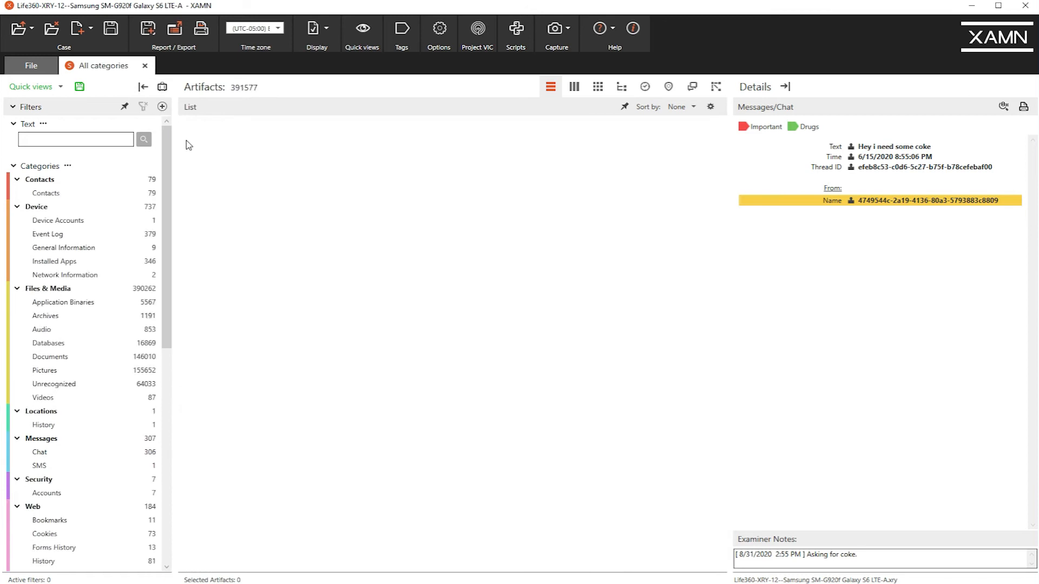
left_click(114, 140)
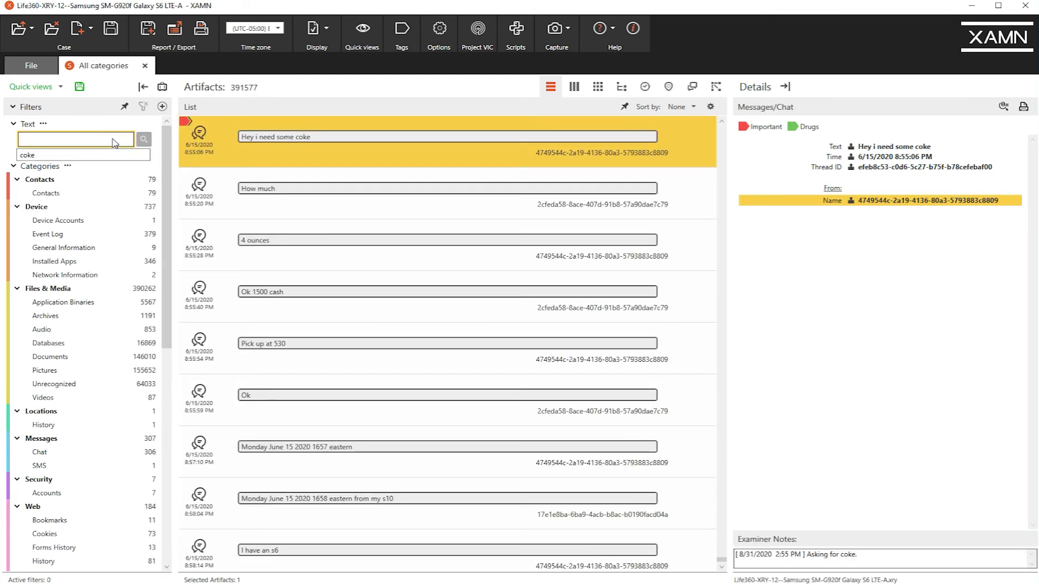
type("messagin")
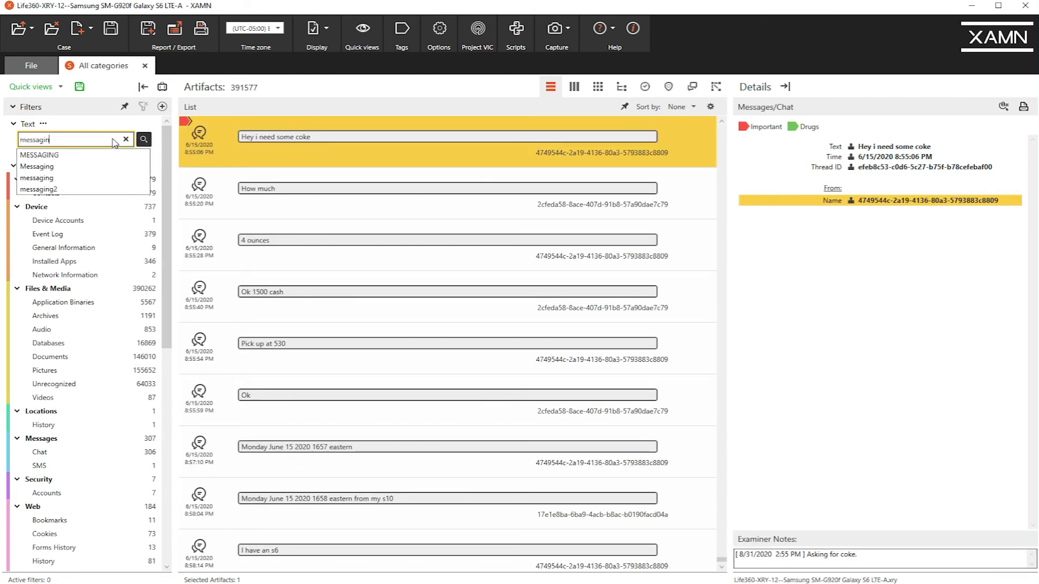
type("g")
key("Return")
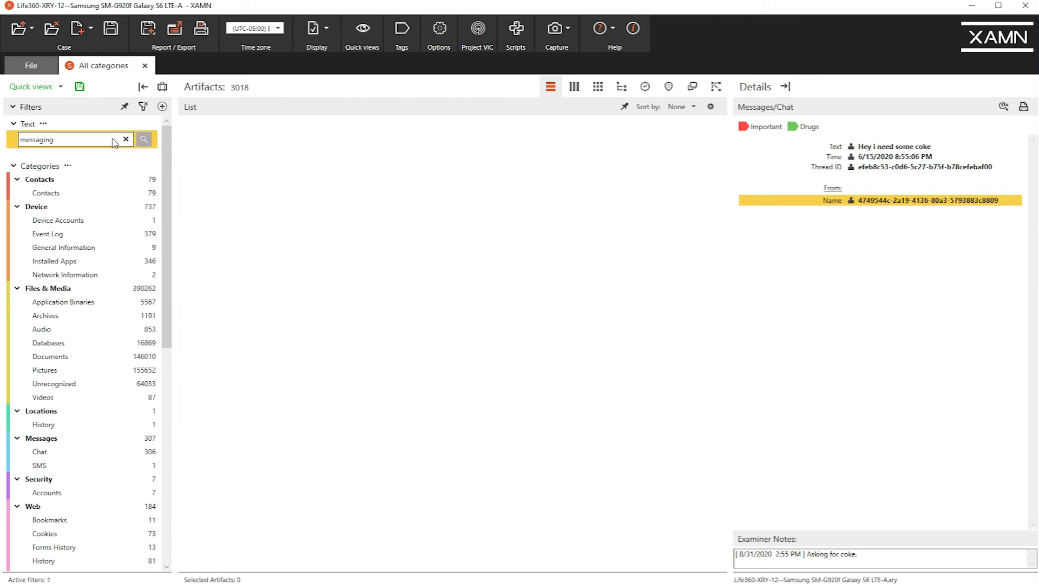
left_click(93, 344)
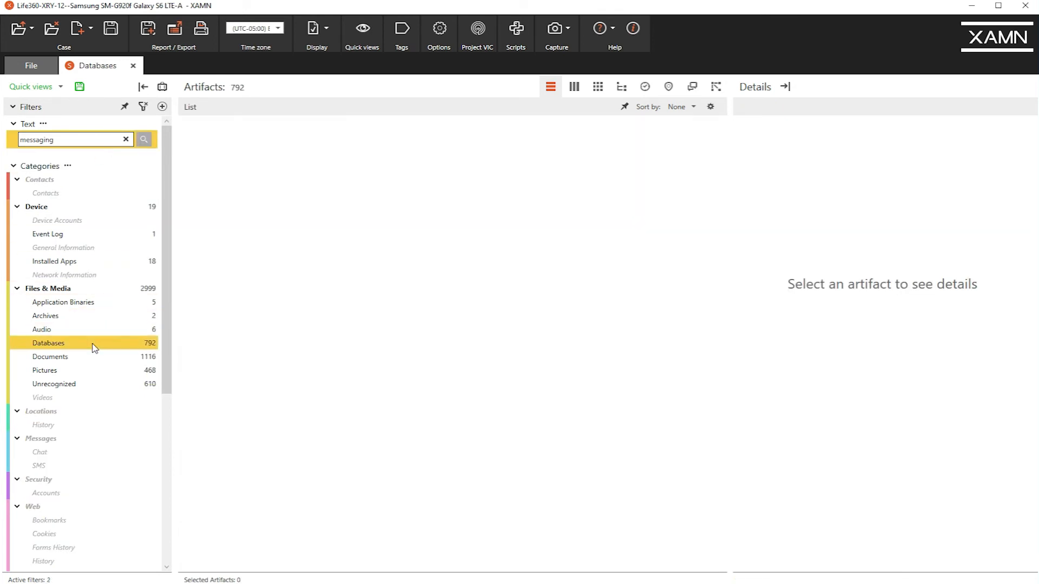
Check the path of the Life360 messaging.db artifact and open the database in the SQLite viewer.
left_click(420, 210)
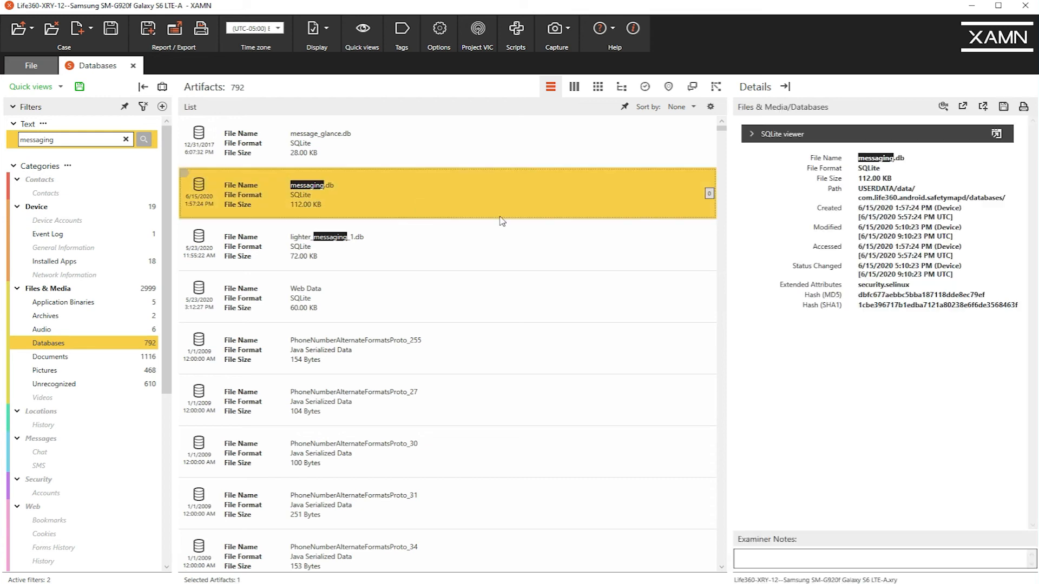
left_click(878, 200)
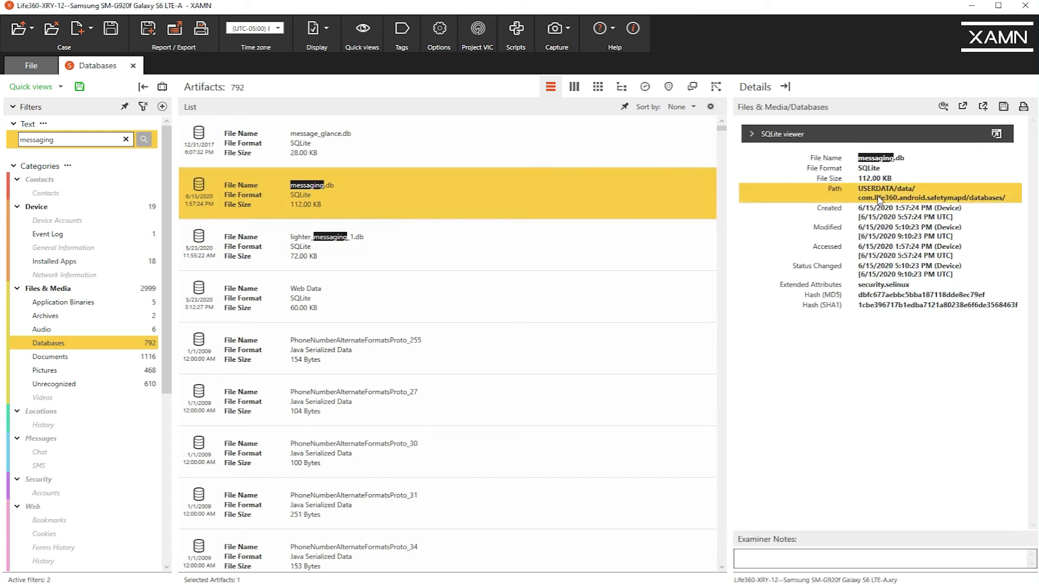
left_click(997, 134)
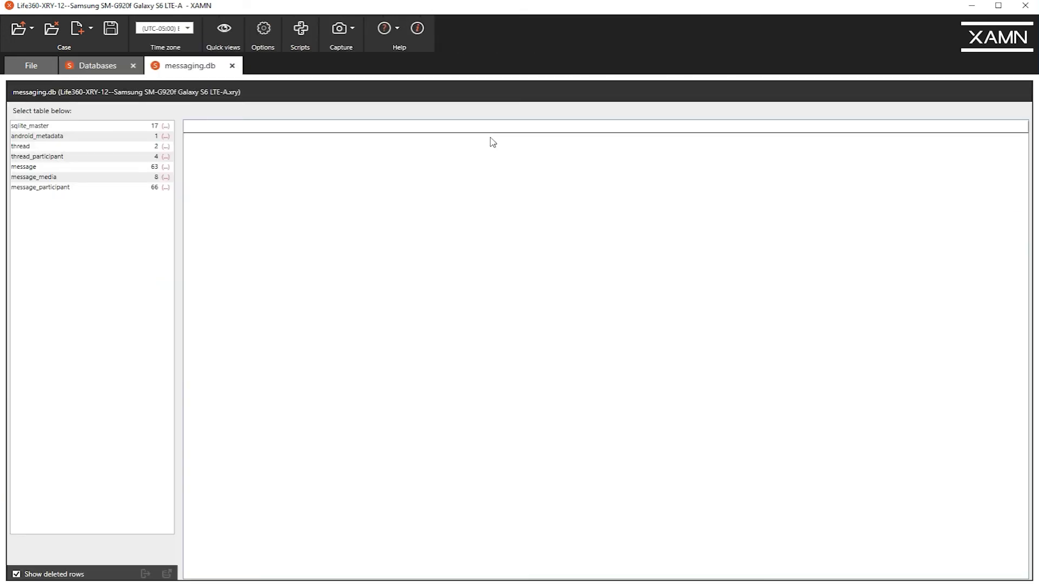
Hide deleted rows and display the thread_participant table with its ID columns widened to show the full values.
left_click(17, 575)
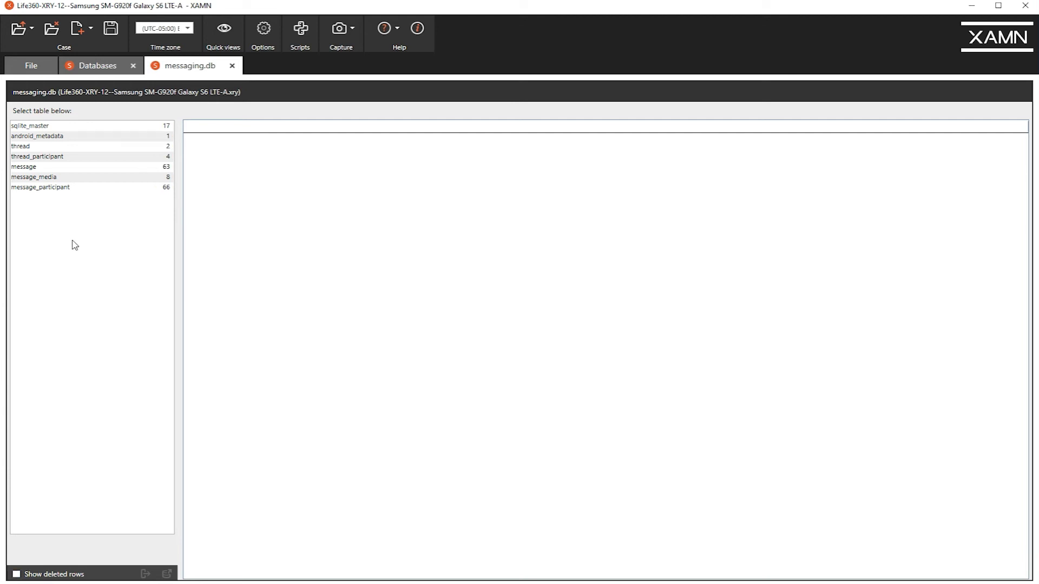
left_click(72, 156)
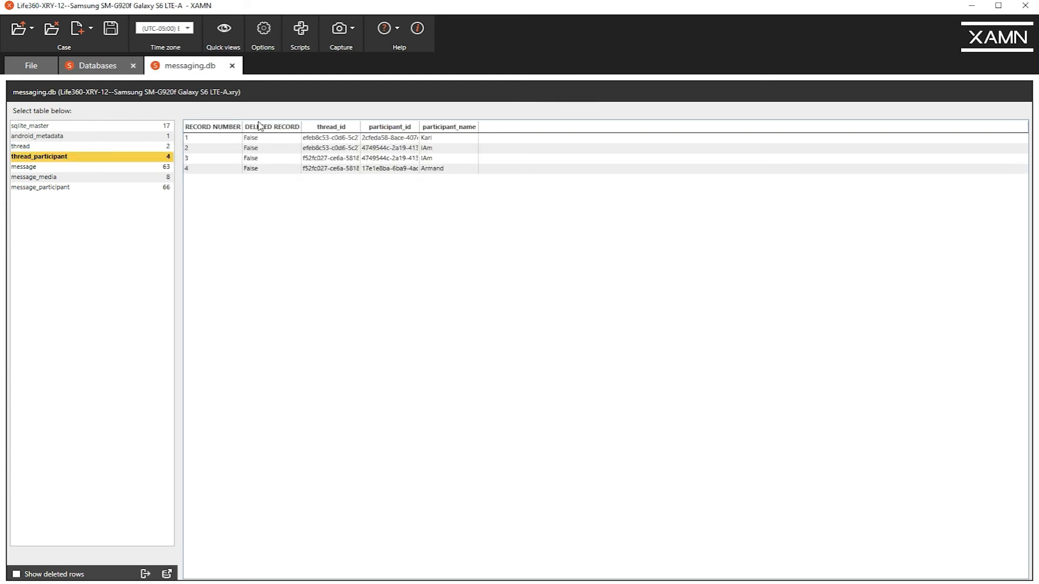
left_click_drag(362, 125, 588, 129)
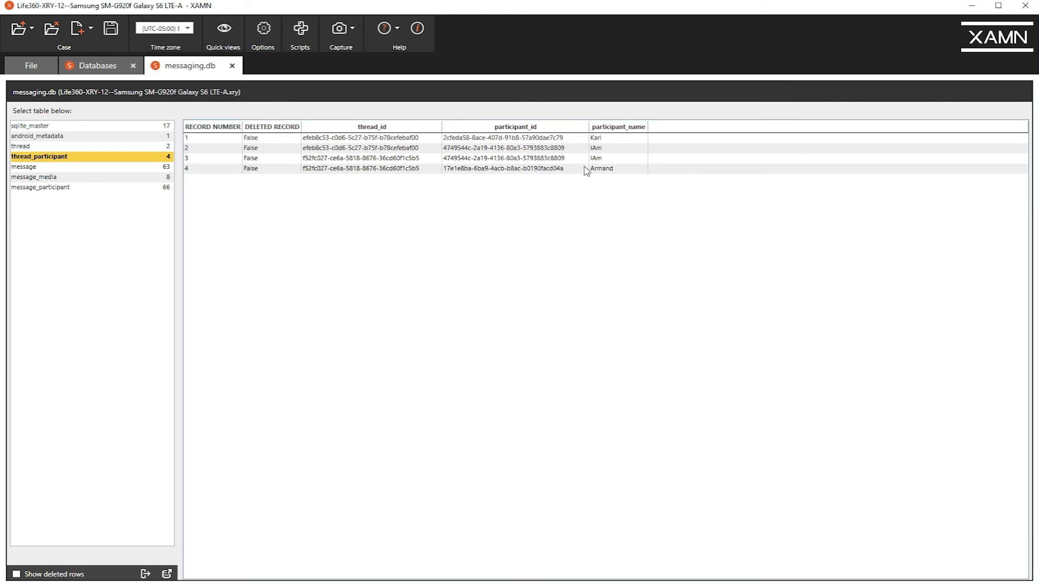
Return to the artifact list, clear all its filters and show only manually mapped artifacts.
left_click(96, 67)
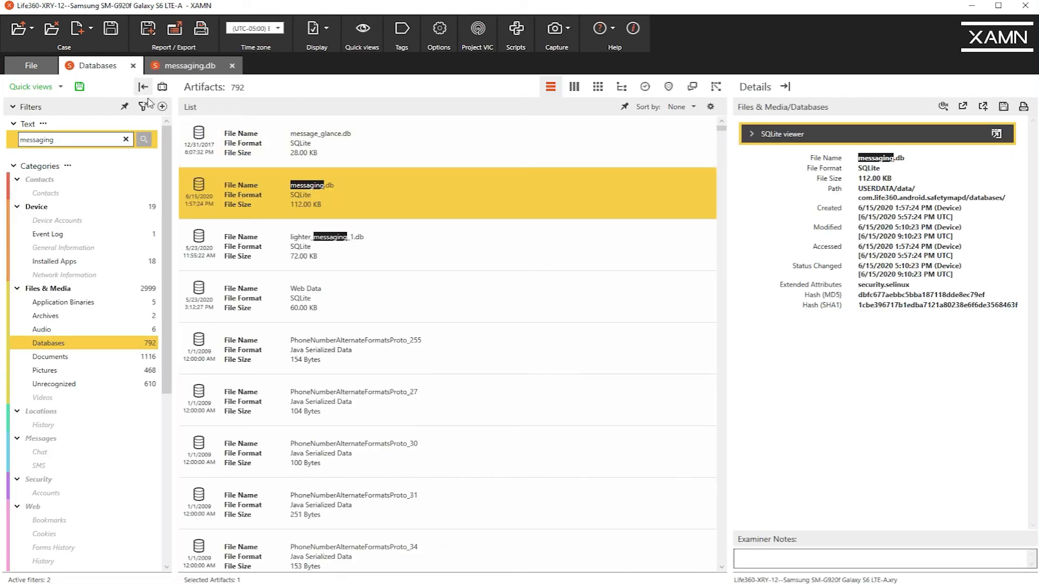
left_click_drag(167, 332, 120, 527)
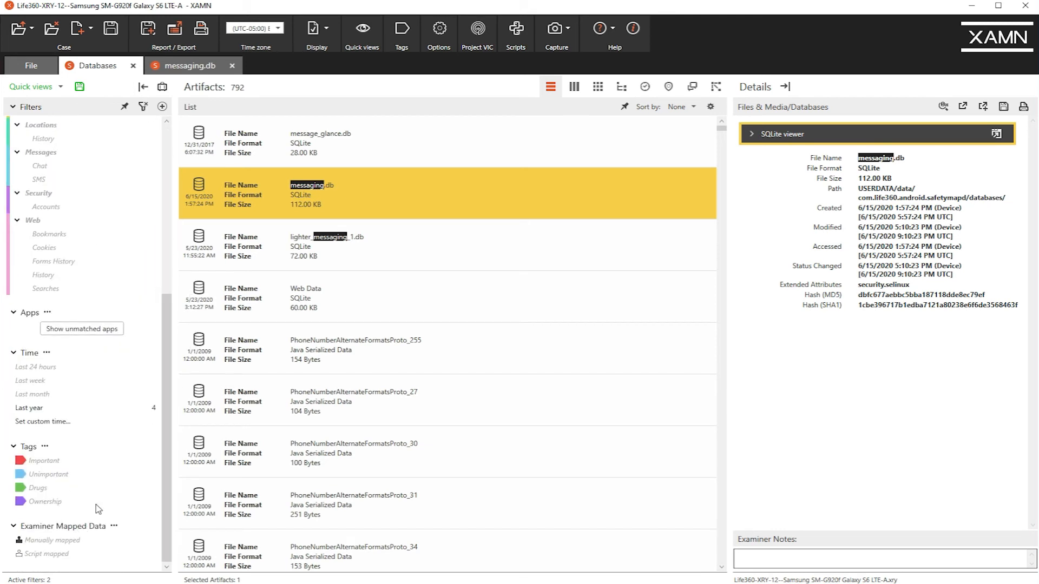
left_click(143, 106)
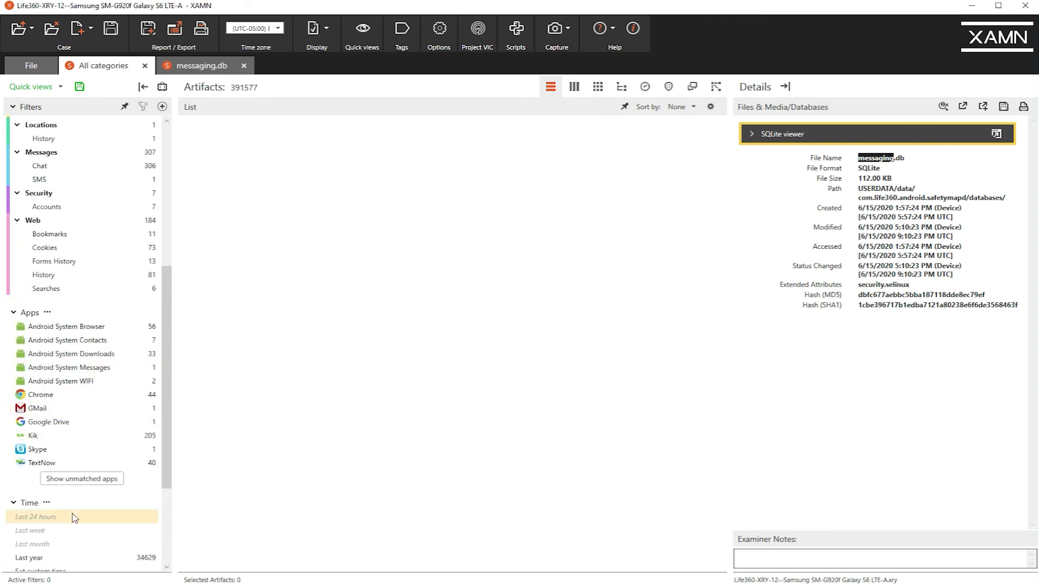
scroll(161, 498, "down", 5)
left_click(46, 541)
Compare the sender ID of the "Why yes it is" message with the participant IDs and names in messaging.db's thread_participant table.
left_click(494, 199)
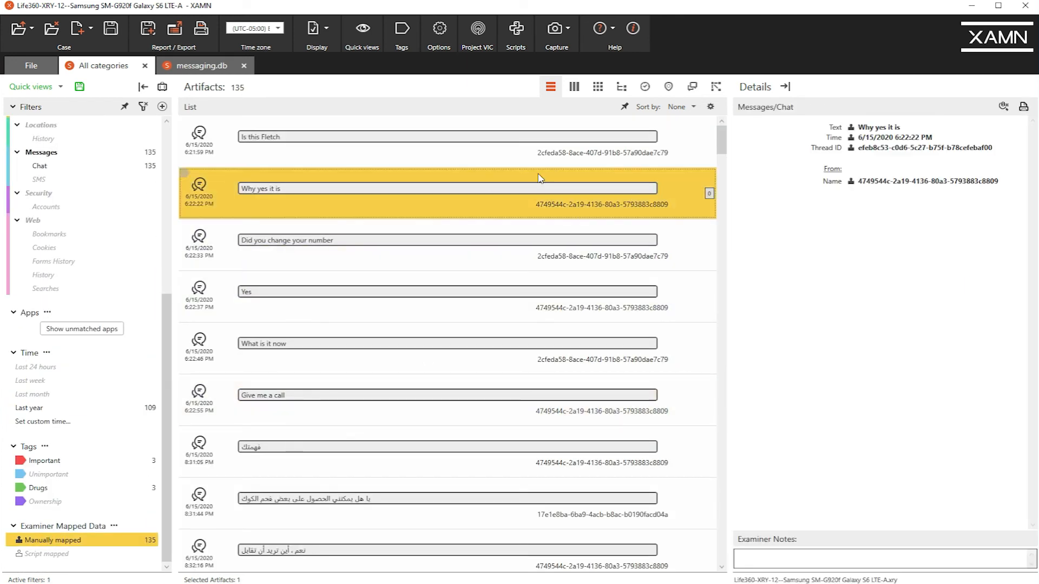
left_click(881, 185)
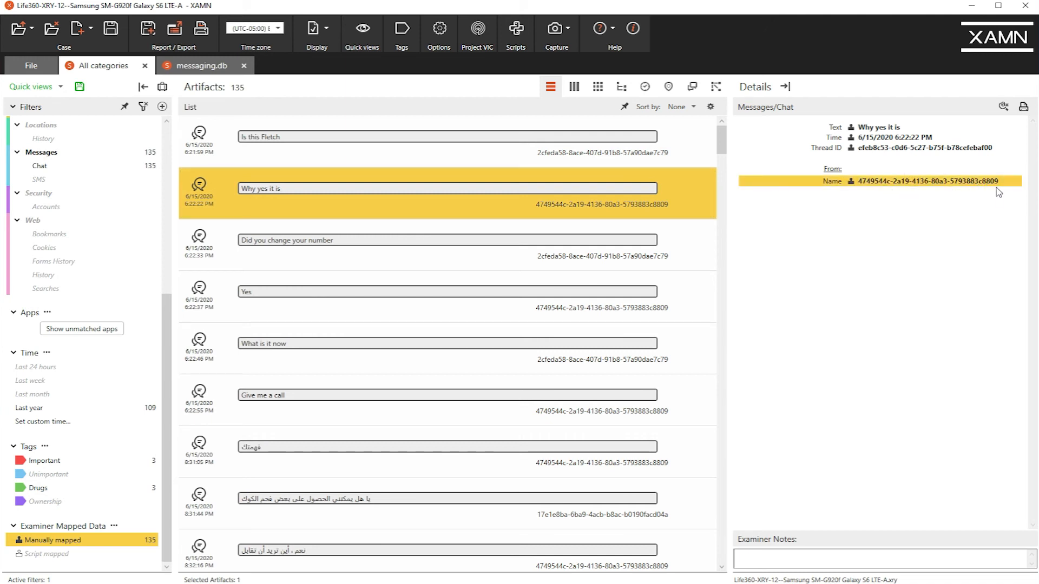
left_click(202, 66)
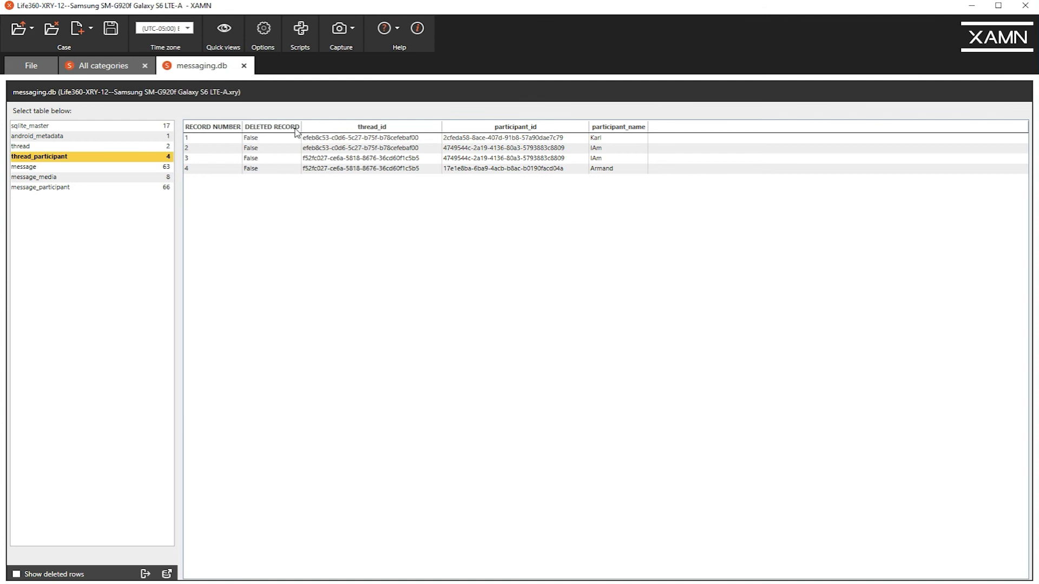
left_click(521, 159)
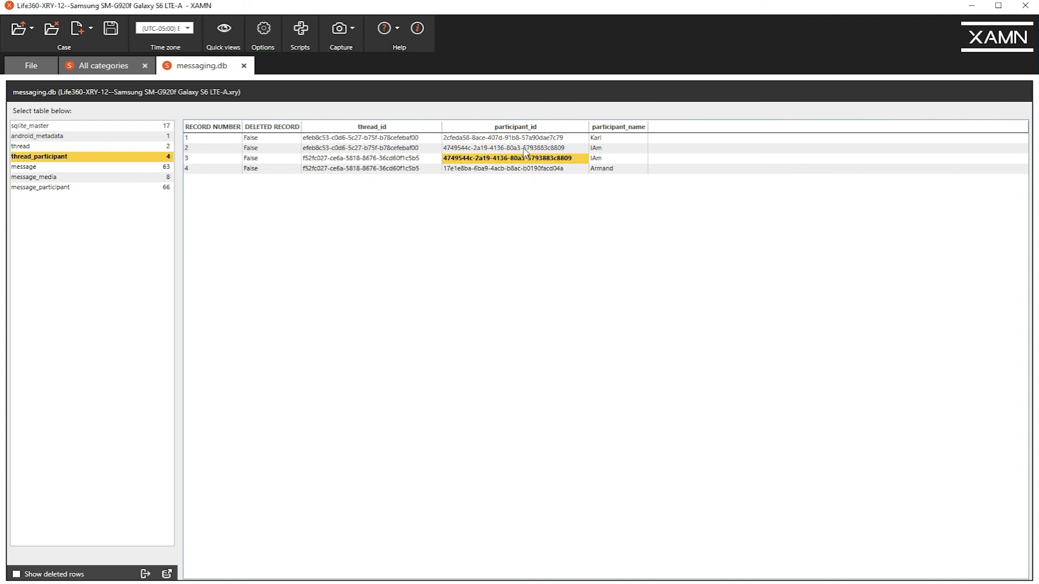
left_click(524, 148)
left_click(528, 139)
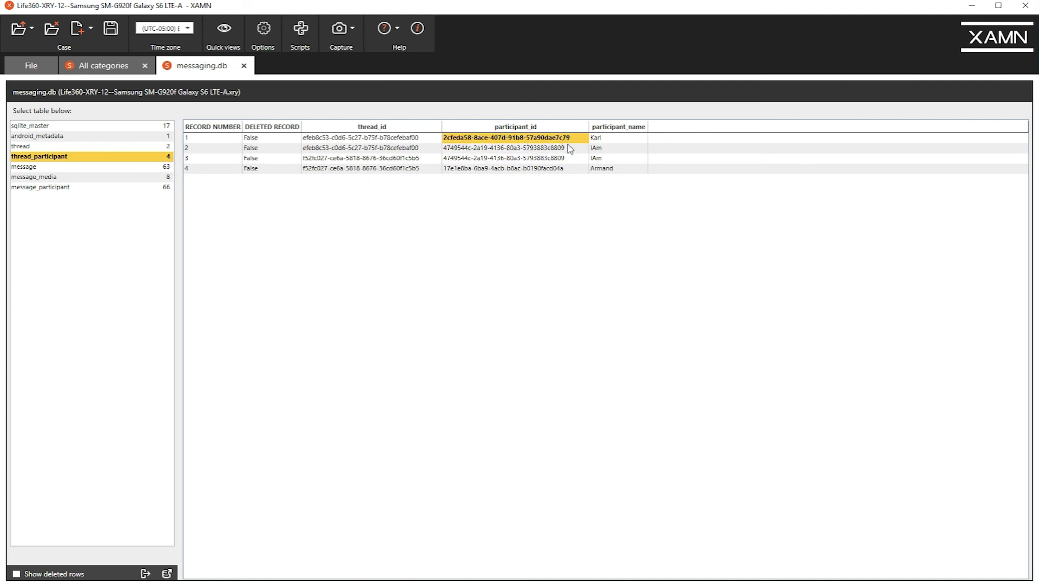
left_click(559, 170)
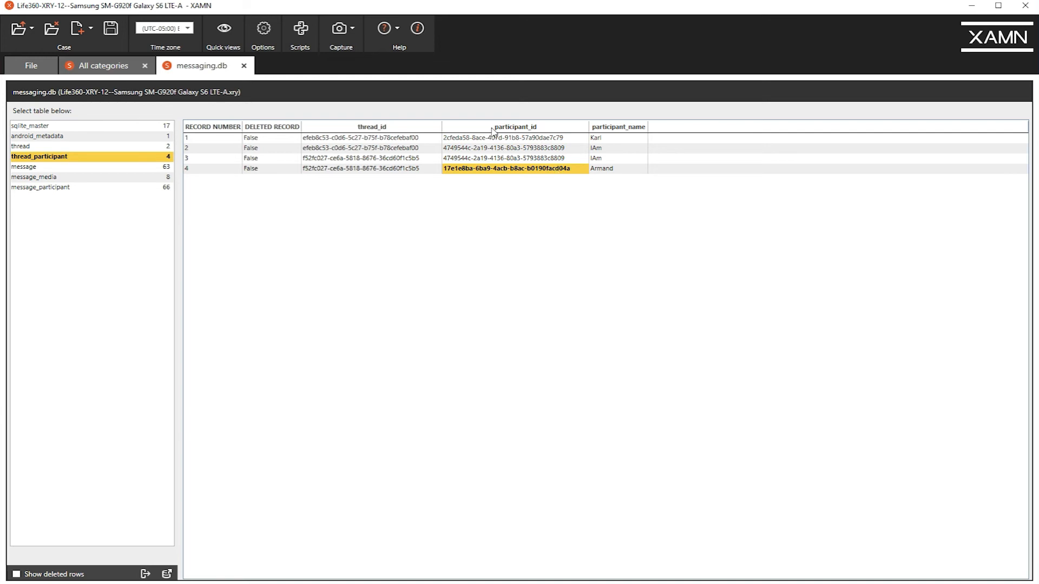
left_click(506, 151)
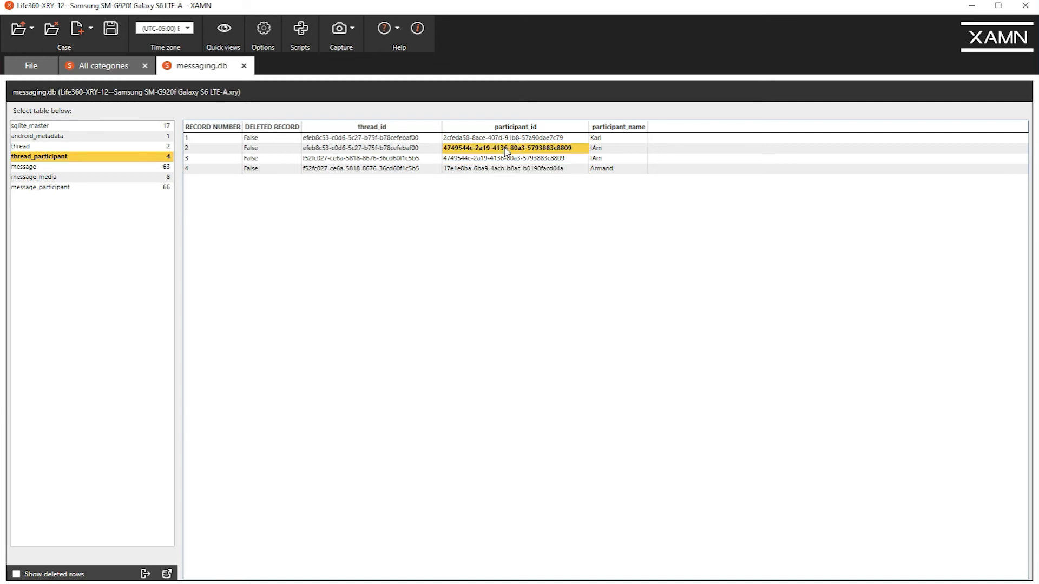
left_click(598, 138)
left_click(604, 148)
left_click(606, 160)
left_click(608, 172)
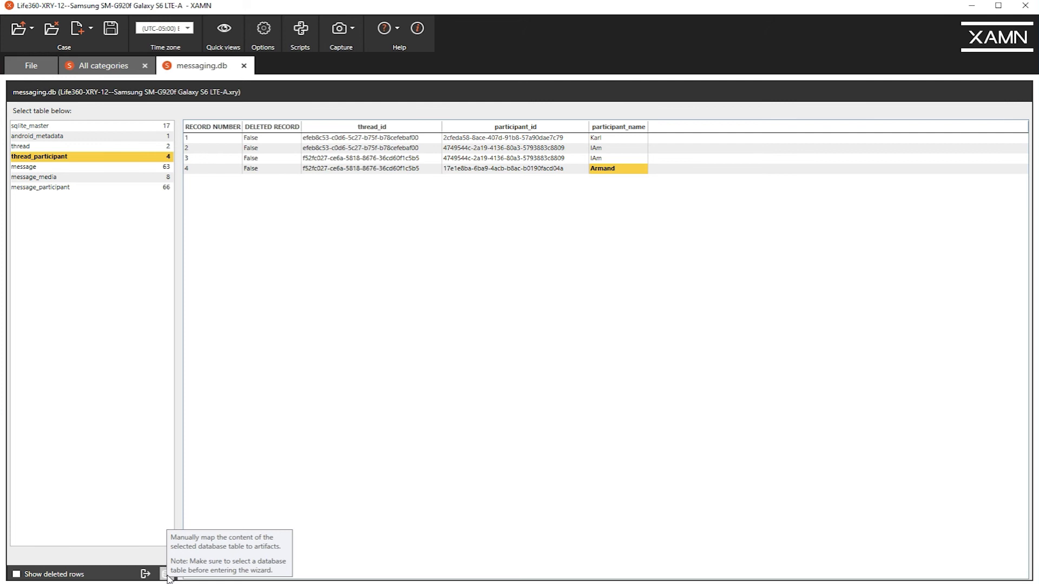
Start mapping the thread_participant table to artifacts with the category Contacts / Contacts.
left_click(166, 575)
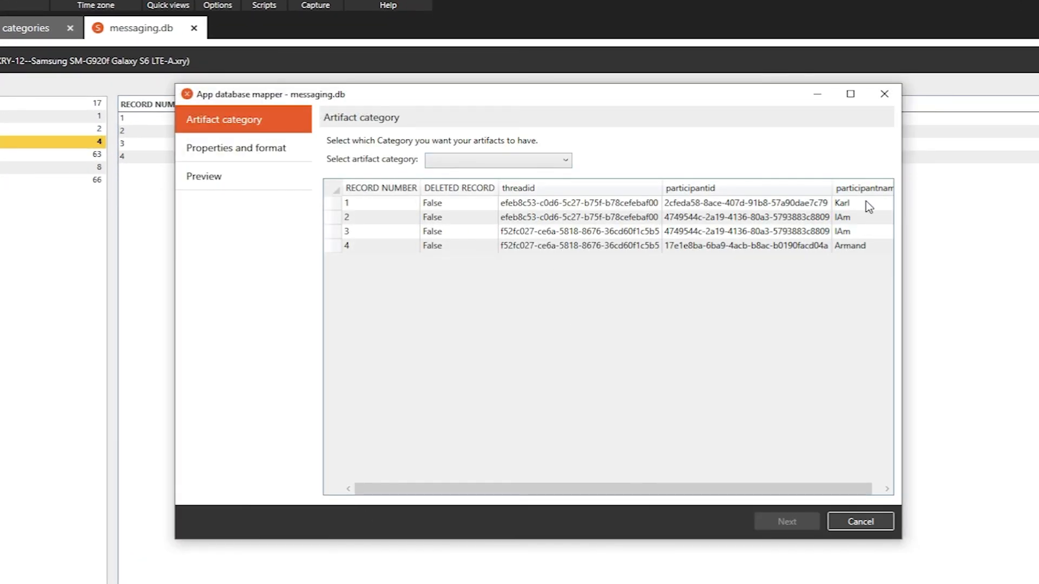
left_click(569, 165)
left_click(540, 193)
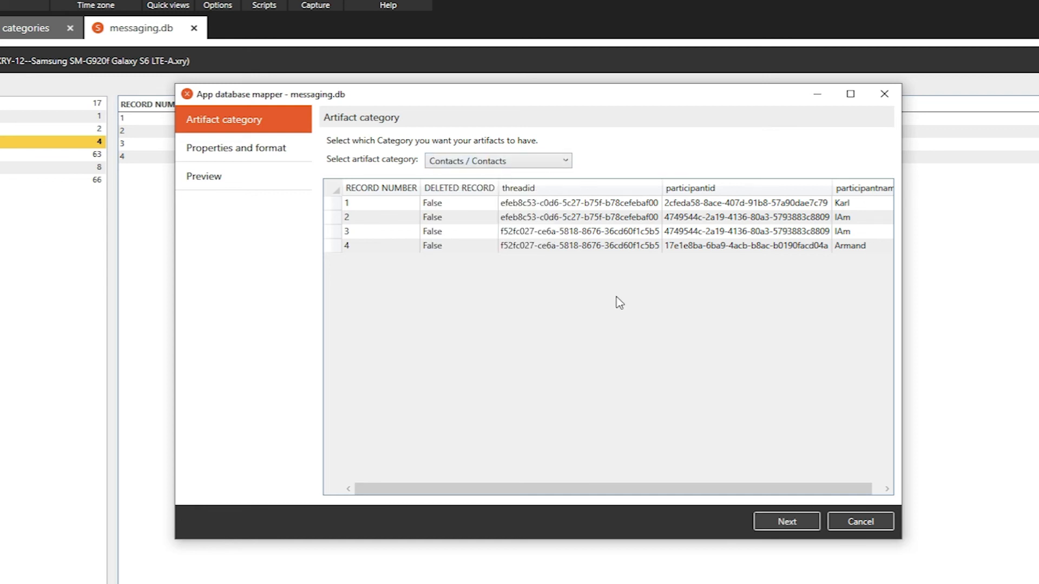
left_click(784, 519)
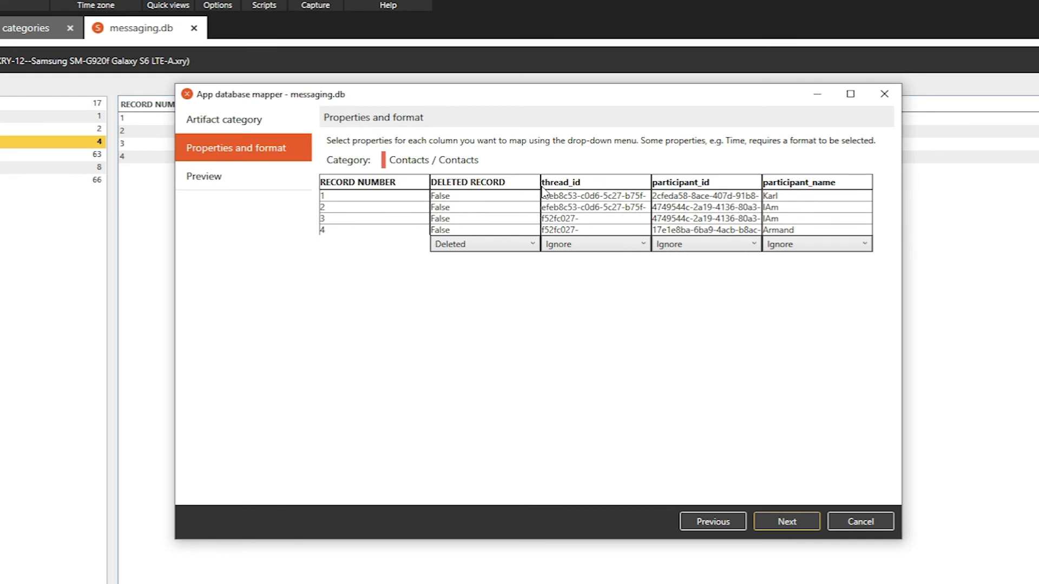
Leave thread_id set to Ignore, and map participant_id to Display Name and participant_name to Name.
left_click(595, 243)
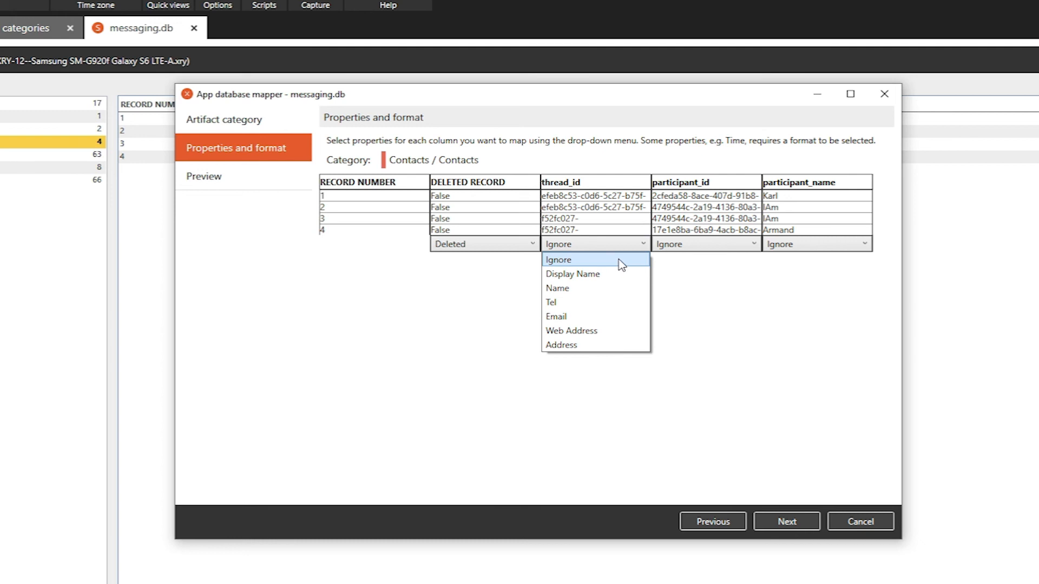
left_click(700, 179)
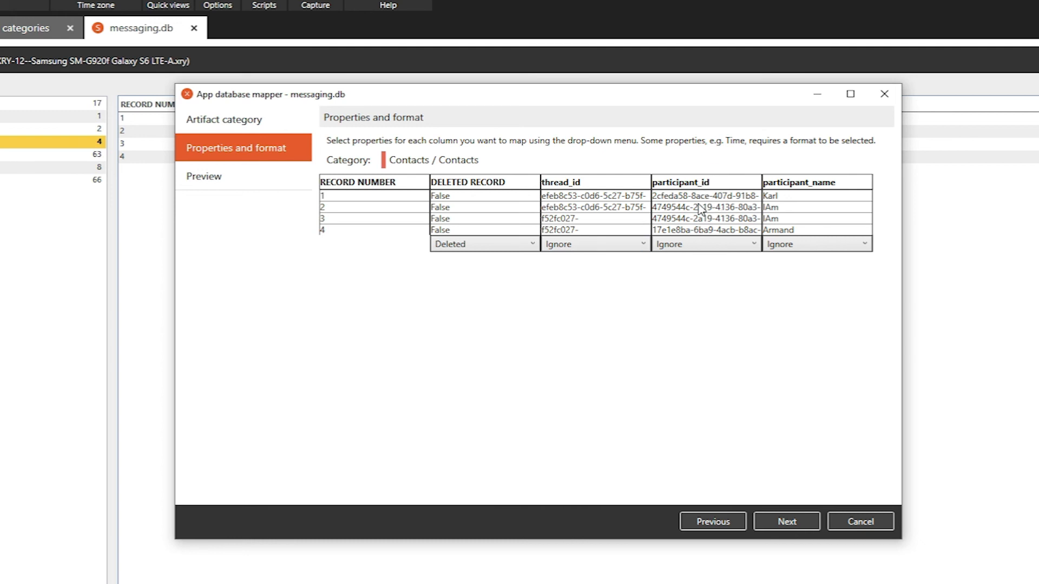
left_click(705, 246)
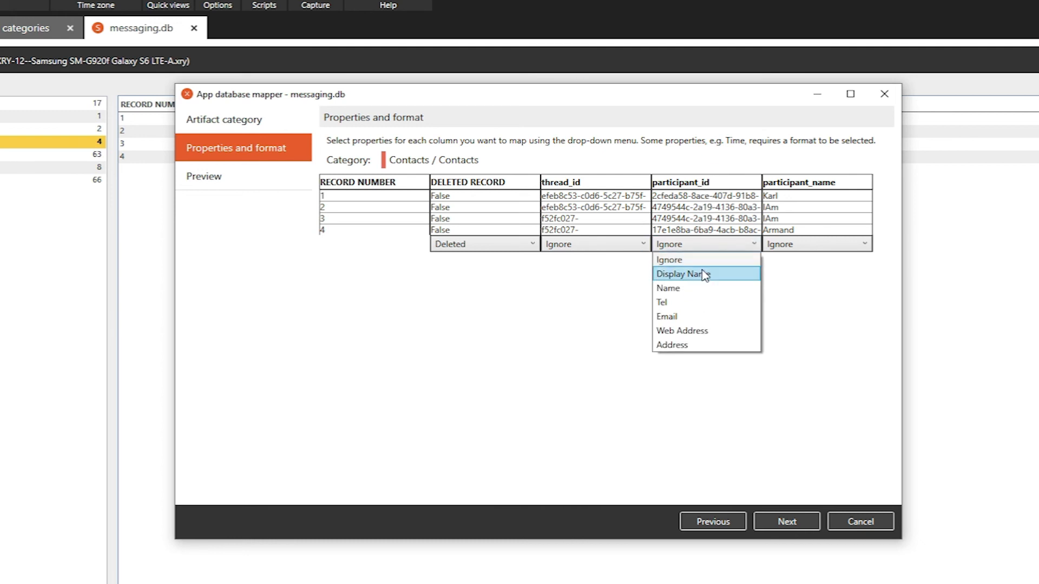
left_click(704, 275)
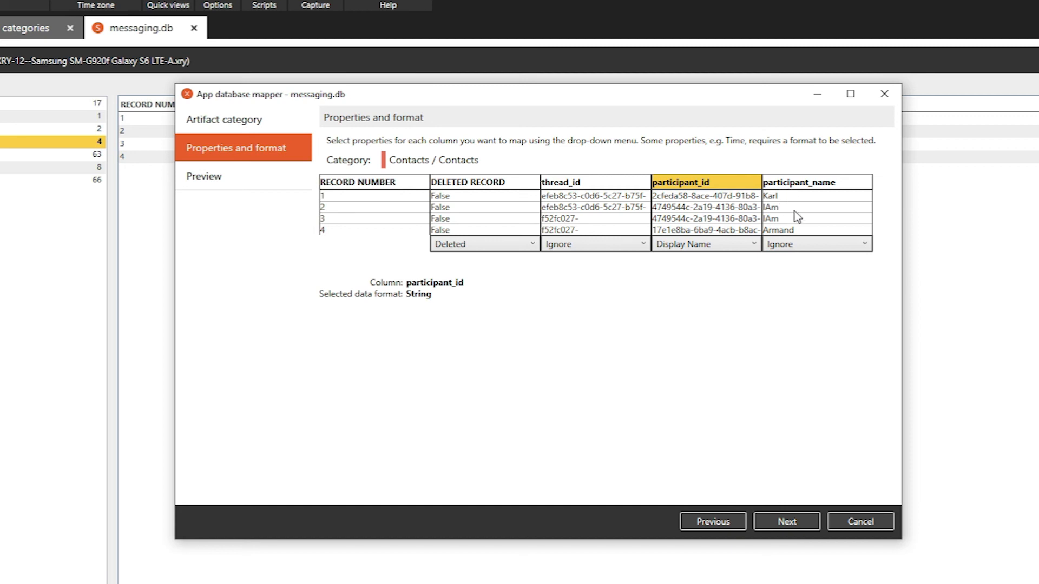
left_click(799, 247)
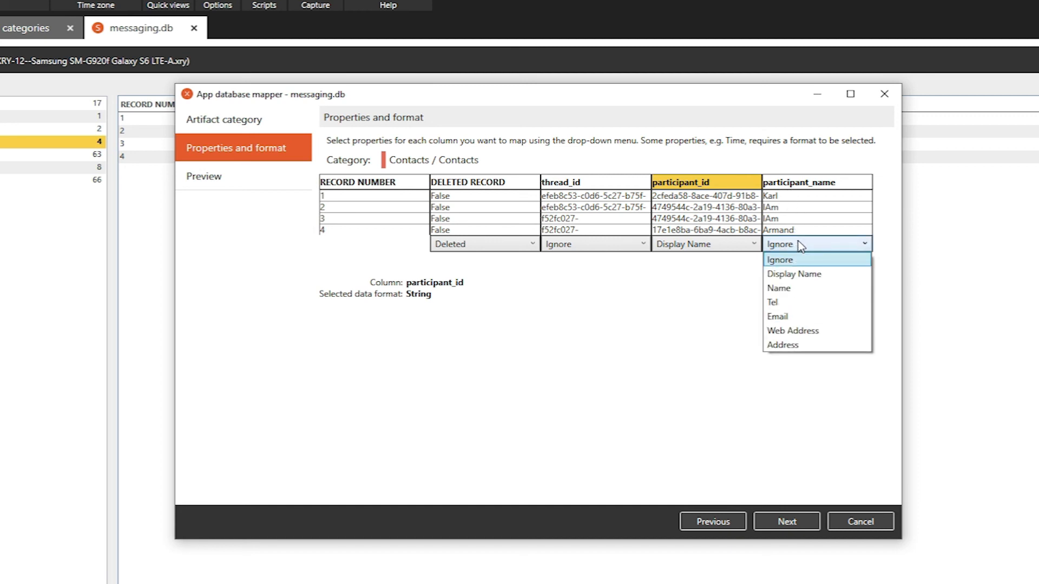
left_click(783, 289)
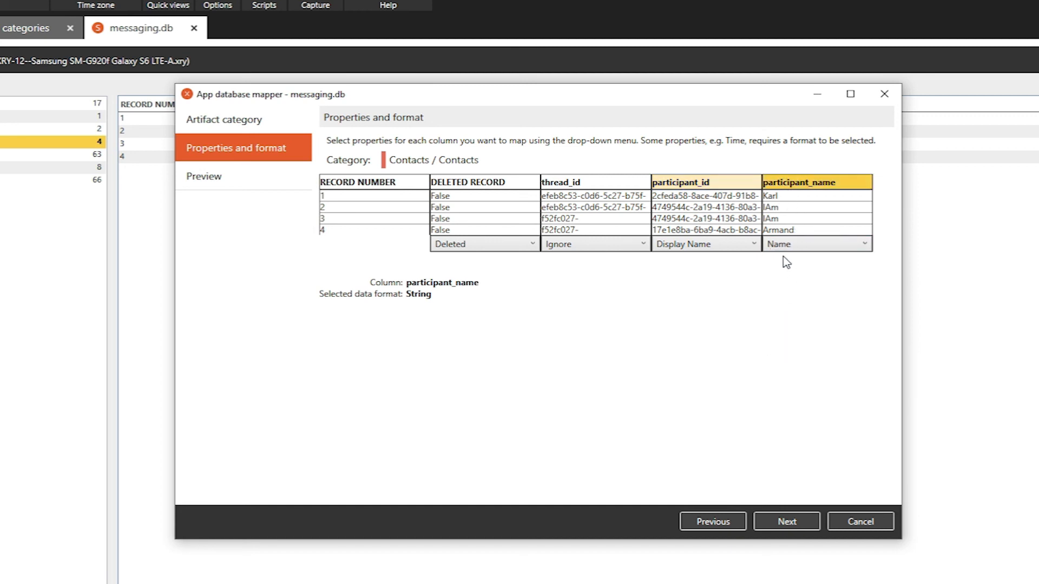
Preview and import the mapped contact artifacts, and close the messaging.db viewer.
left_click(797, 521)
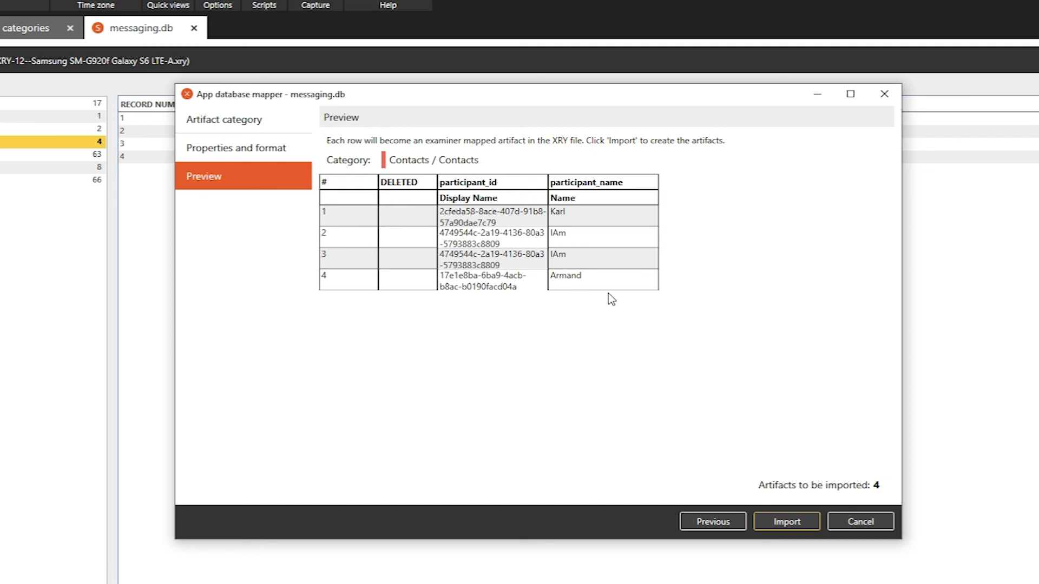
left_click(784, 523)
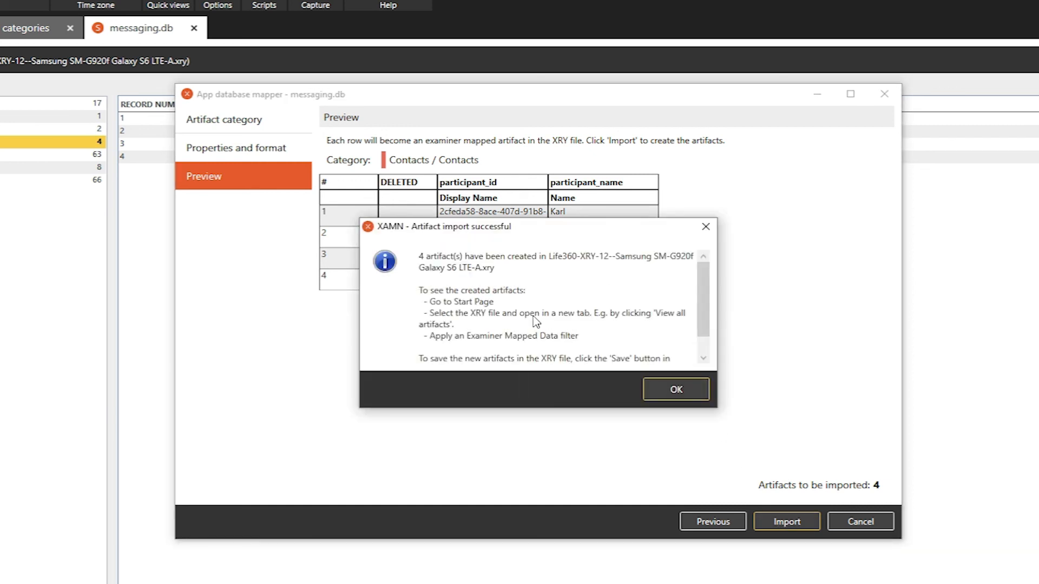
scroll(701, 313, "down", 1)
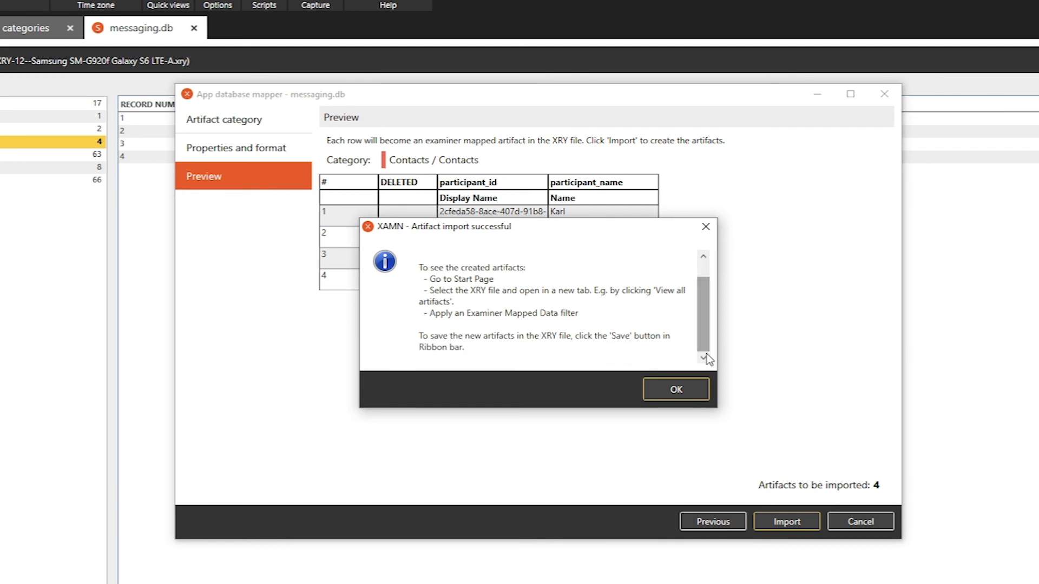
left_click(694, 400)
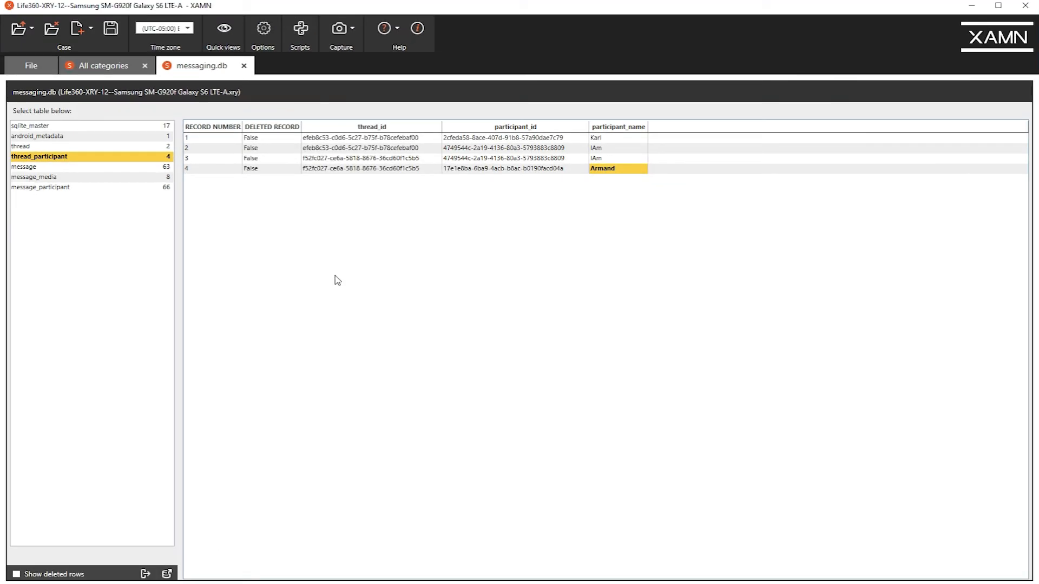
left_click(244, 66)
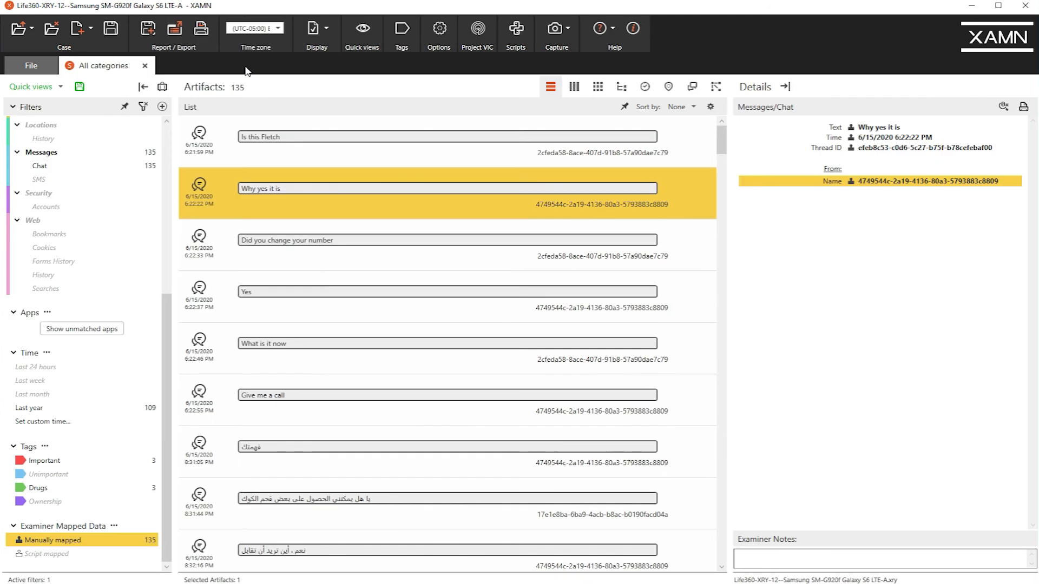
Reopen all artifacts in a fresh view and apply an Examiner Mapped Data filter set to Manually mapped.
left_click(145, 66)
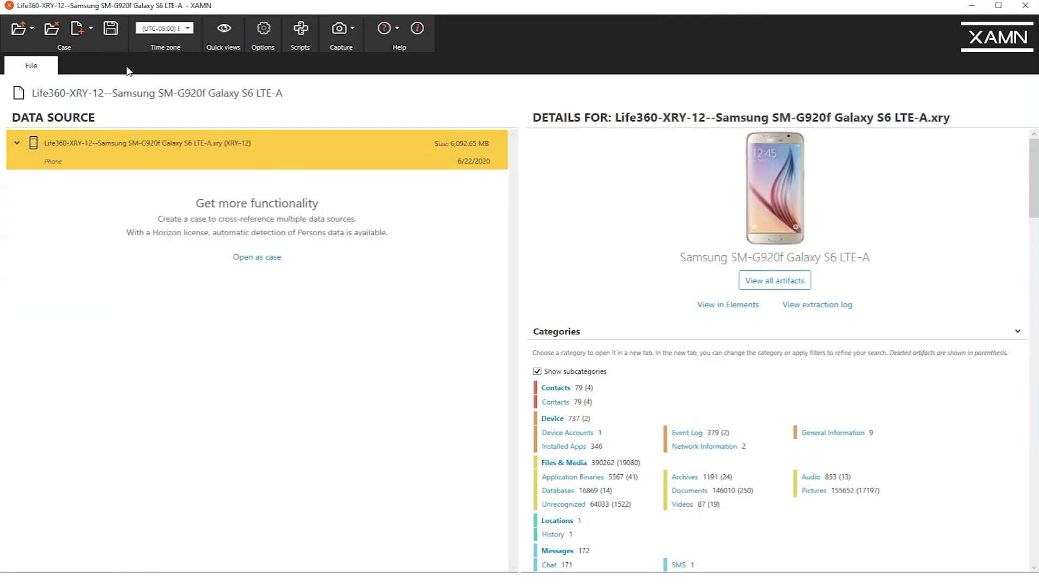
left_click(780, 280)
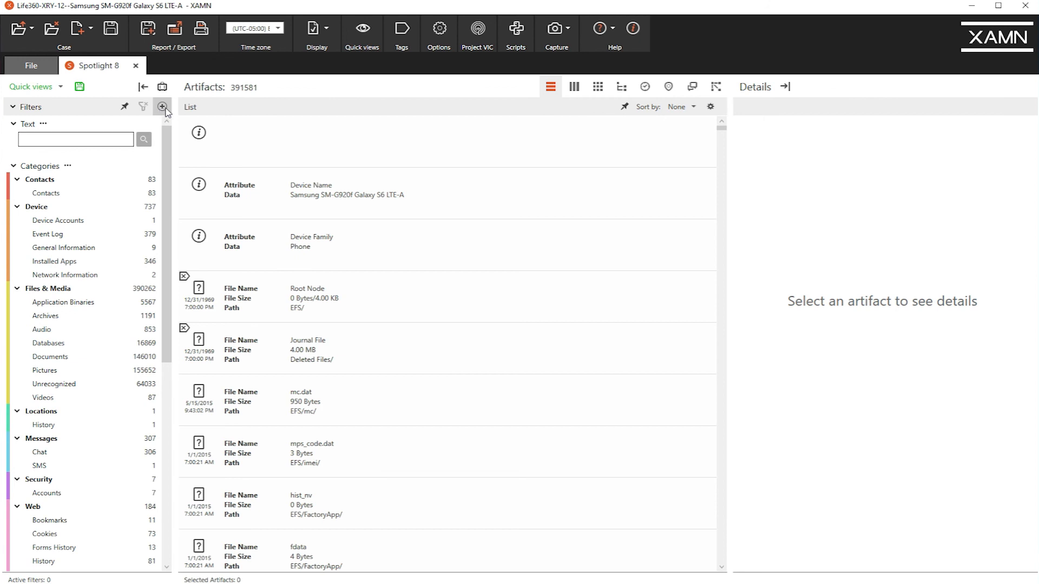
left_click(165, 109)
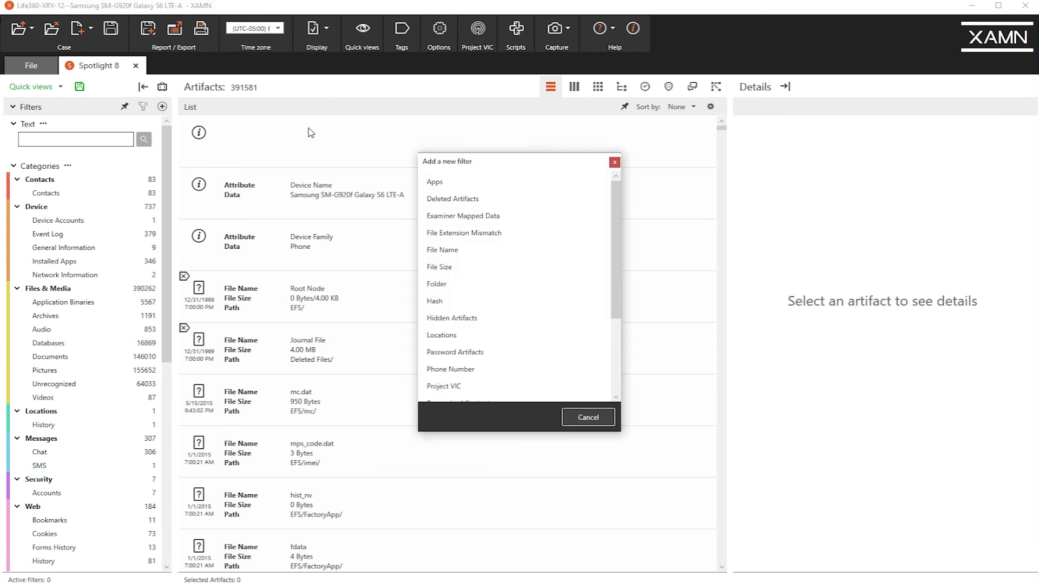
left_click(499, 217)
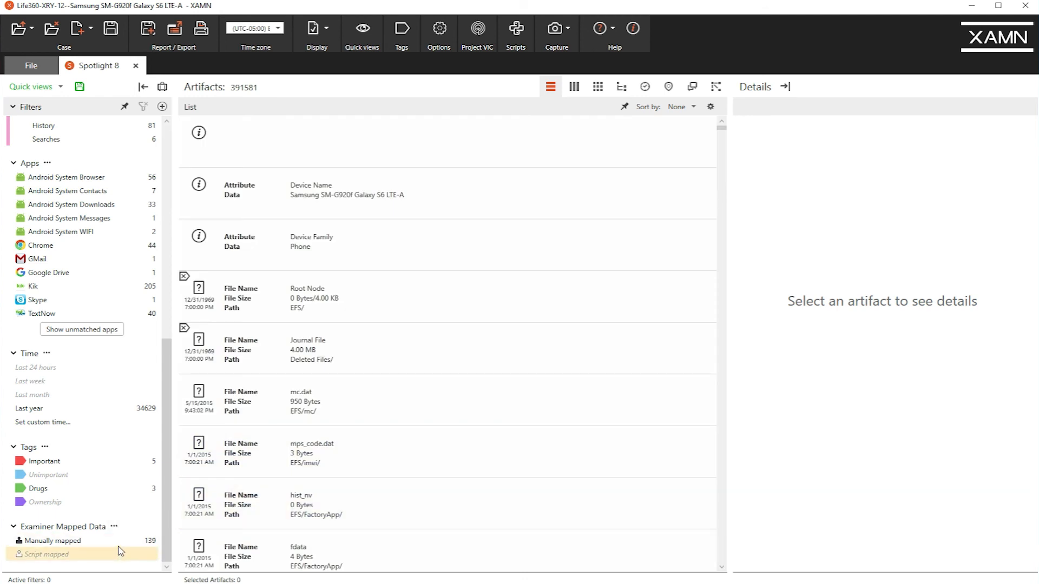
left_click(108, 541)
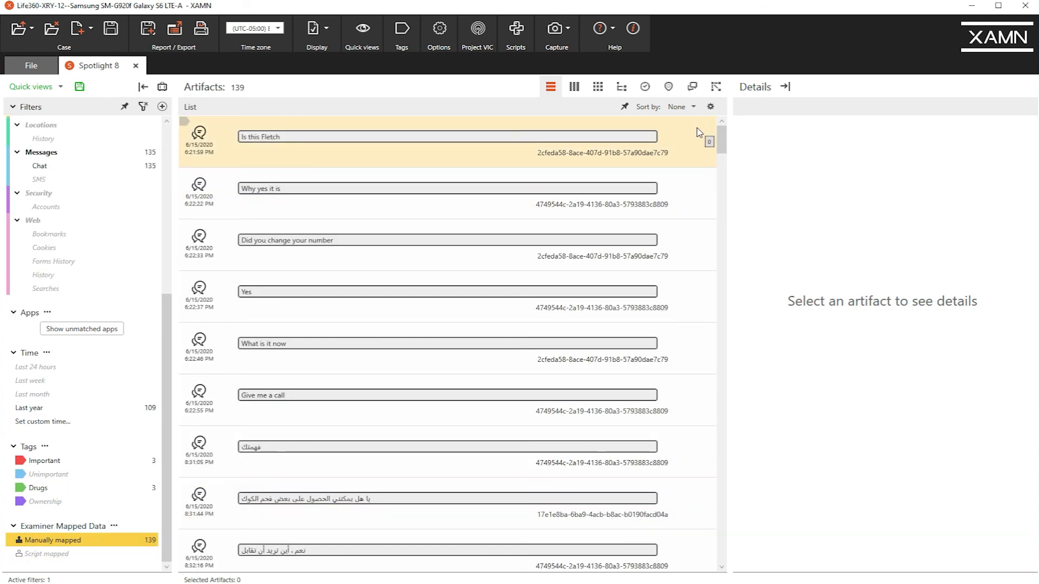
Compare the first chat message's sender ID with the display names and names of the mapped contacts at the end of the list.
left_click(260, 136)
left_click(916, 184)
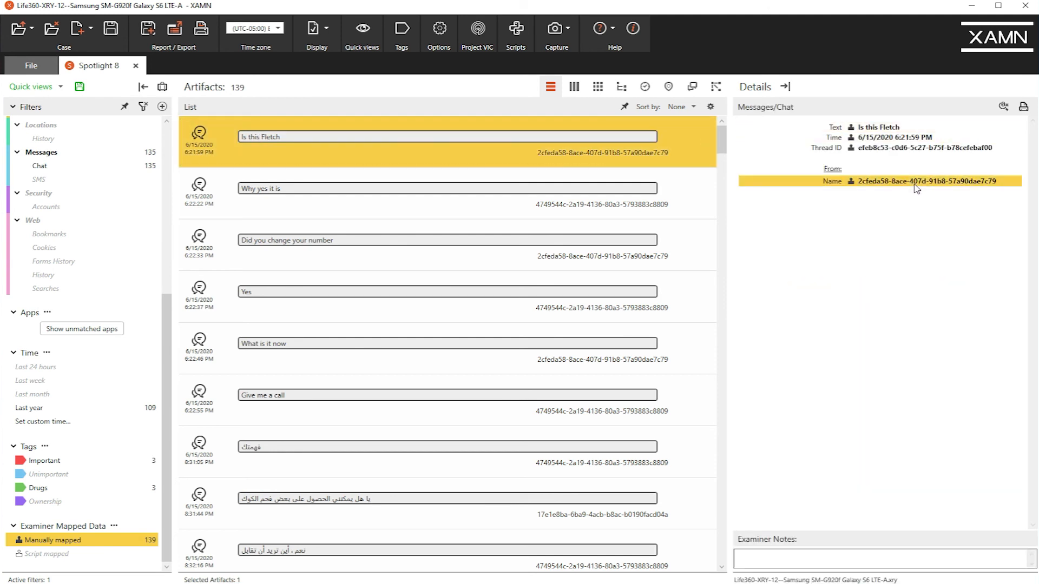
scroll(725, 139, "down", 10)
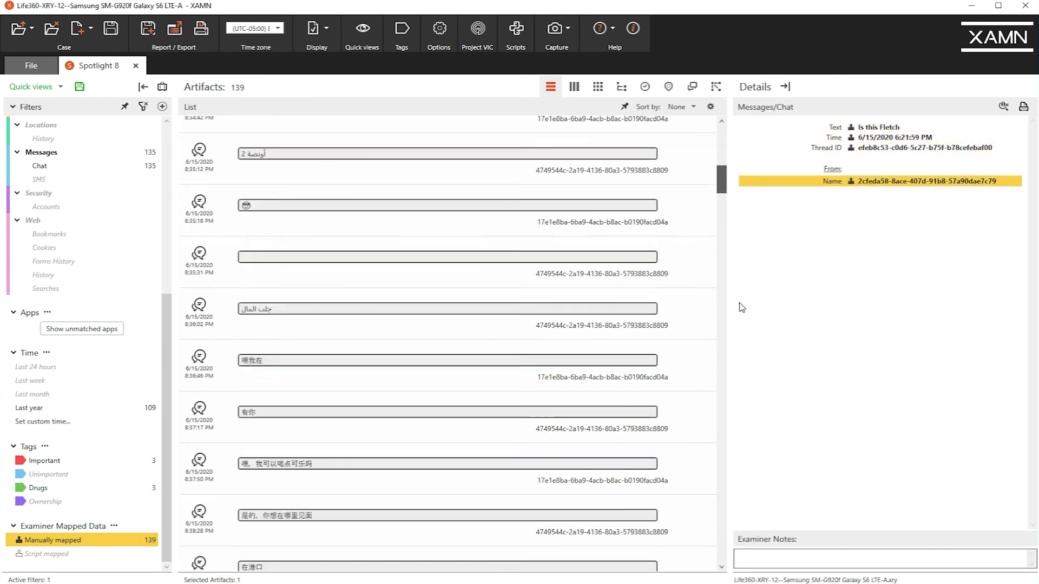
scroll(707, 544, "down", 15)
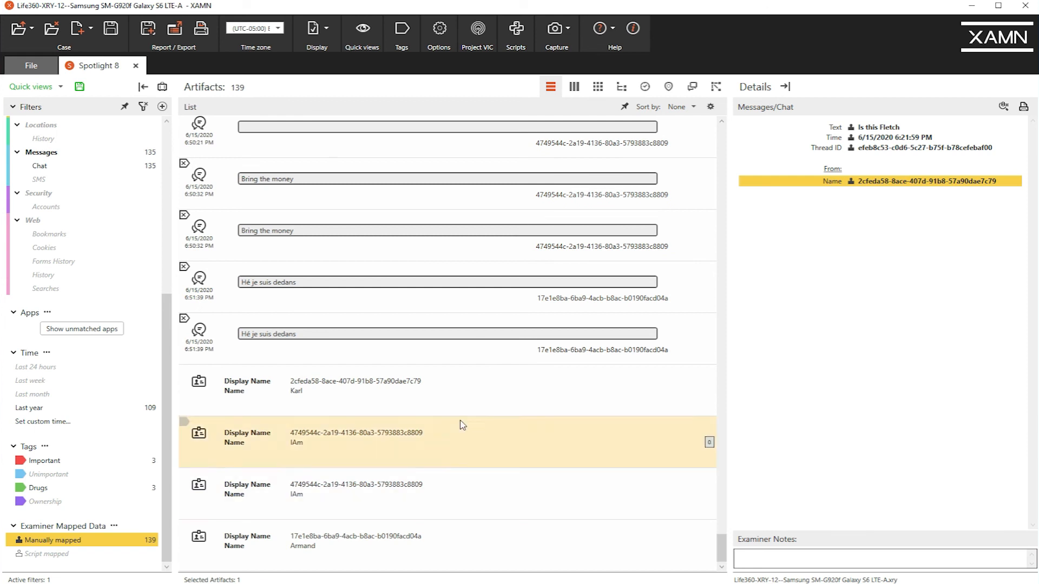
left_click(392, 381)
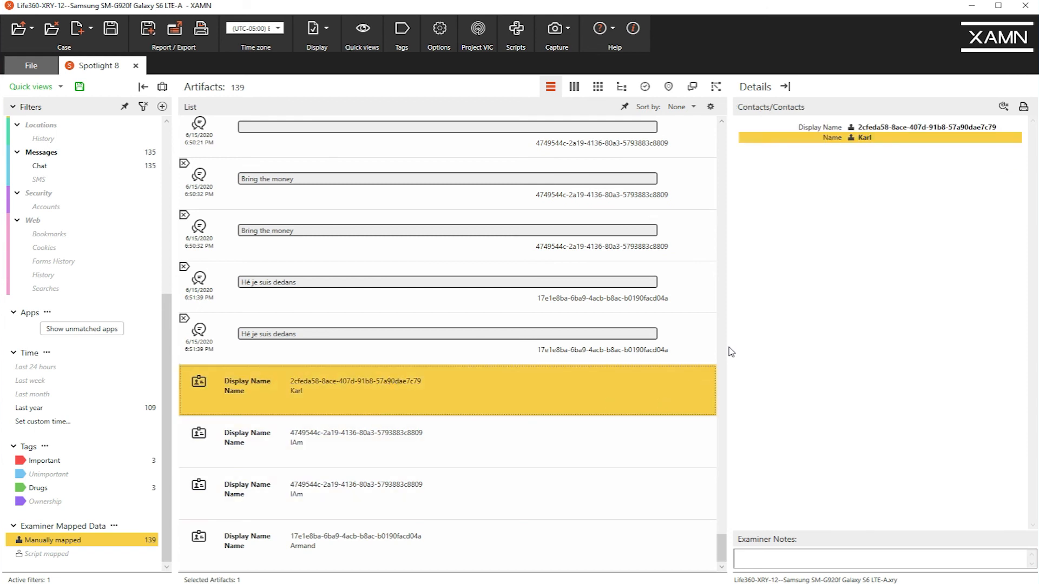
left_click(570, 427)
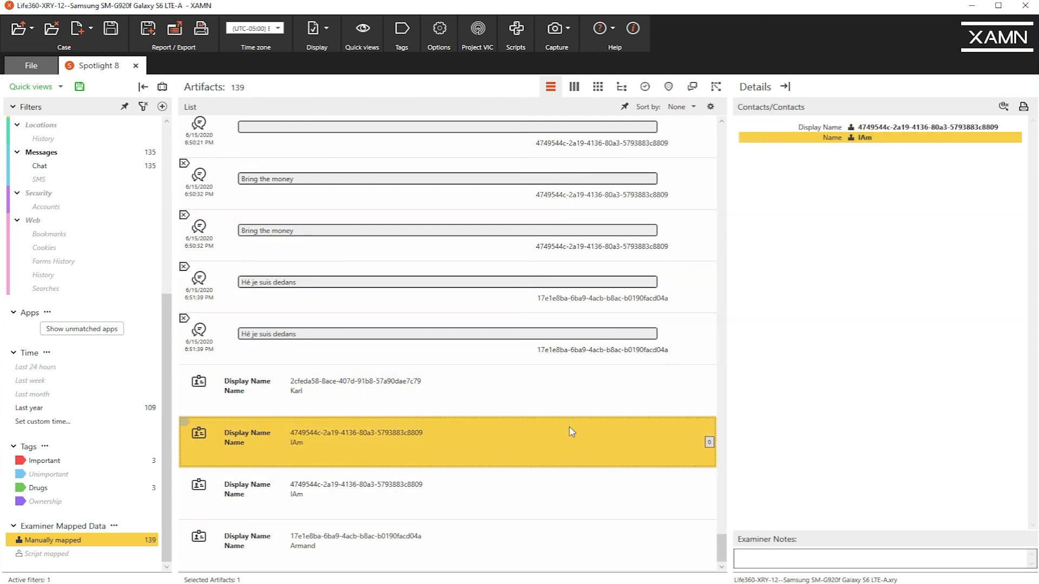
Copy the sender ID from the details of the first chat message in the list.
left_click_drag(723, 550, 702, 135)
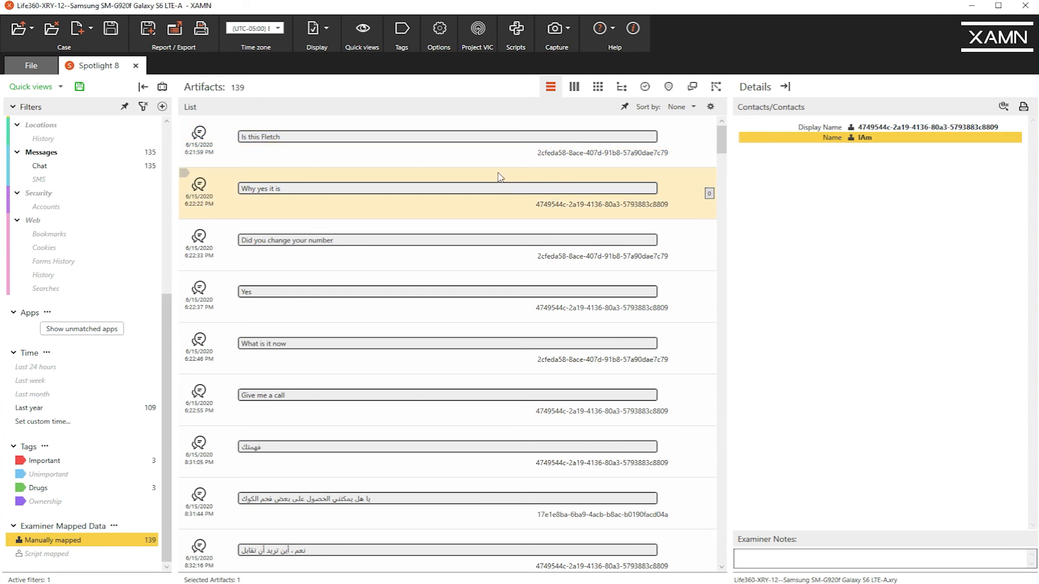
left_click(492, 156)
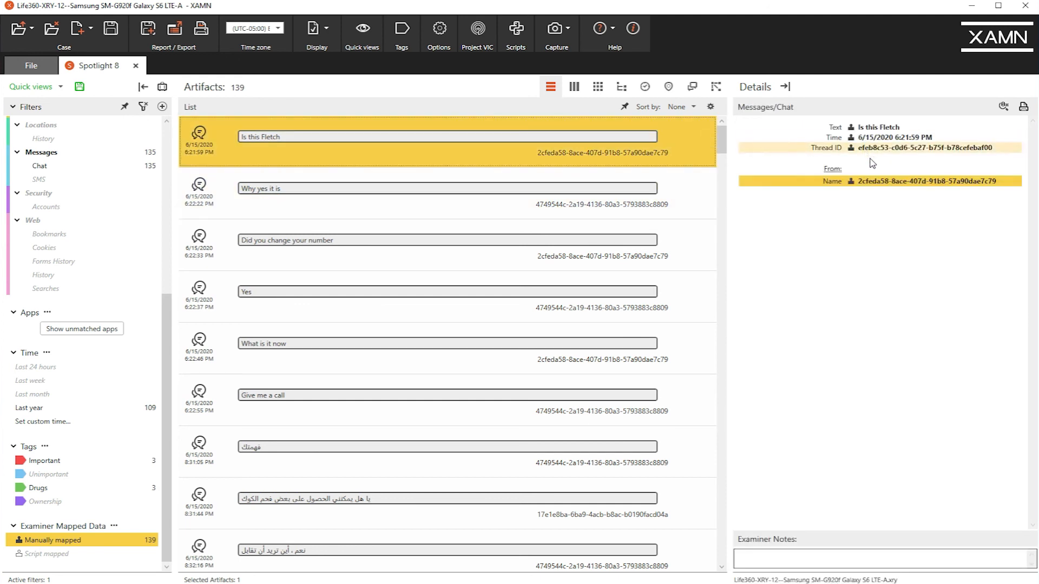
right_click(885, 186)
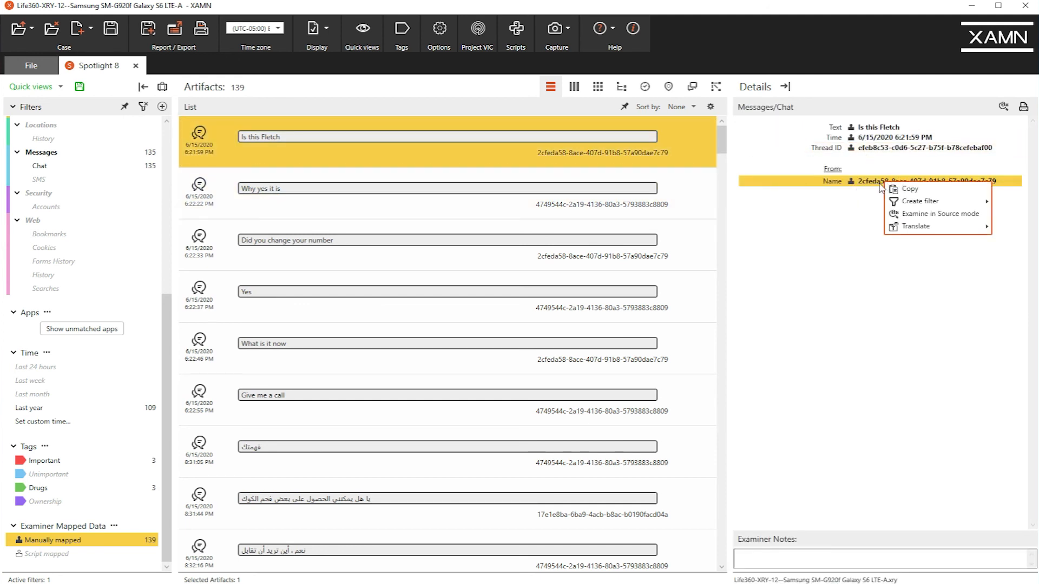
left_click(873, 182)
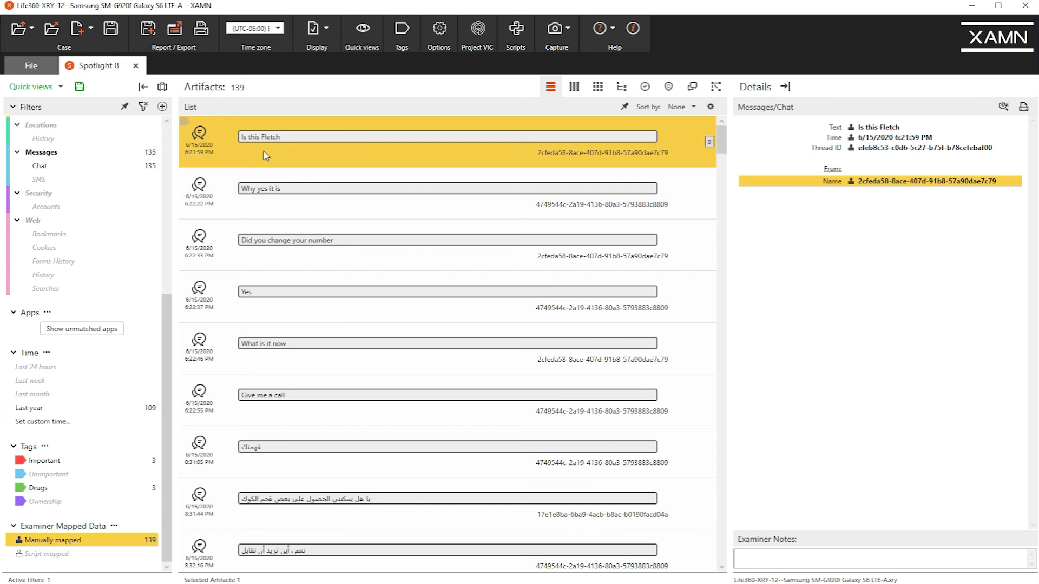
Clear the active filters and search all artifacts for the copied sender ID.
left_click(142, 110)
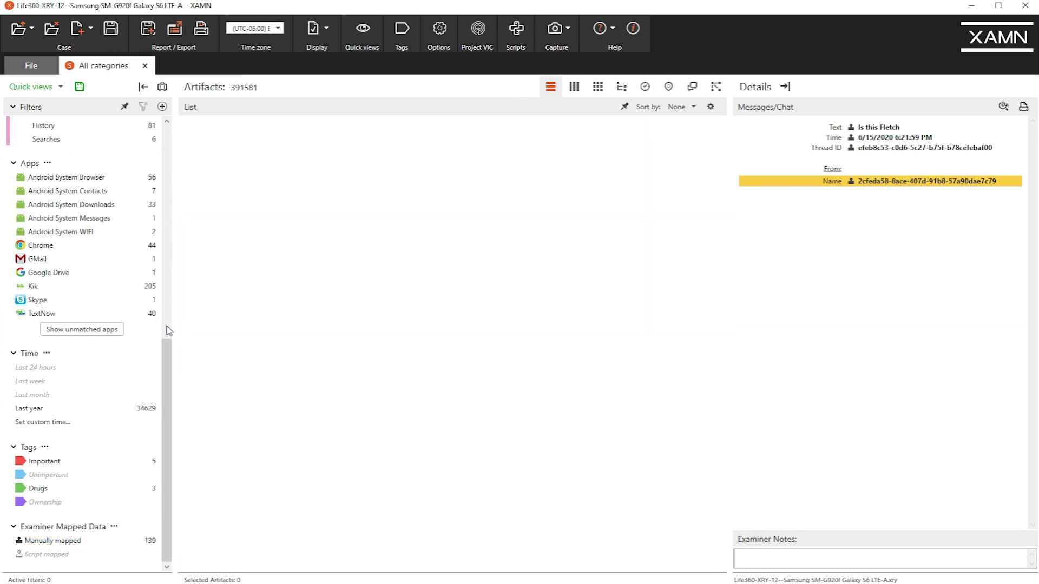
left_click(106, 141)
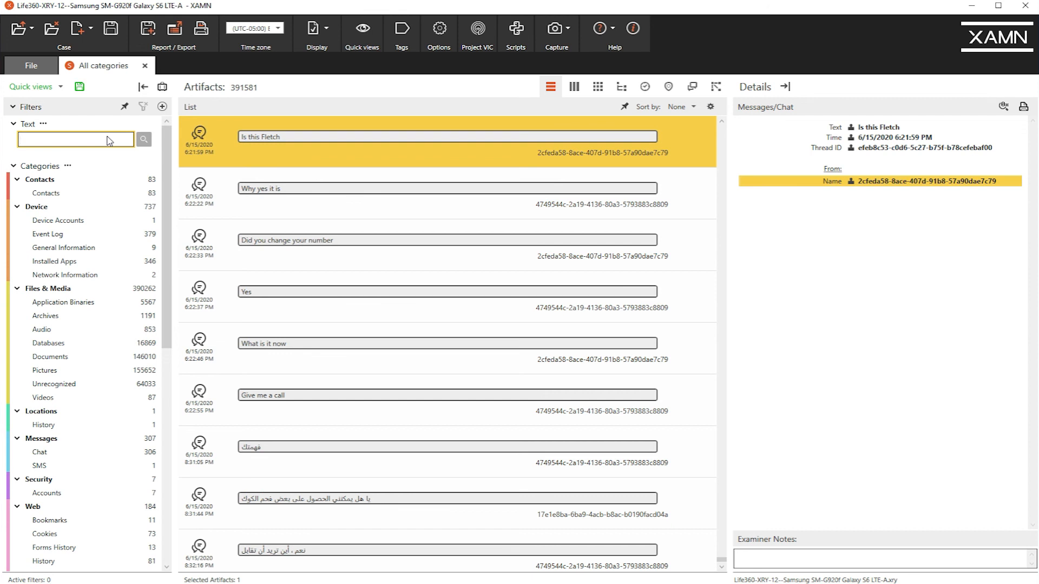
type("2cfeda58-8ace-407d-91b8-57a90dae7c79")
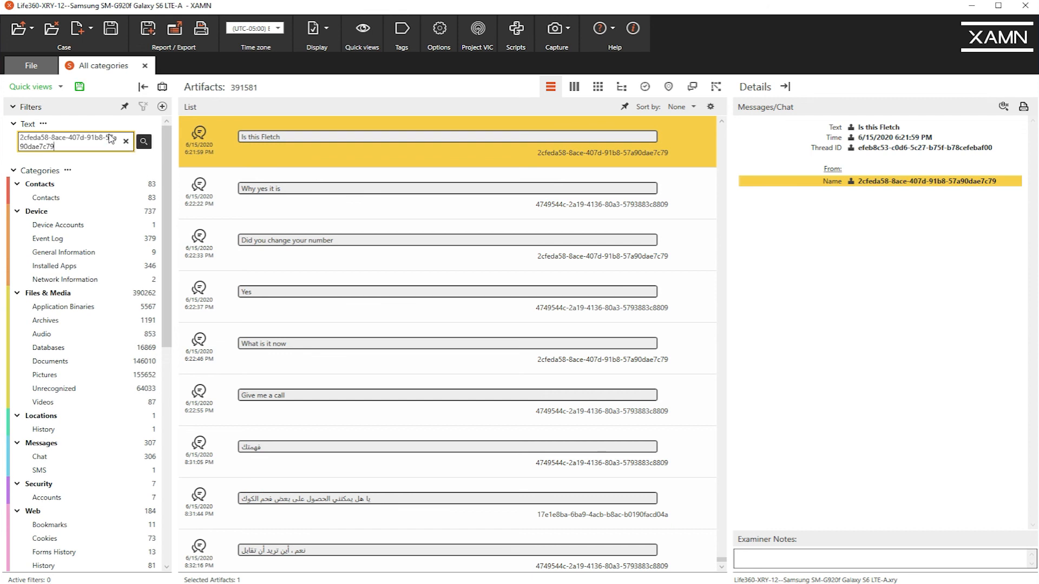
left_click(143, 141)
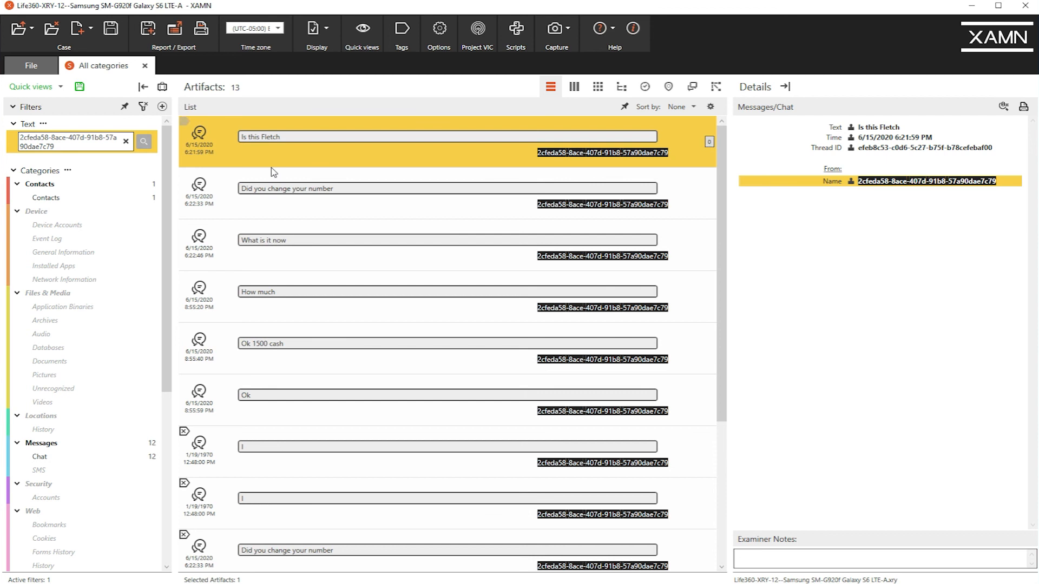
Pin the filters and narrow the sender ID results to both the Chat and Contacts categories.
left_click(114, 459)
left_click(385, 134)
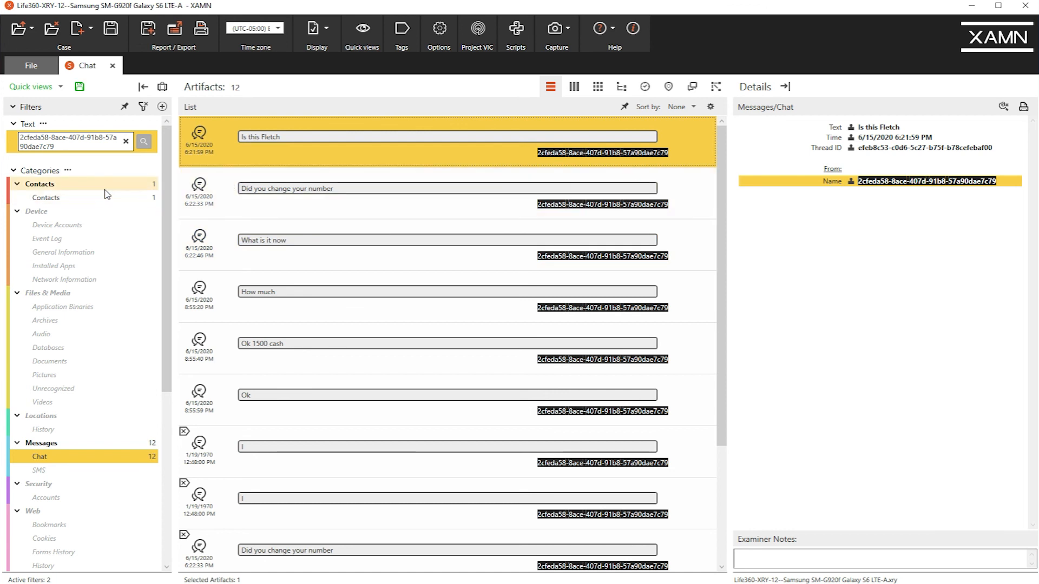
left_click(127, 184, "ctrl")
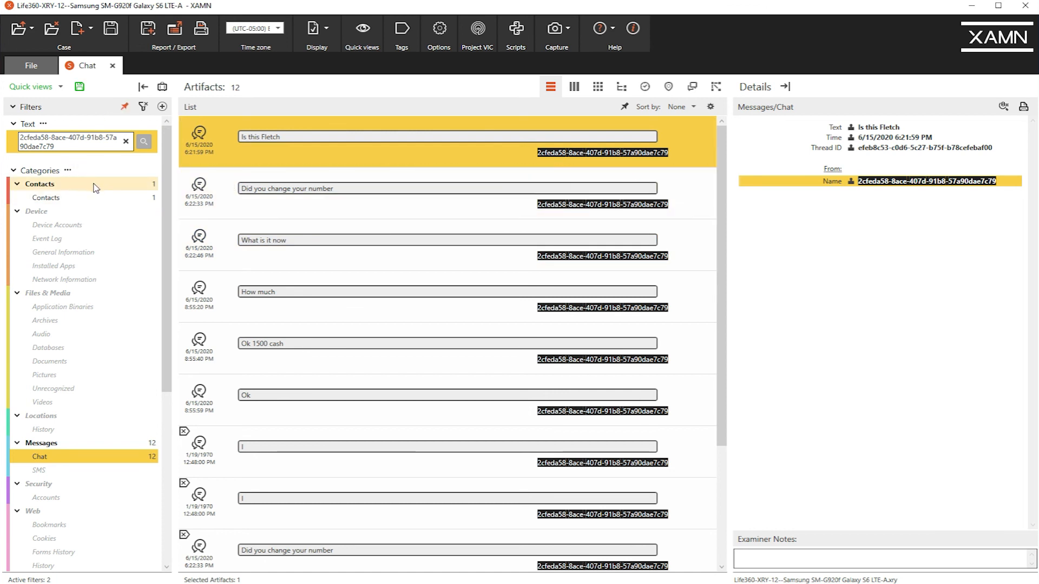
left_click(325, 157)
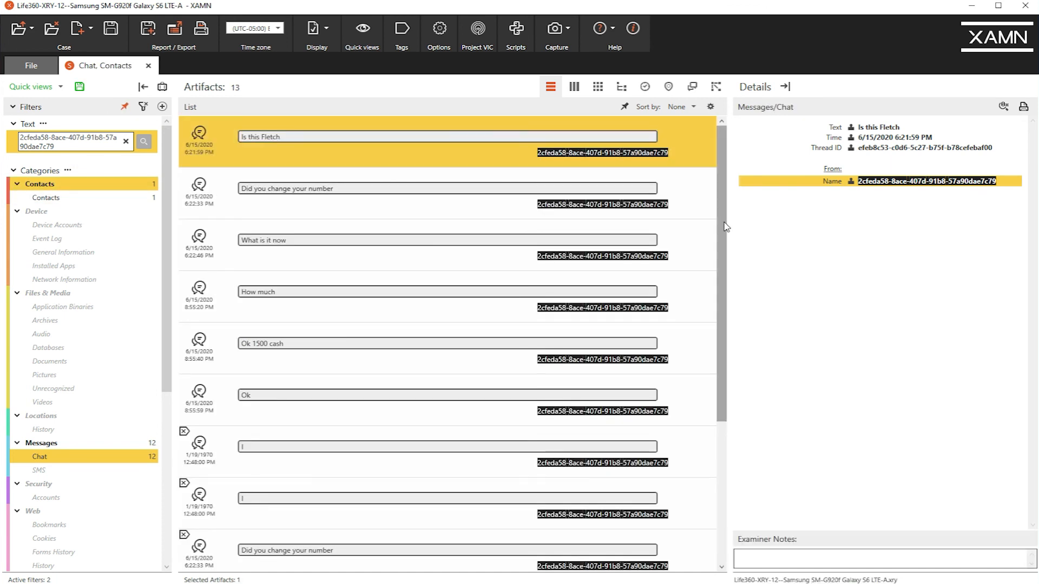
Tag all chat and contact artifacts matching the sender ID as Important, and check the tags through the whole list.
left_click_drag(724, 212, 739, 417)
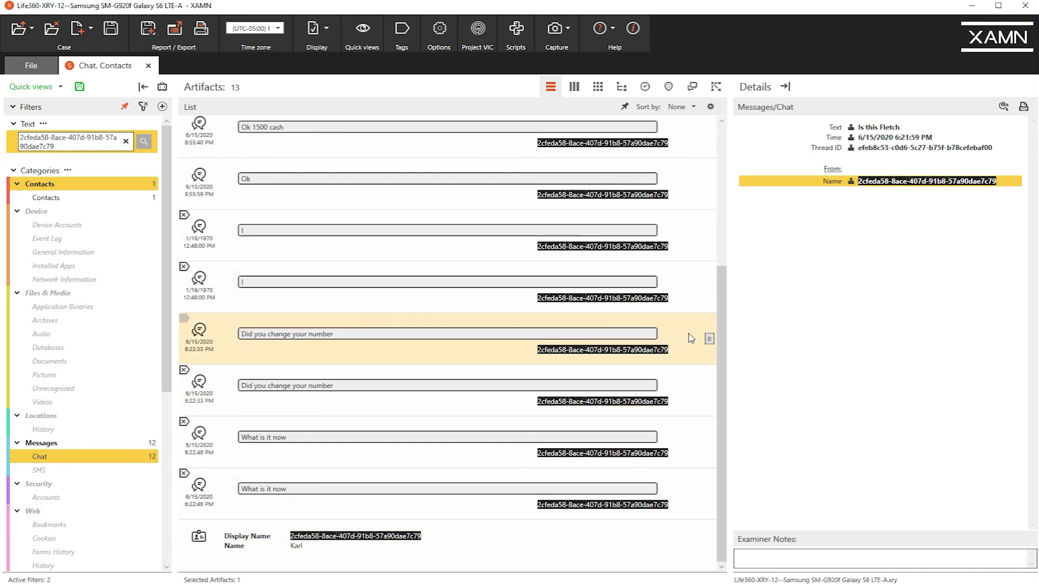
left_click(532, 542)
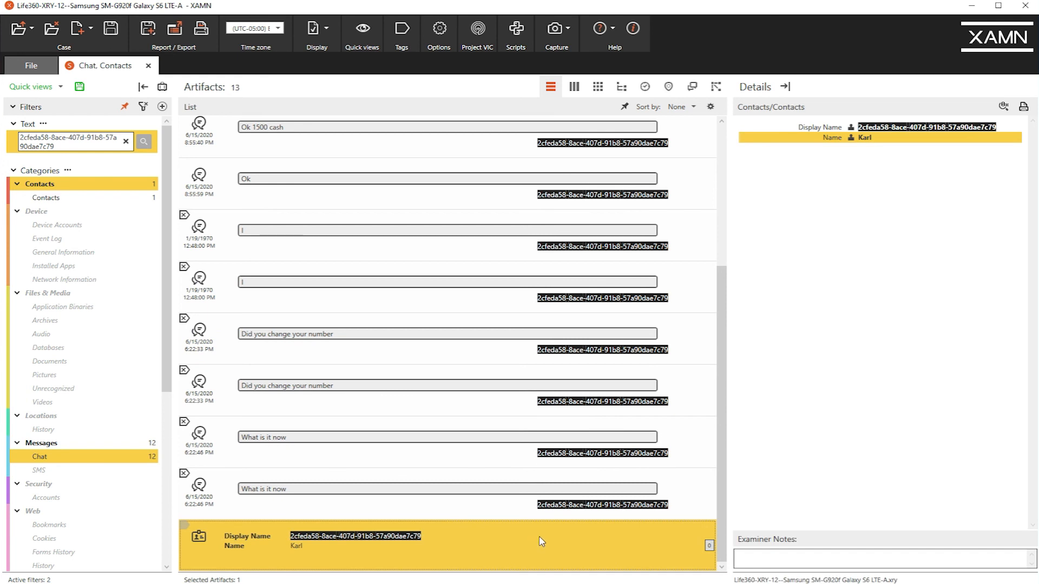
key("ctrl+a")
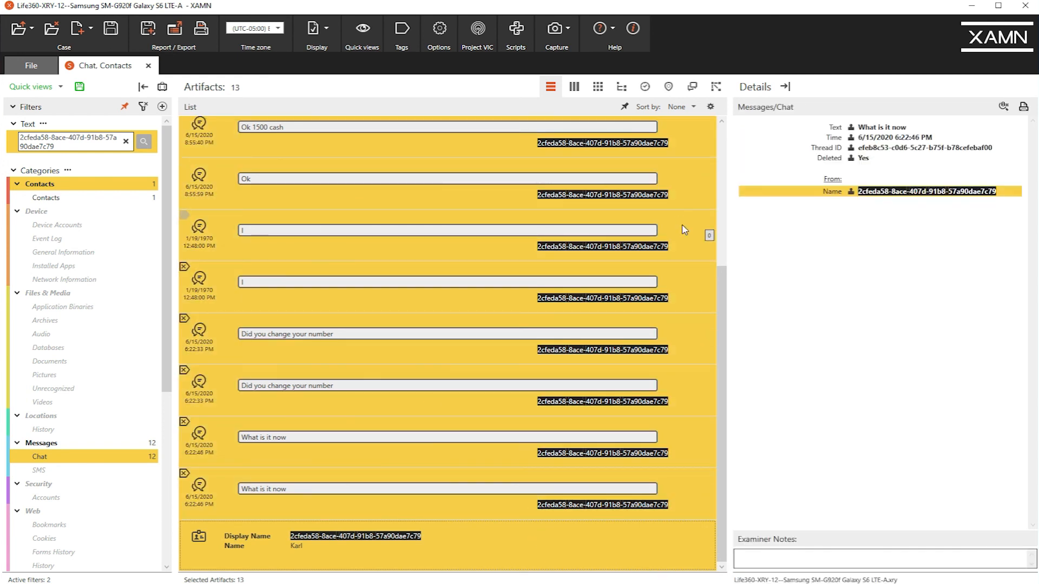
left_click_drag(723, 325, 732, 184)
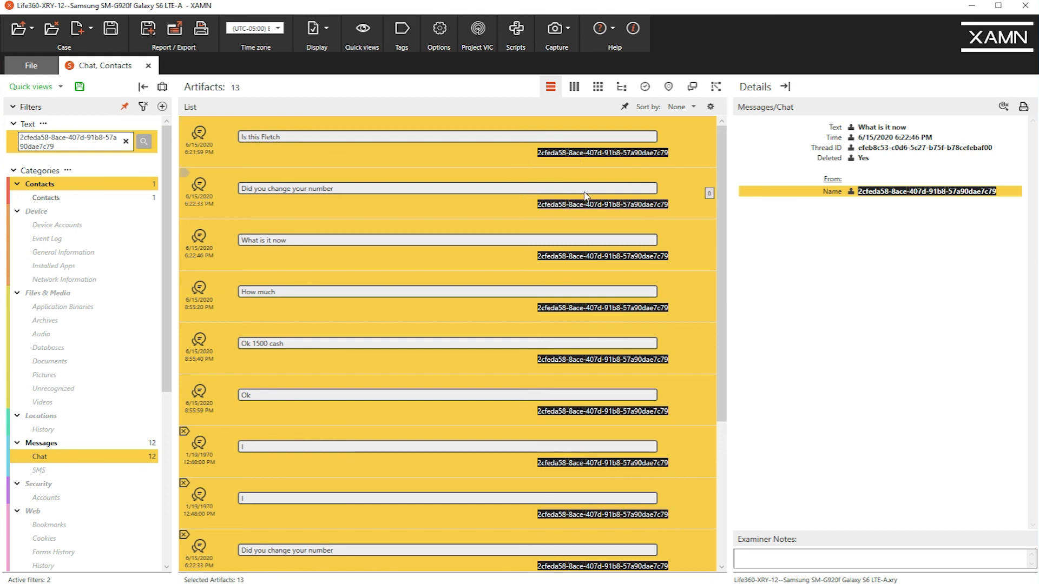
left_click(184, 122)
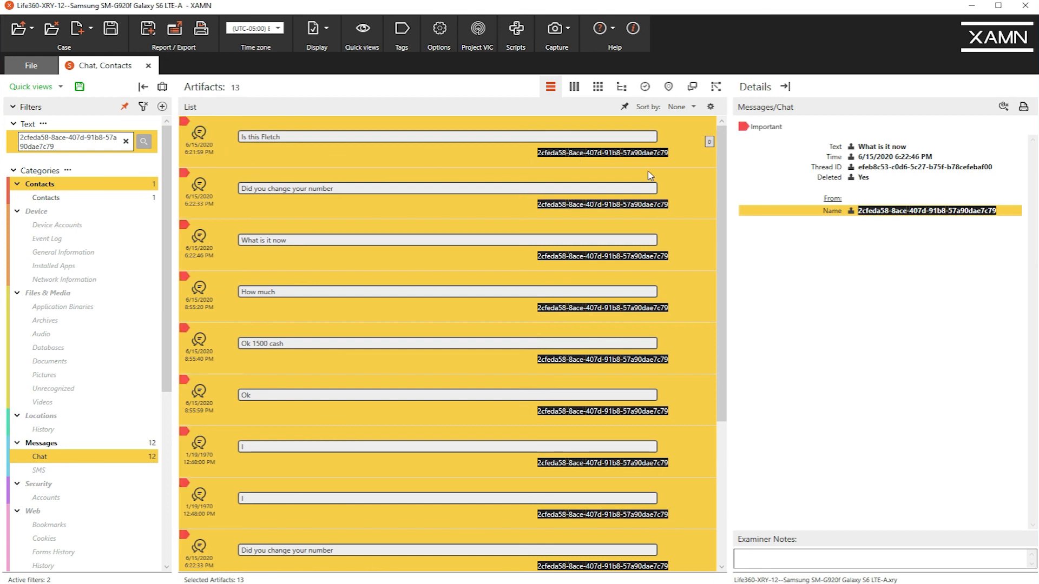
left_click_drag(730, 212, 753, 340)
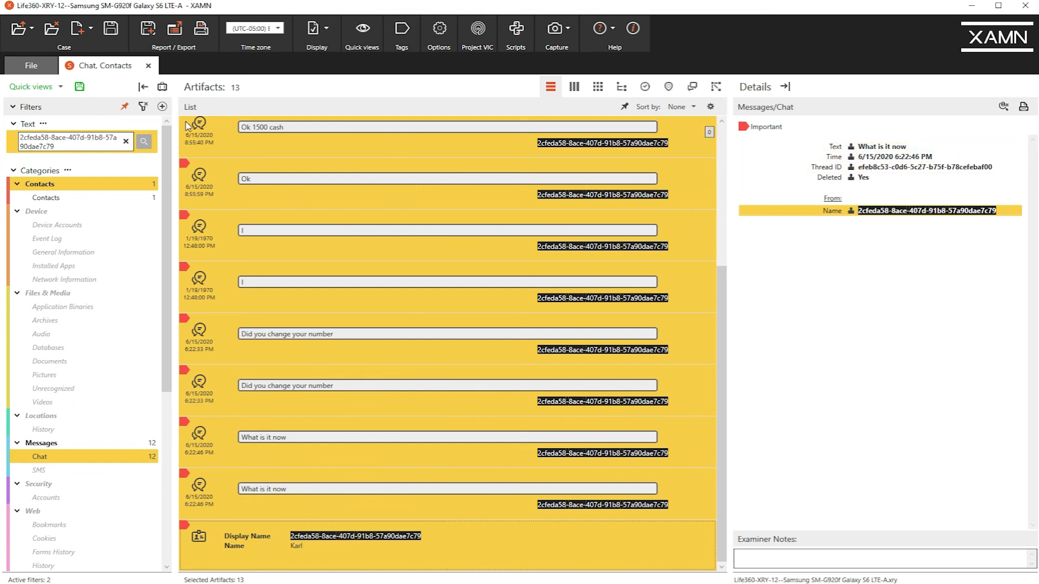
left_click_drag(723, 269, 728, 147)
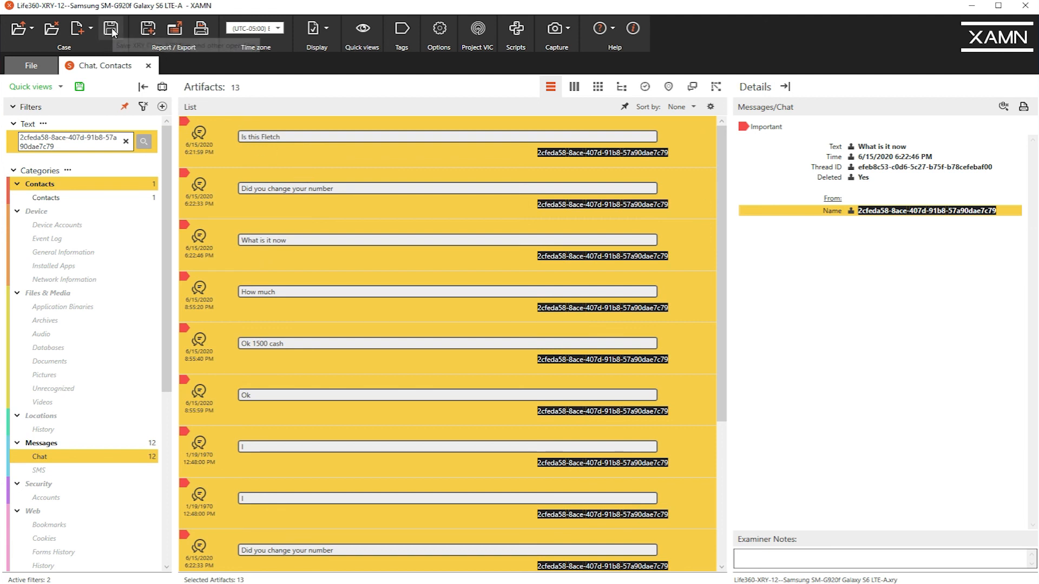
Remove the sender ID text search and filter the chats and contacts by the Important and Drugs tags.
left_click(126, 141)
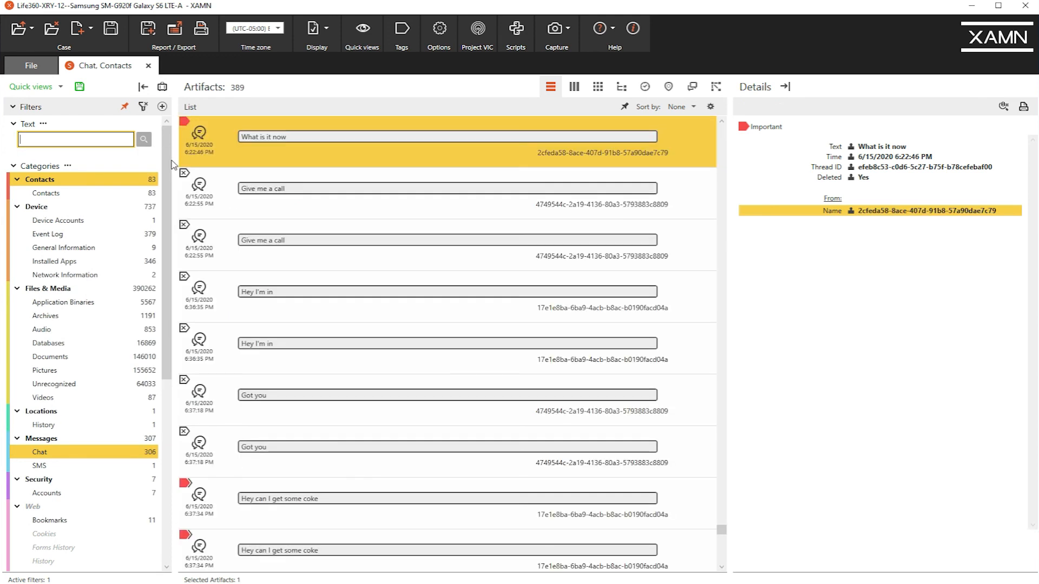
left_click_drag(167, 171, 189, 347)
left_click(113, 462)
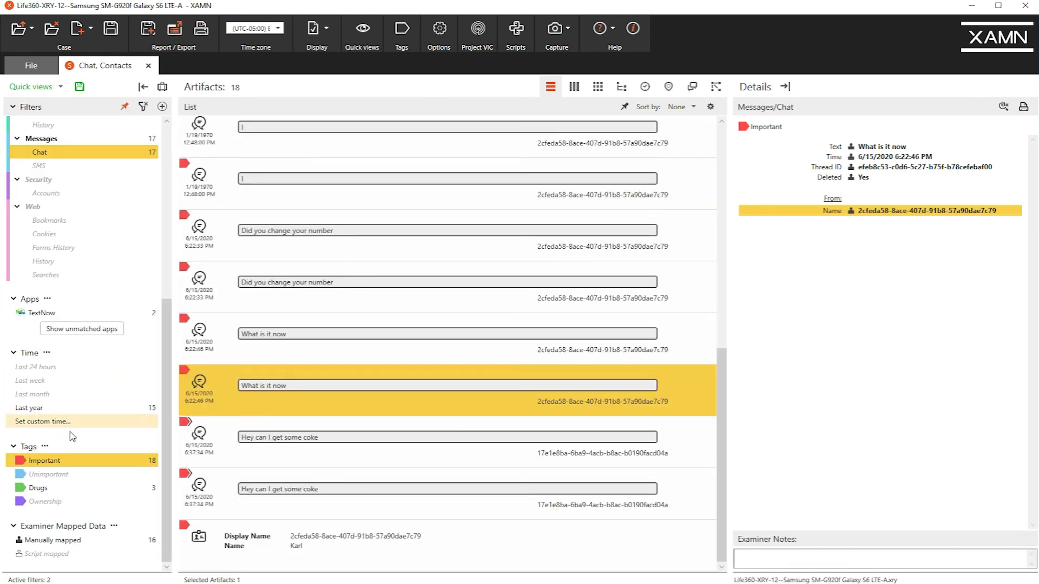
left_click(79, 489)
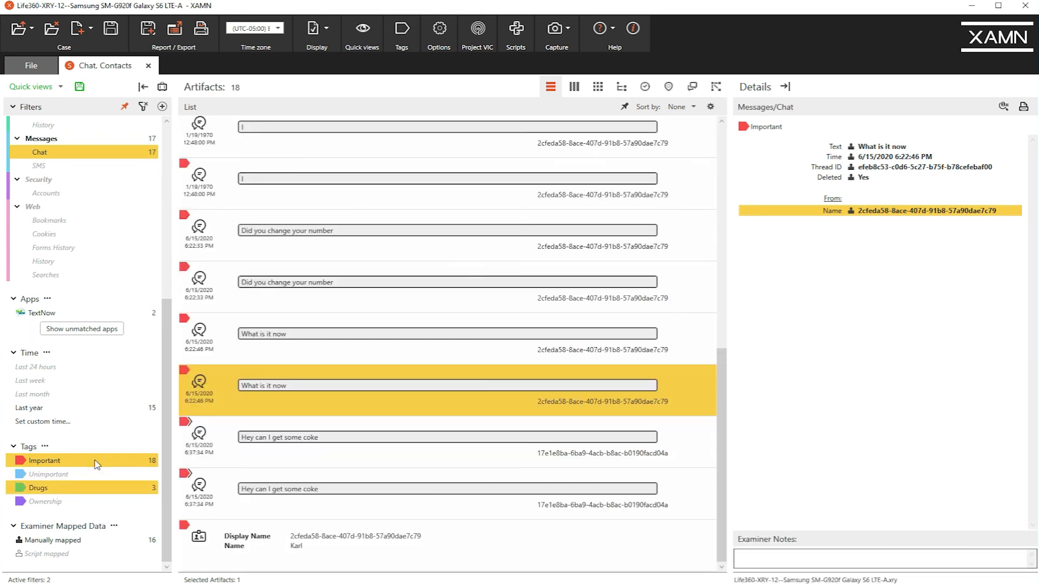